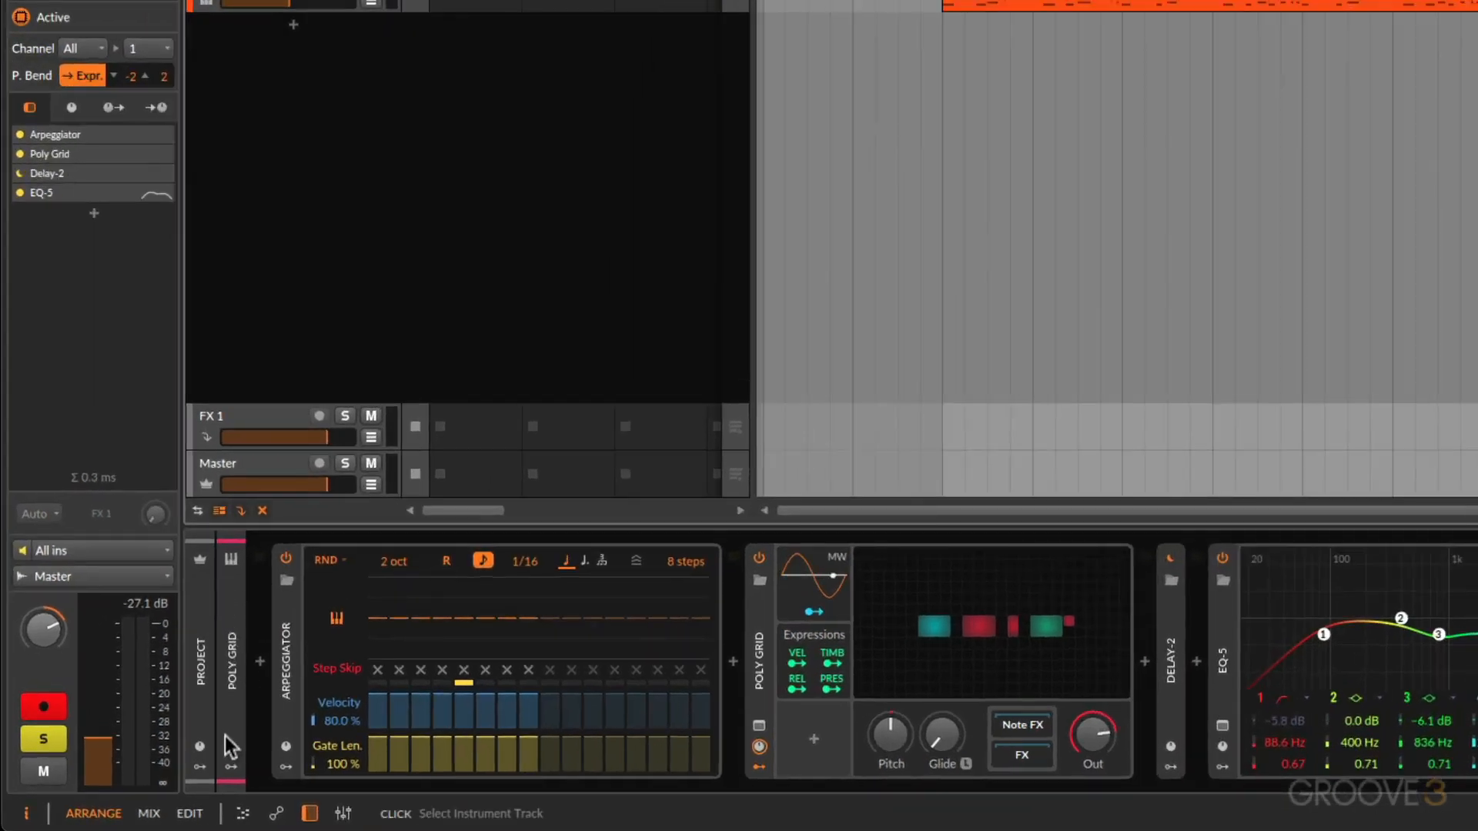
Add a track remote control page to the Poly Grid track and map its first slot to Glide time.
left_click(231, 747)
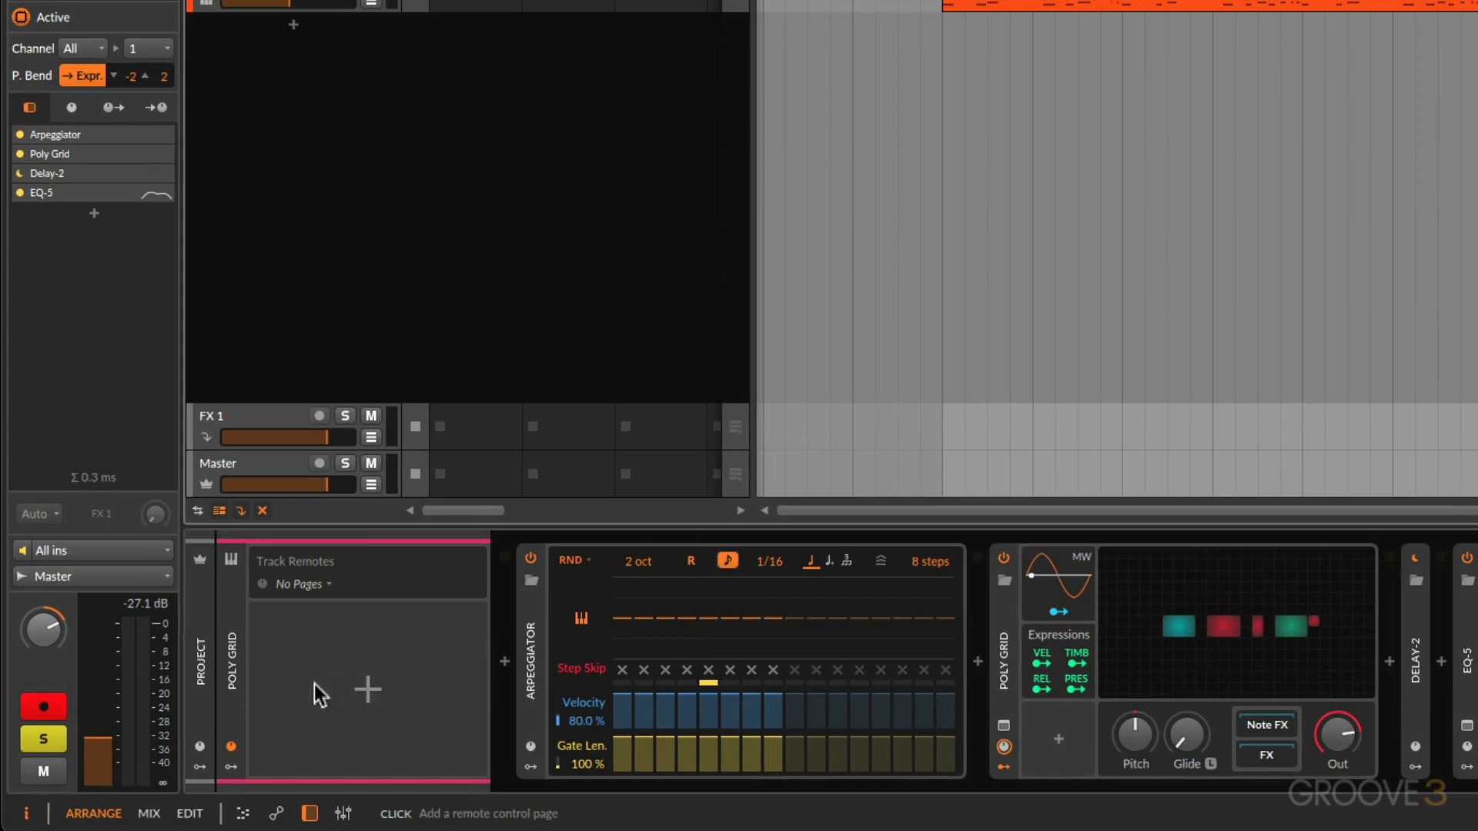
left_click(363, 686)
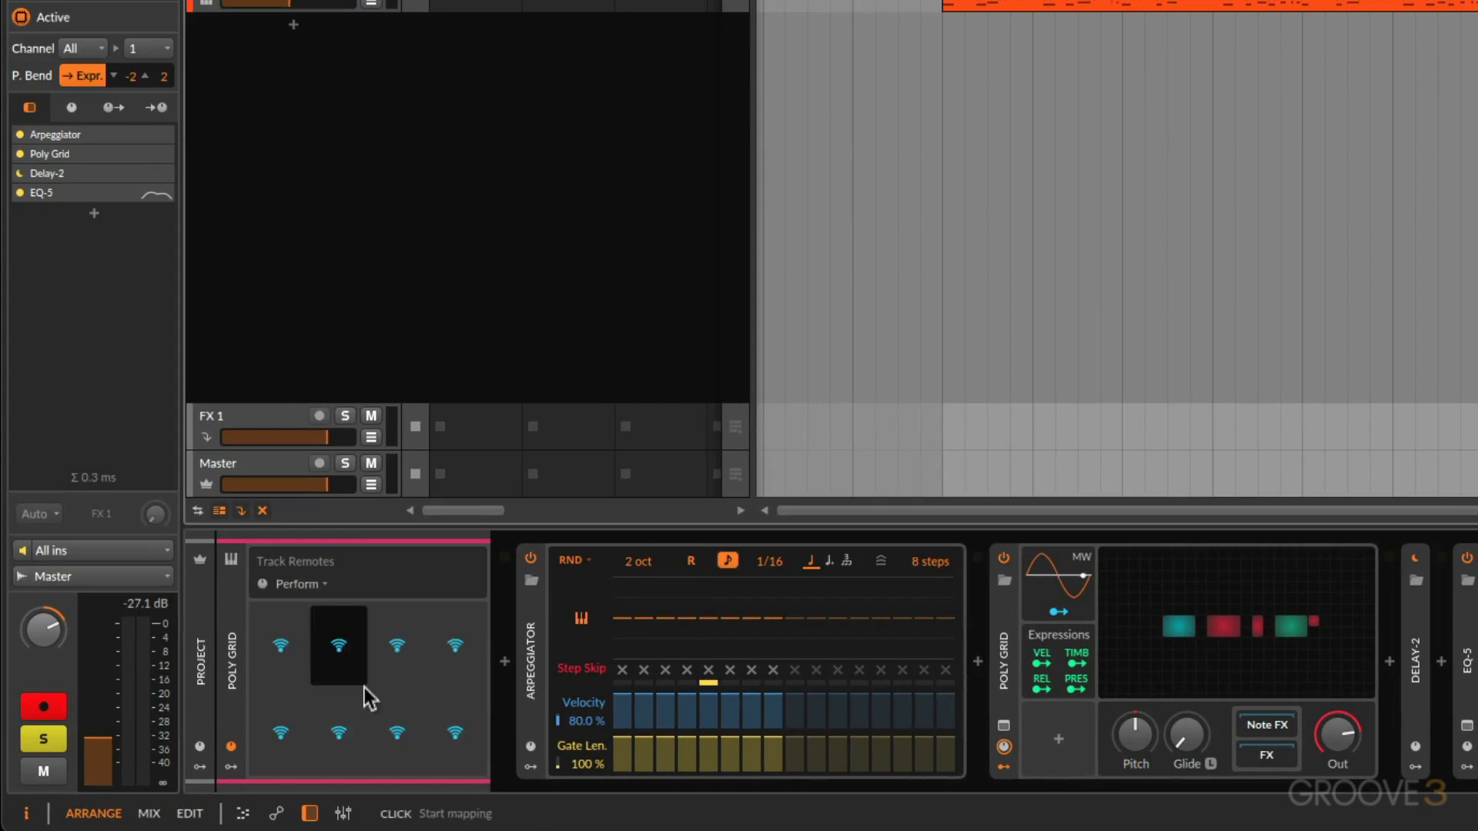
left_click(287, 645)
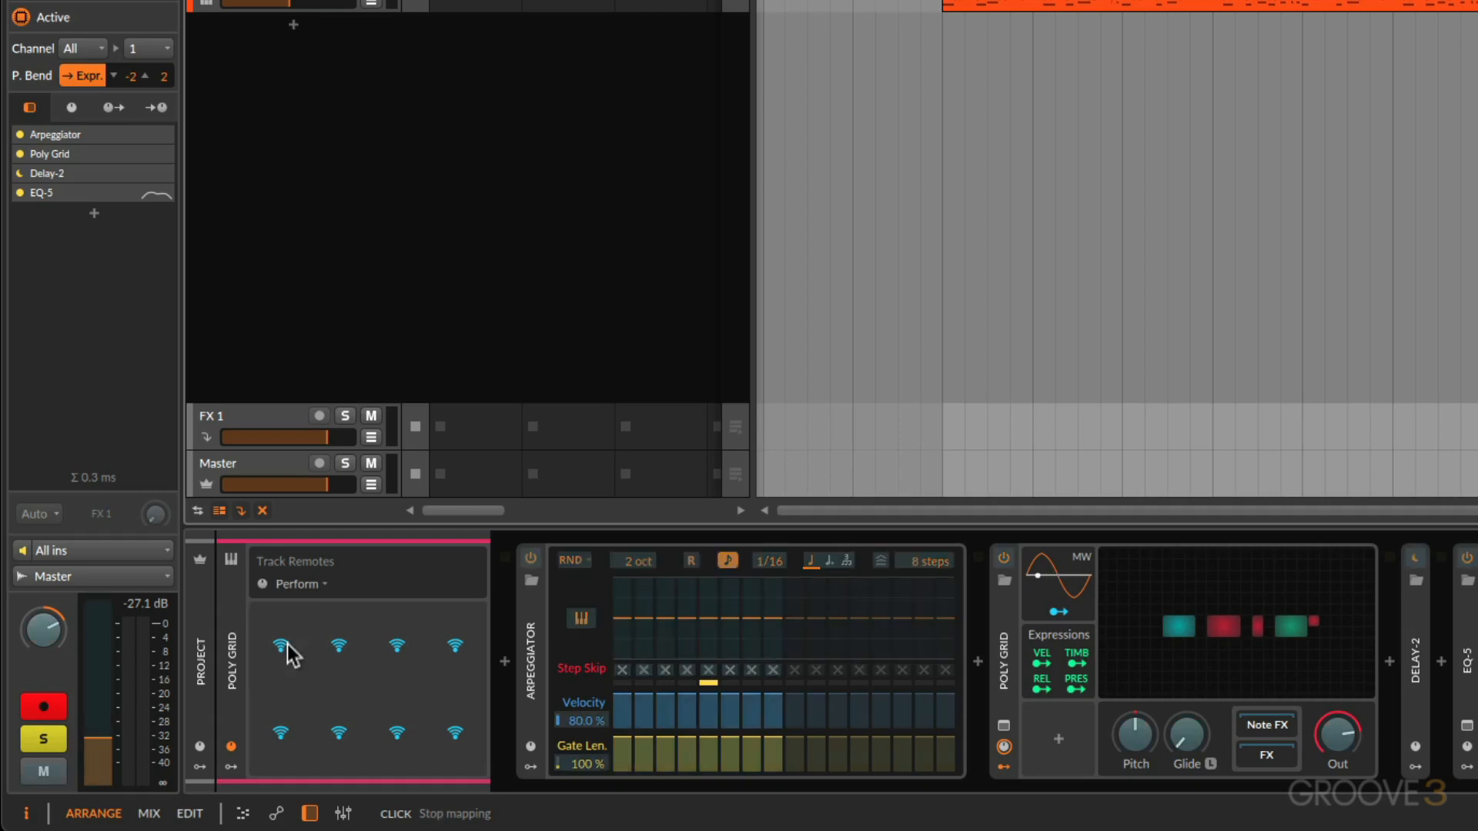
left_click(1184, 741)
Sweep the glide time on the Poly Grid device and its mapped remote to test the link and audition it.
left_click_drag(1185, 736, 1185, 712)
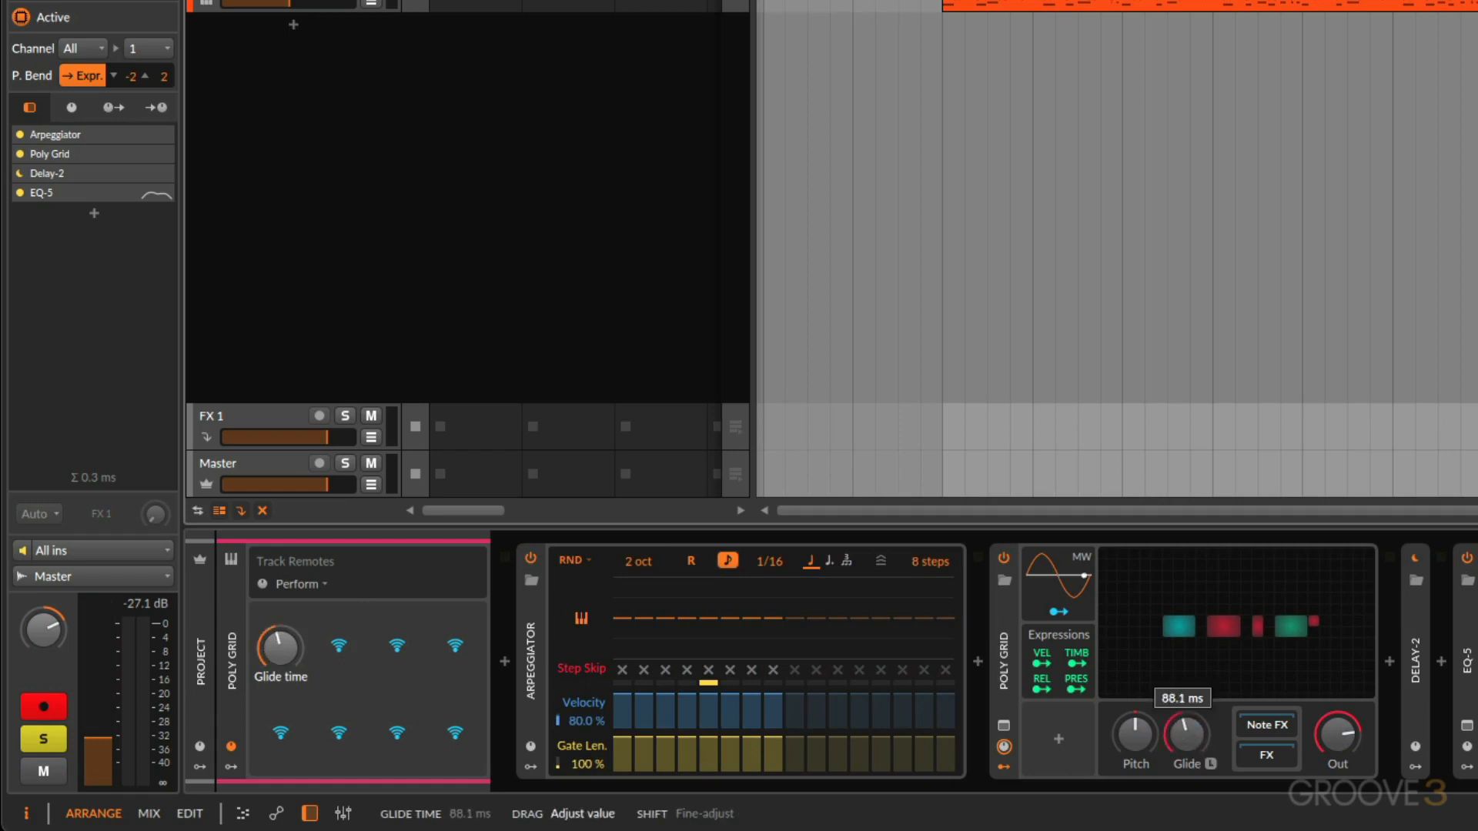
left_click_drag(280, 648, 276, 596)
key("space")
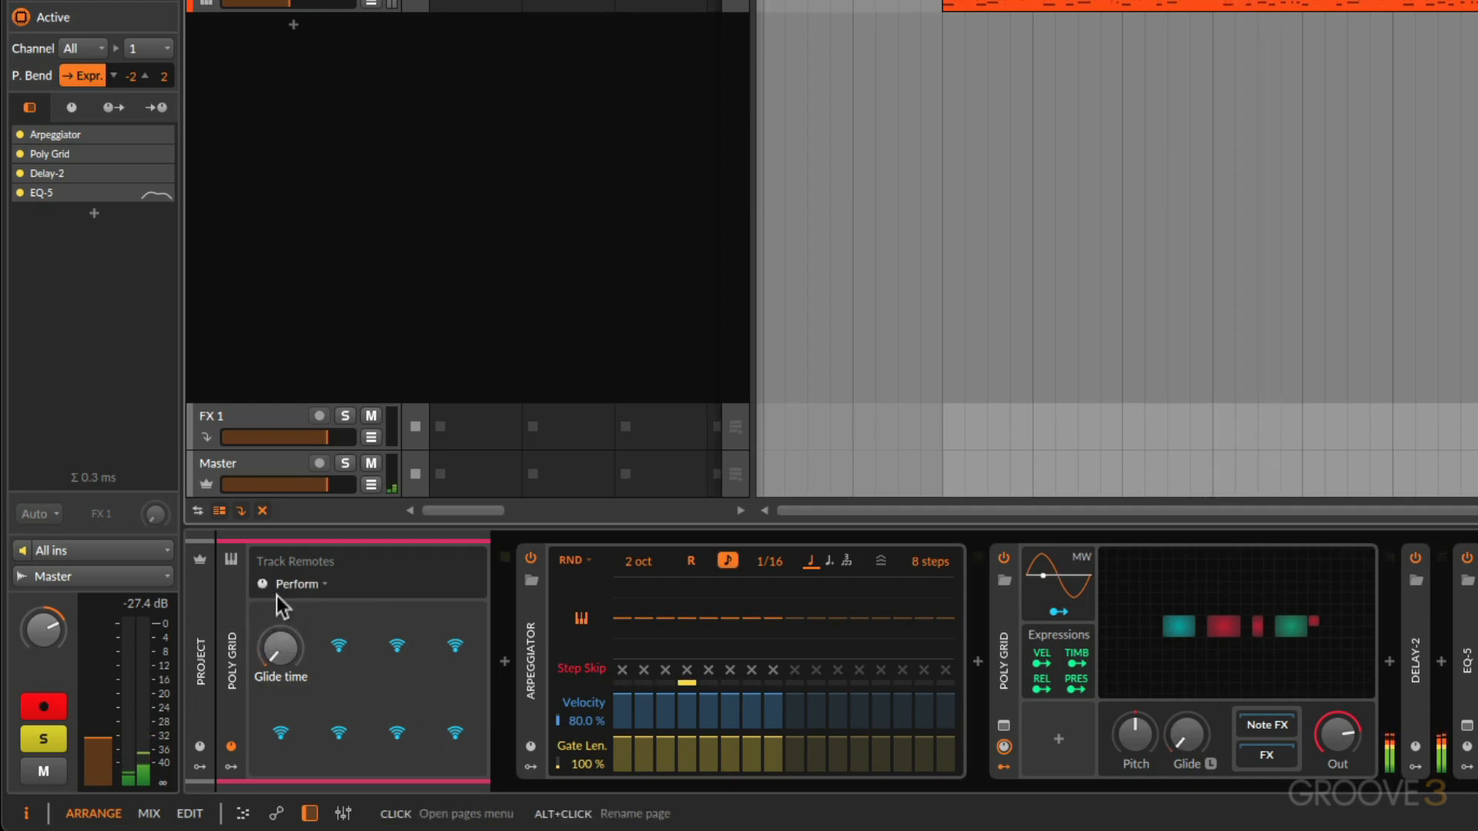
Map the second track remote slot to the Arpeggiator's note rate and set it to 1/8 during playback.
left_click(345, 652)
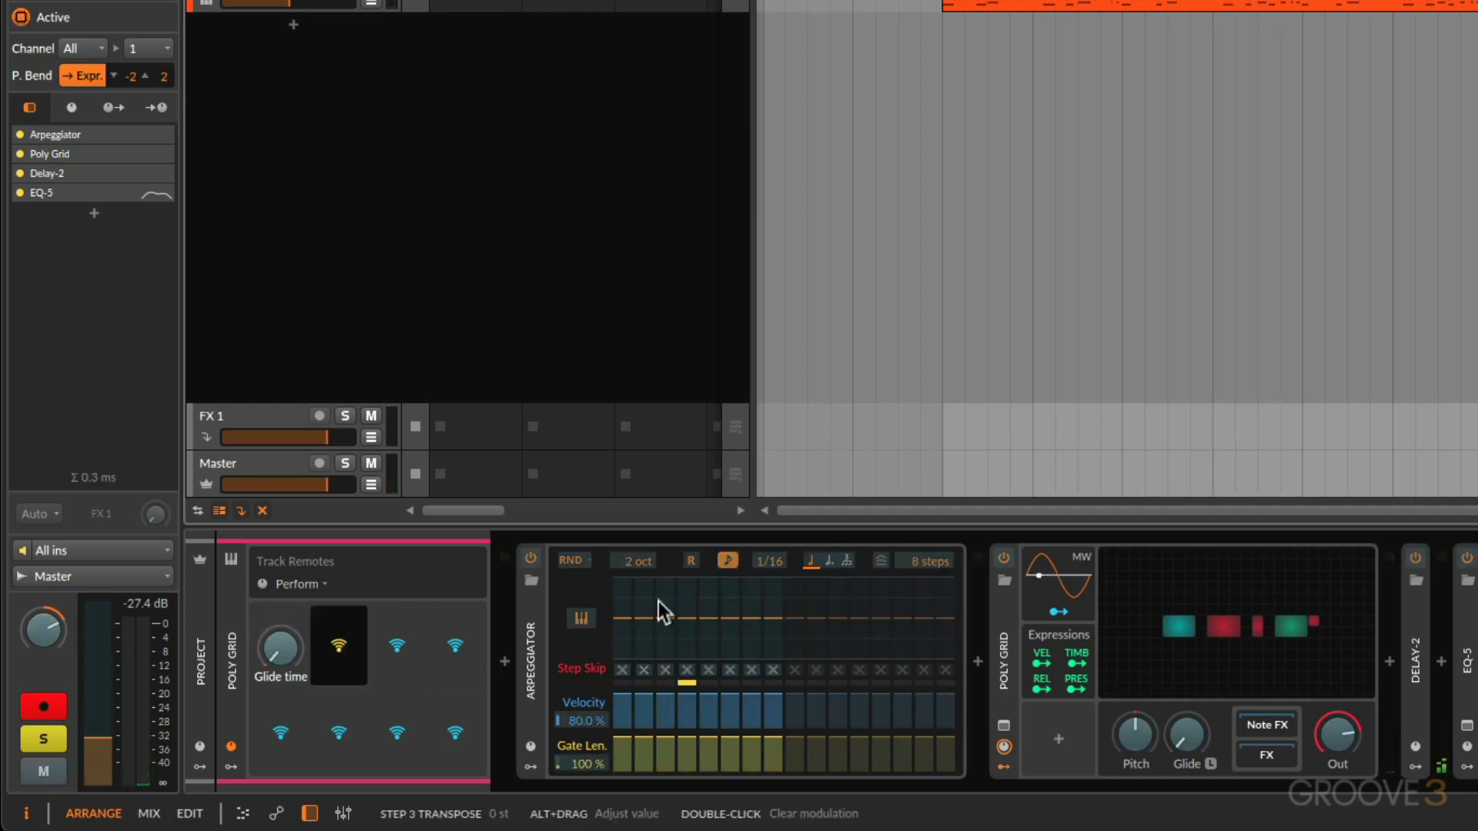
left_click(769, 561)
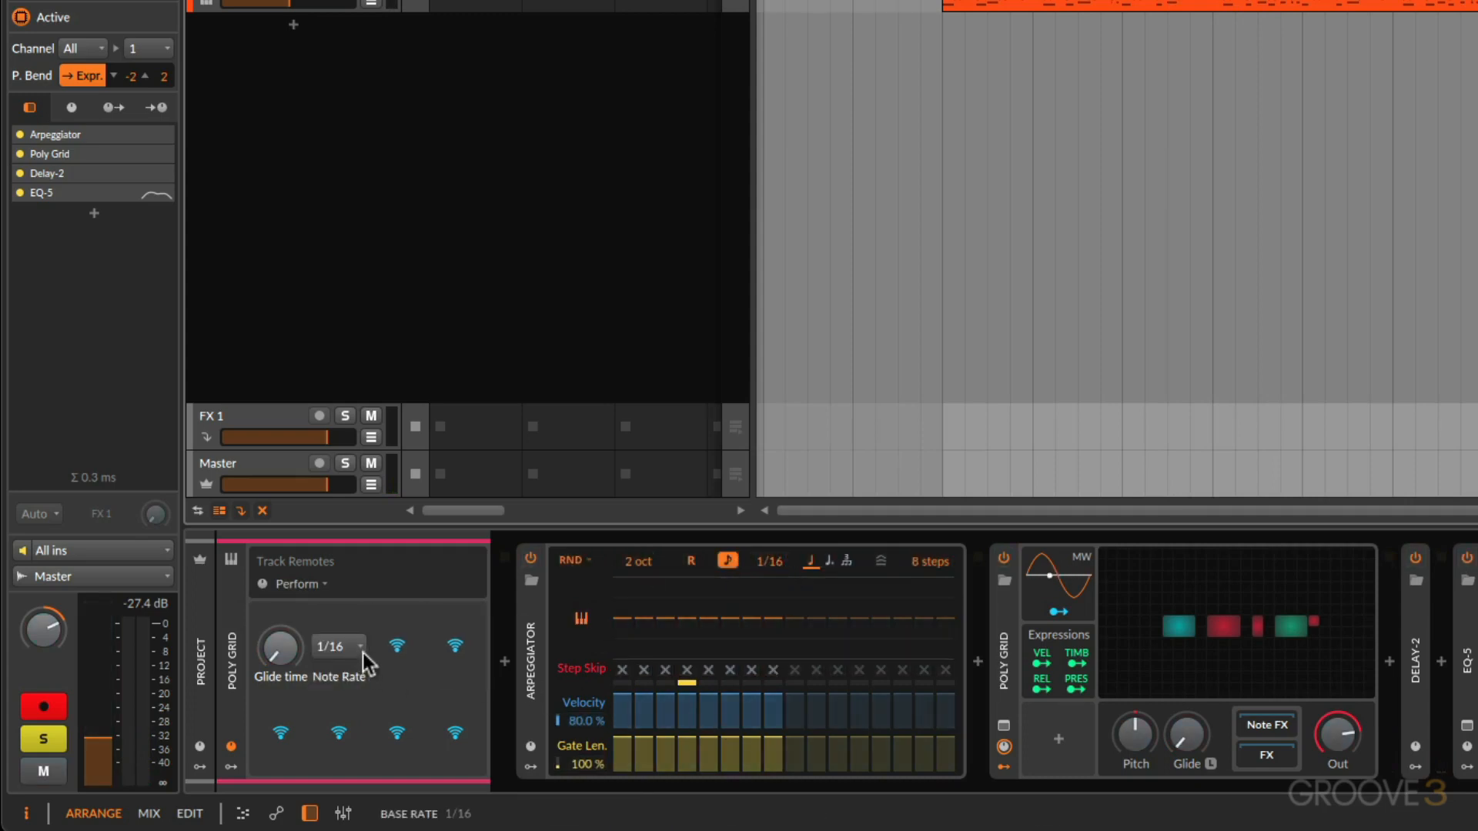
key("space")
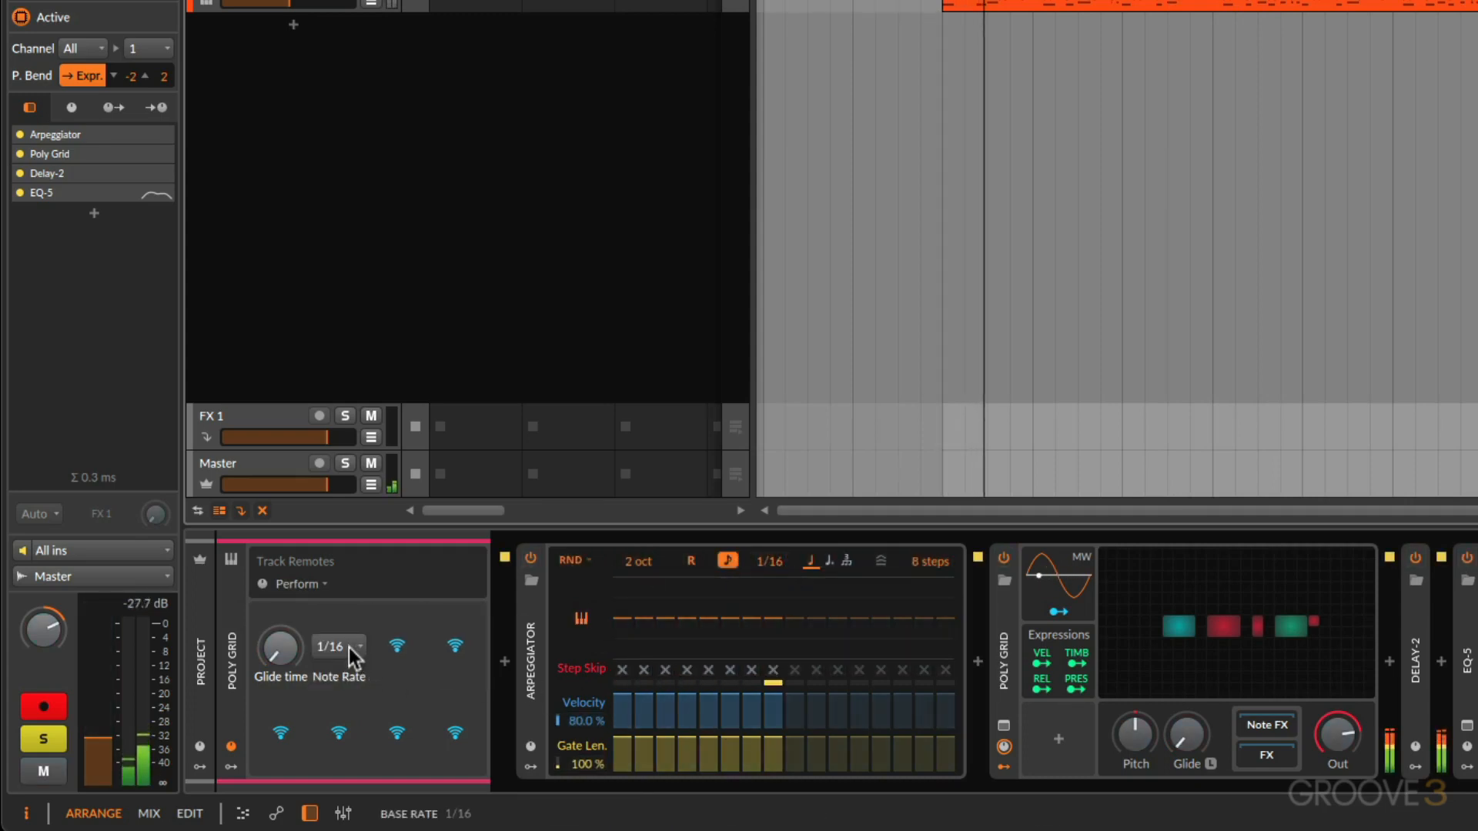
left_click(349, 648)
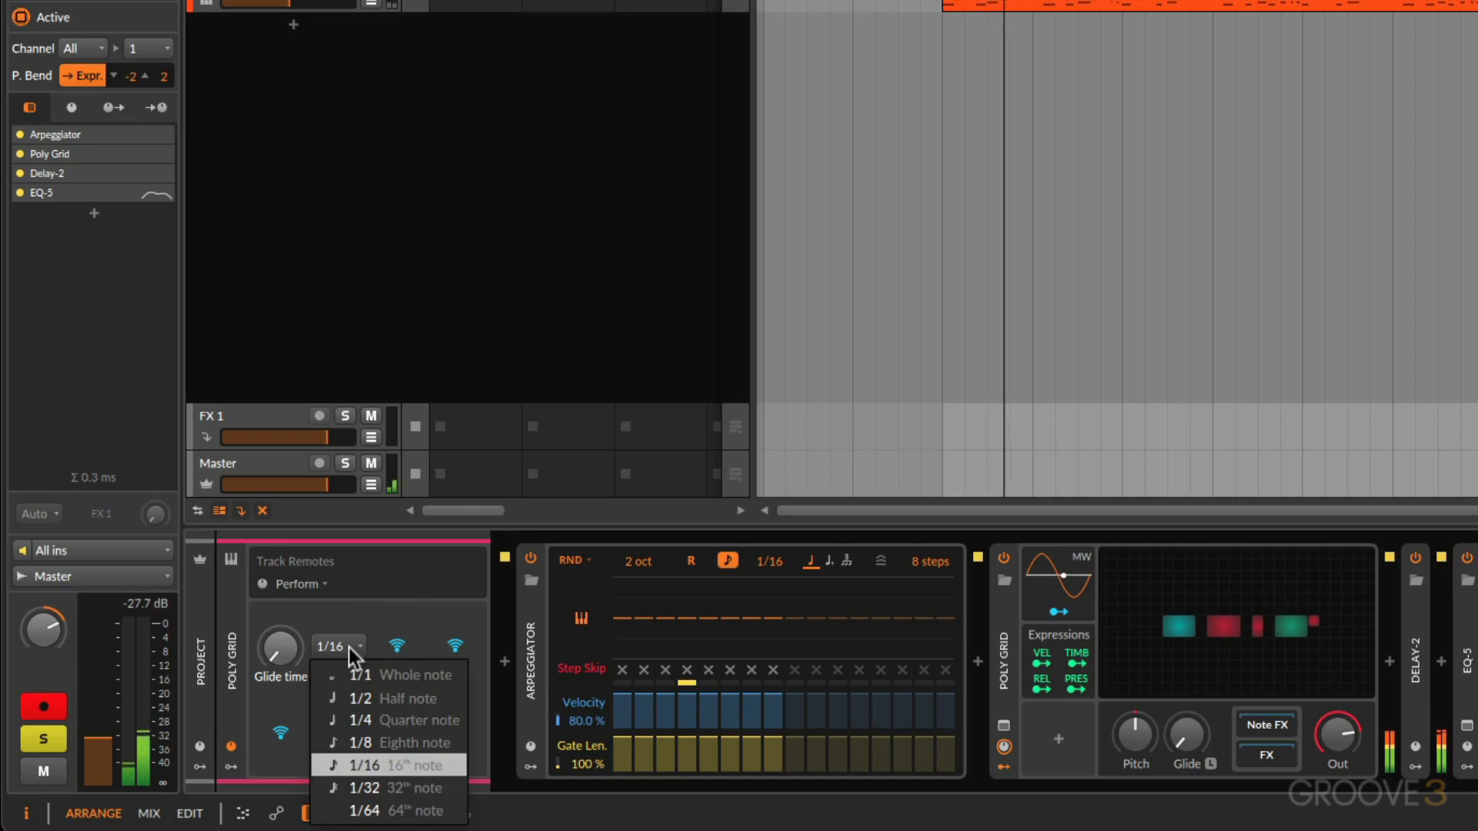
left_click(394, 737)
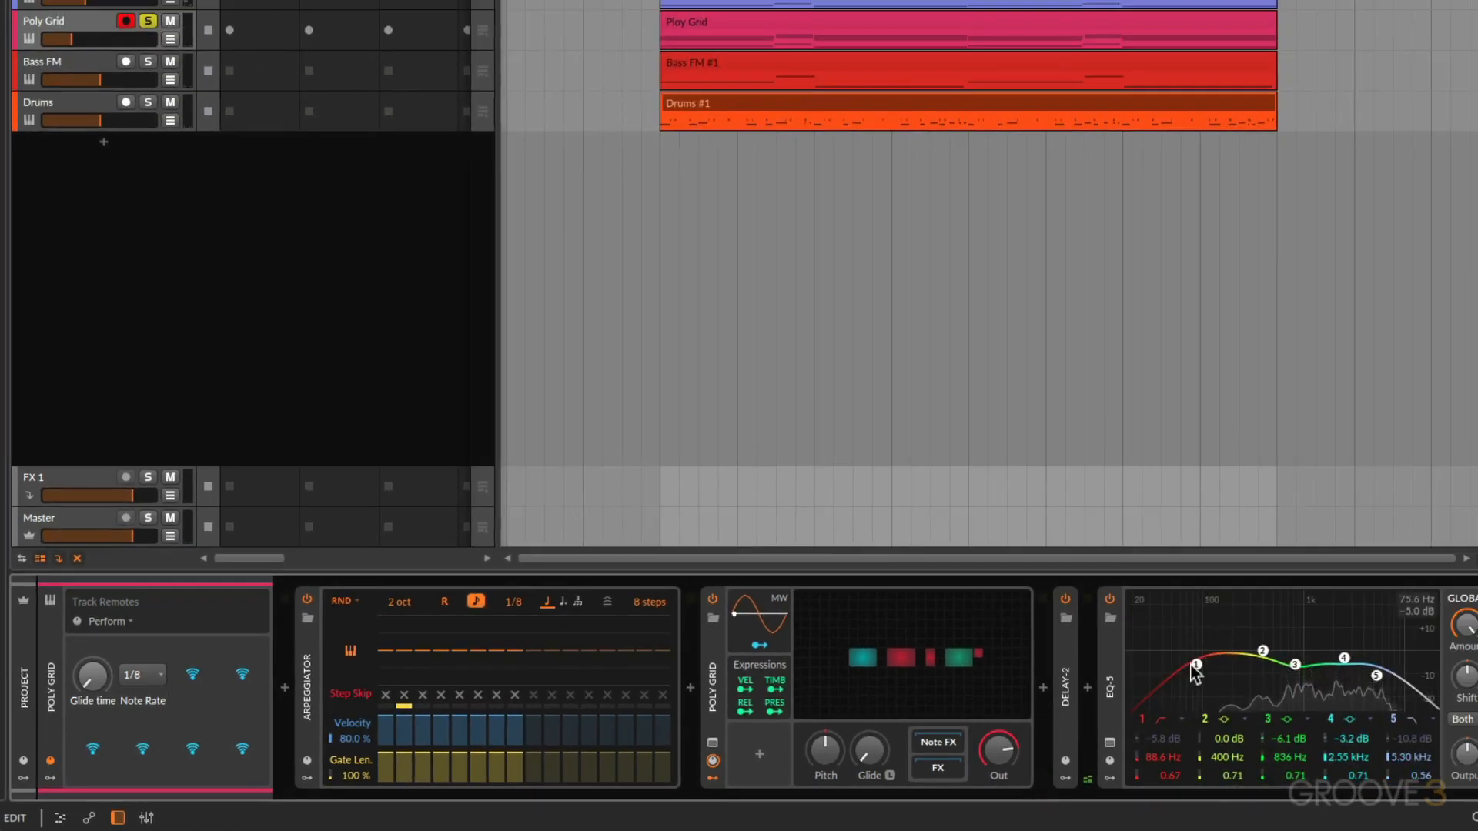
Map the third track remote slot to the EQ-5 band 1 frequency and lower it to about 50.3 Hz.
left_click(194, 677)
left_click(1160, 756)
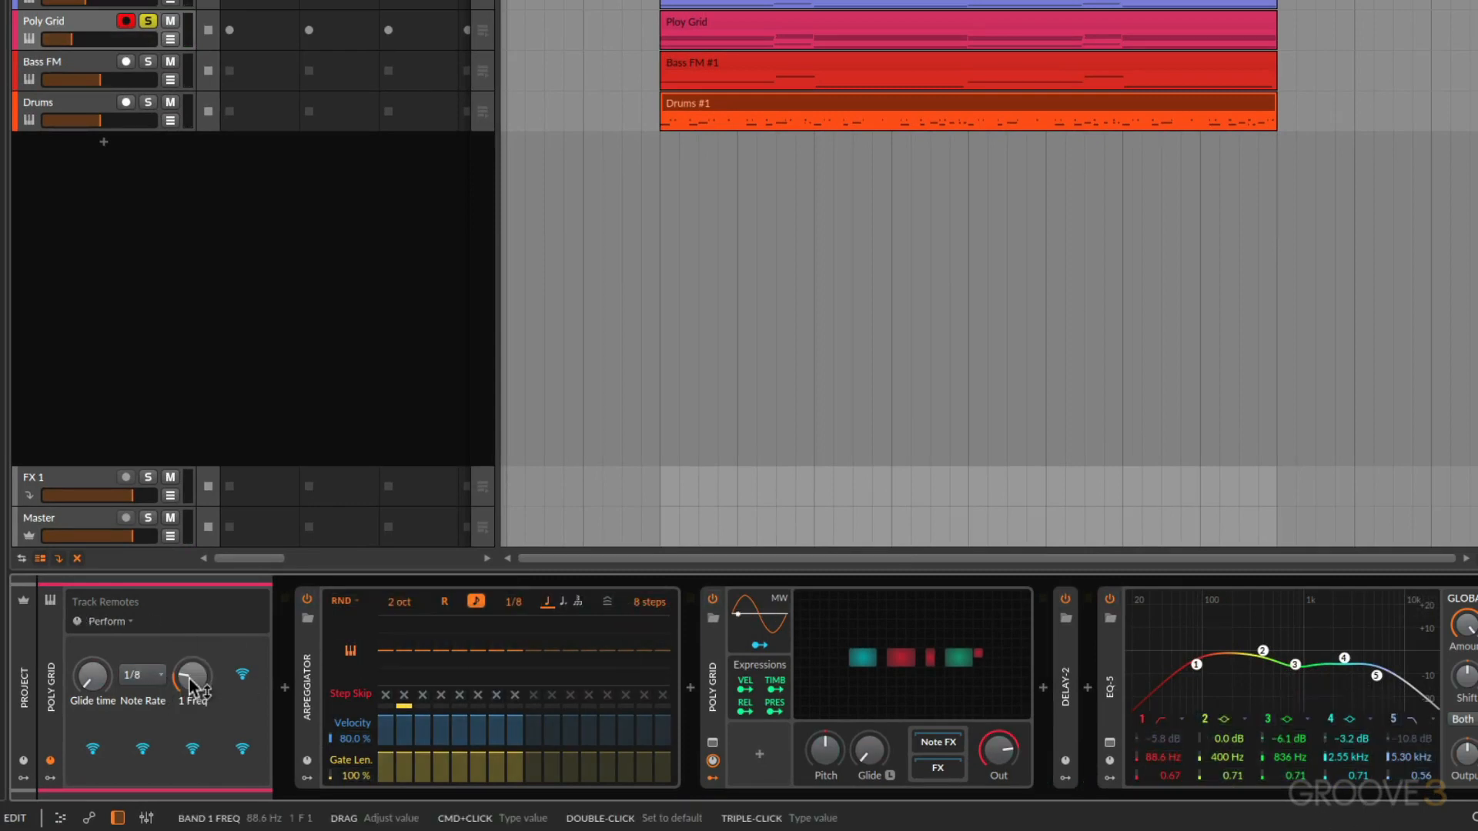
mouse_move(193, 684)
left_mouse_down()
mouse_move(194, 647)
mouse_move(193, 686)
left_mouse_up()
Set the Note Rate remote to 1/16 and raise the Glide time remote slightly.
mouse_move(94, 676)
left_mouse_down()
mouse_move(94, 640)
mouse_move(94, 662)
left_mouse_up()
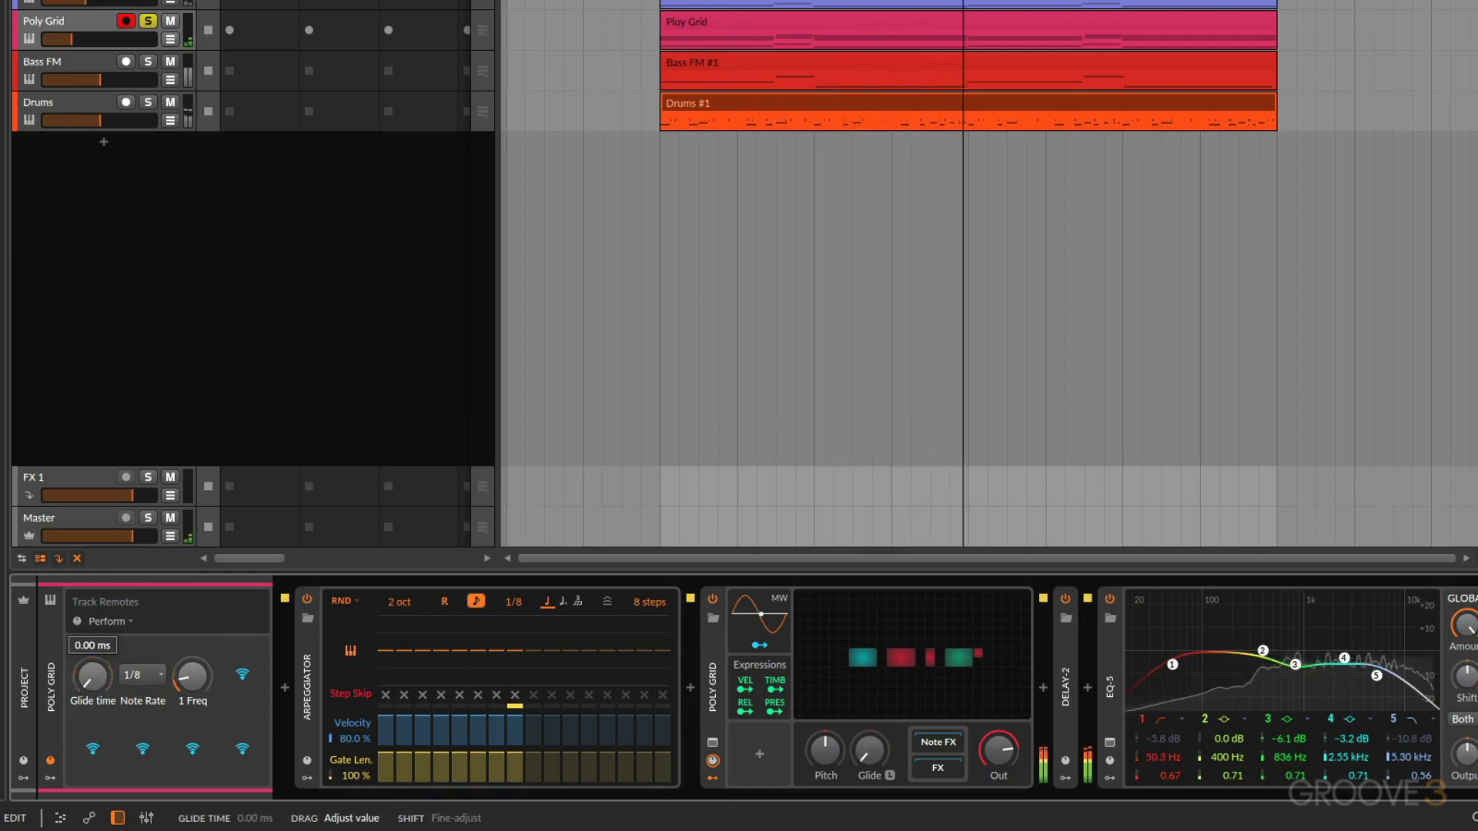
left_click(140, 674)
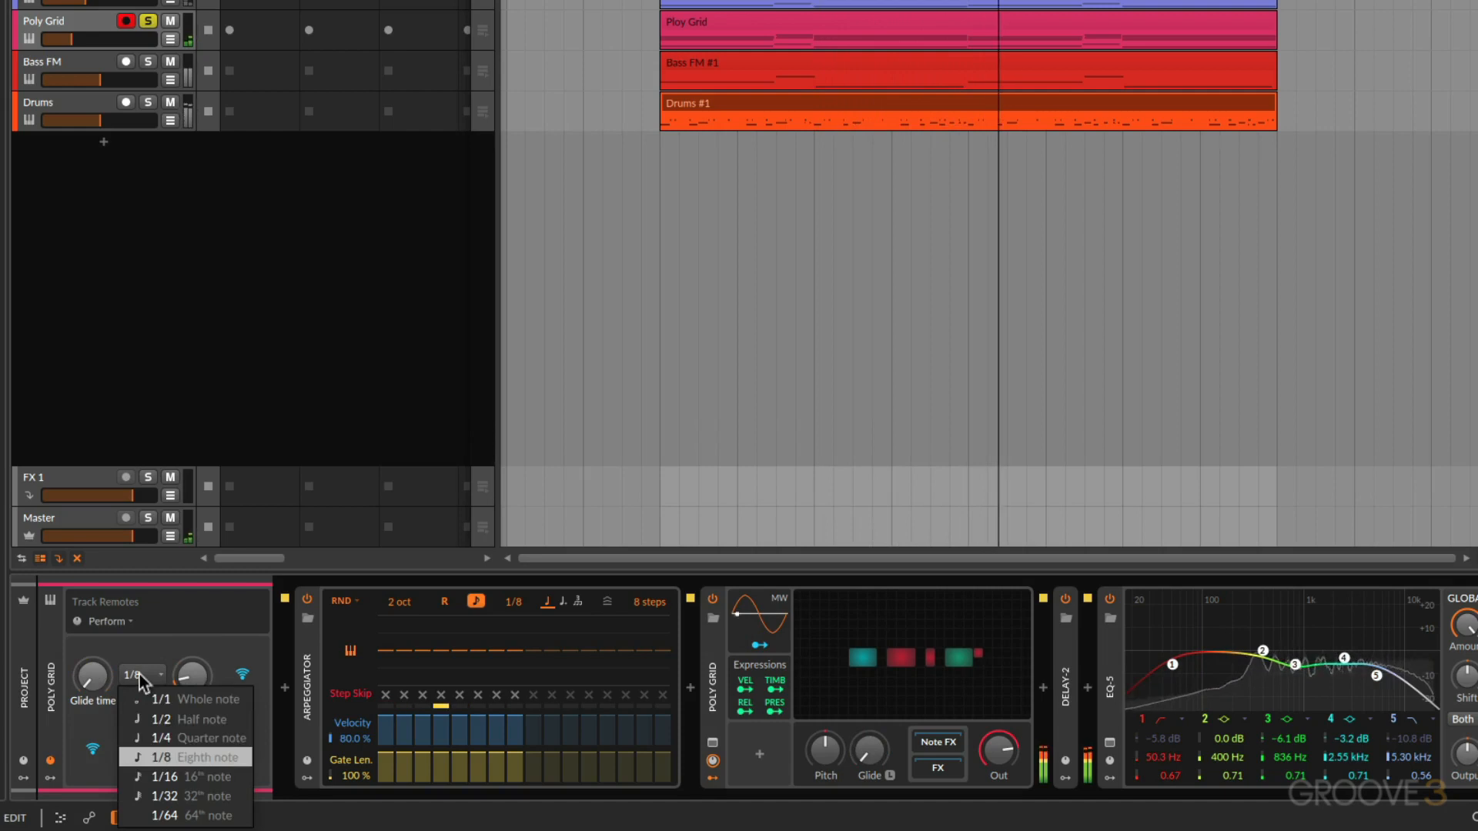
left_click(182, 776)
left_click_drag(93, 676, 93, 672)
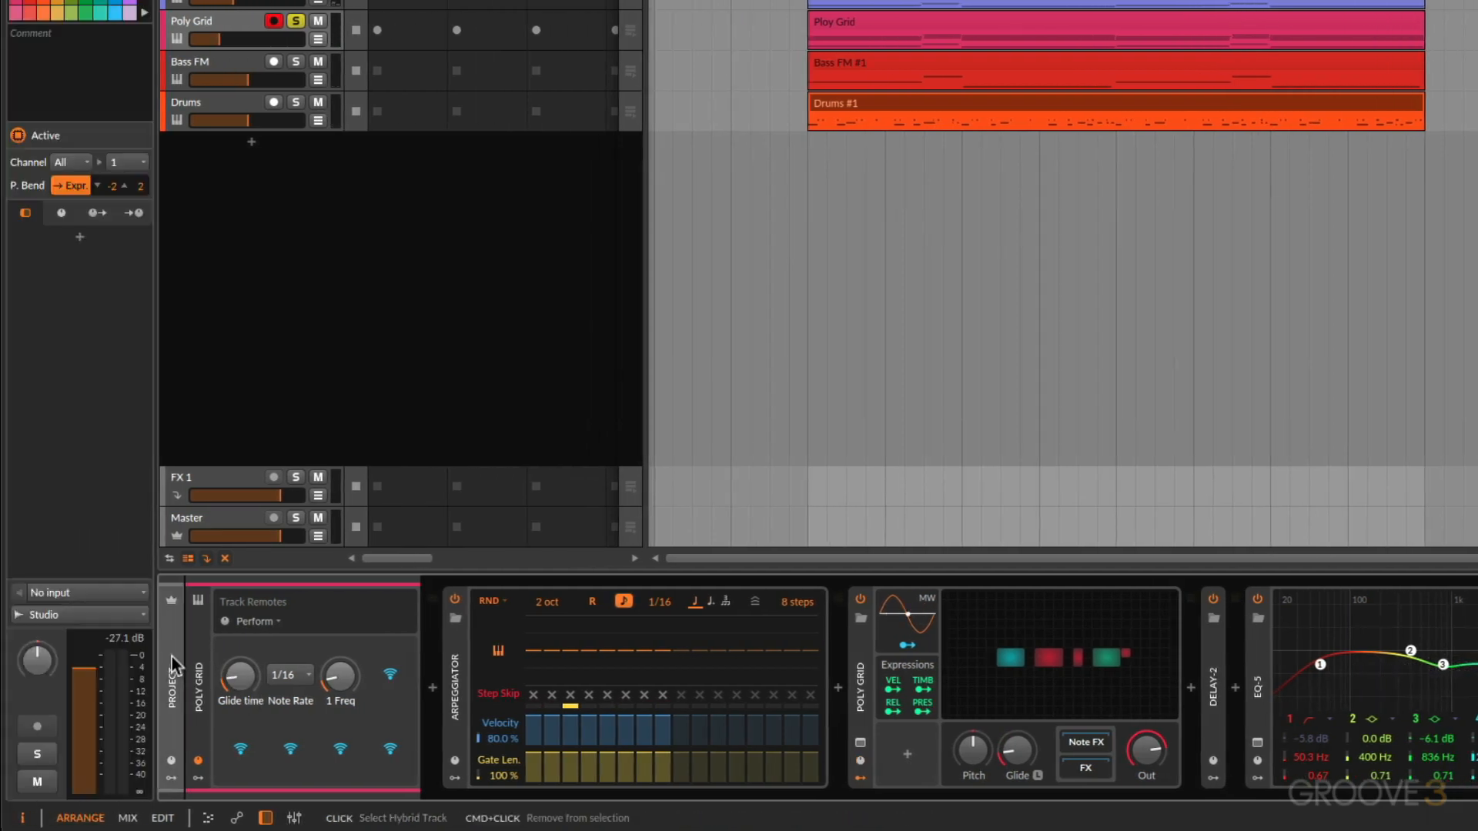
Add a project remote control page, unsolo Poly Grid, and map the page's first slot to the Drums track volume.
left_click(171, 761)
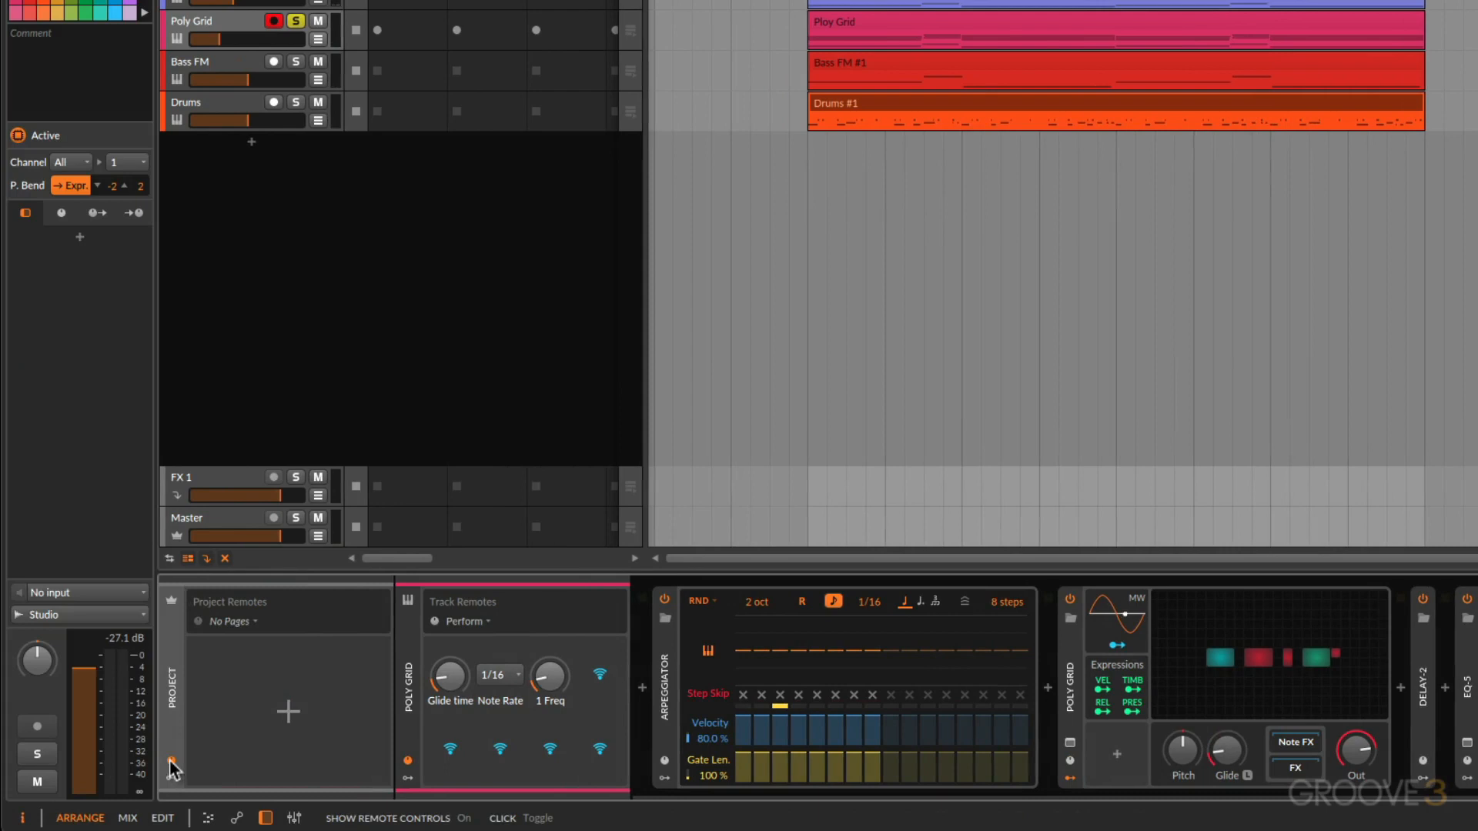
left_click(288, 711)
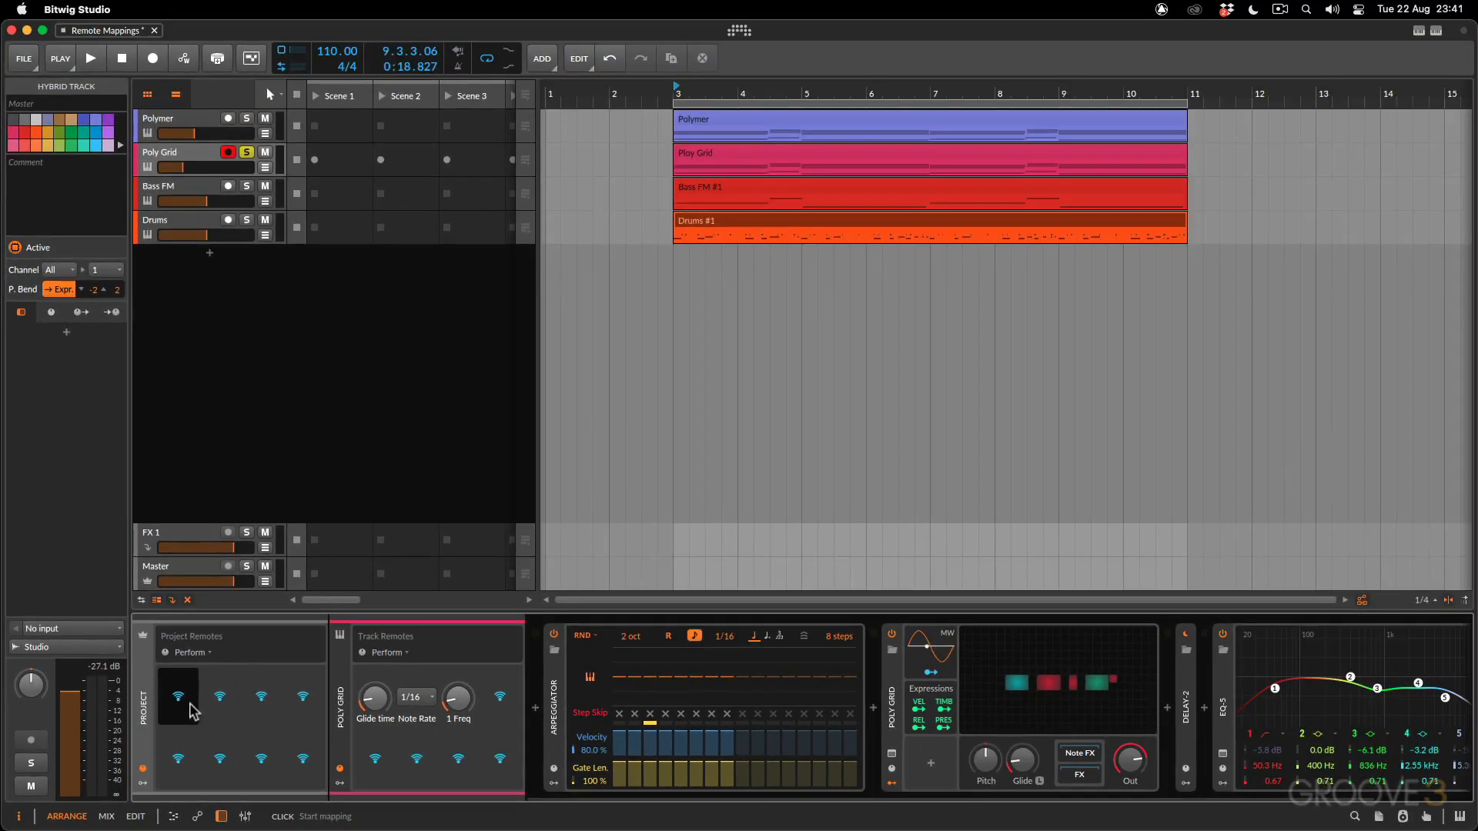
left_click(247, 151)
left_click(206, 225)
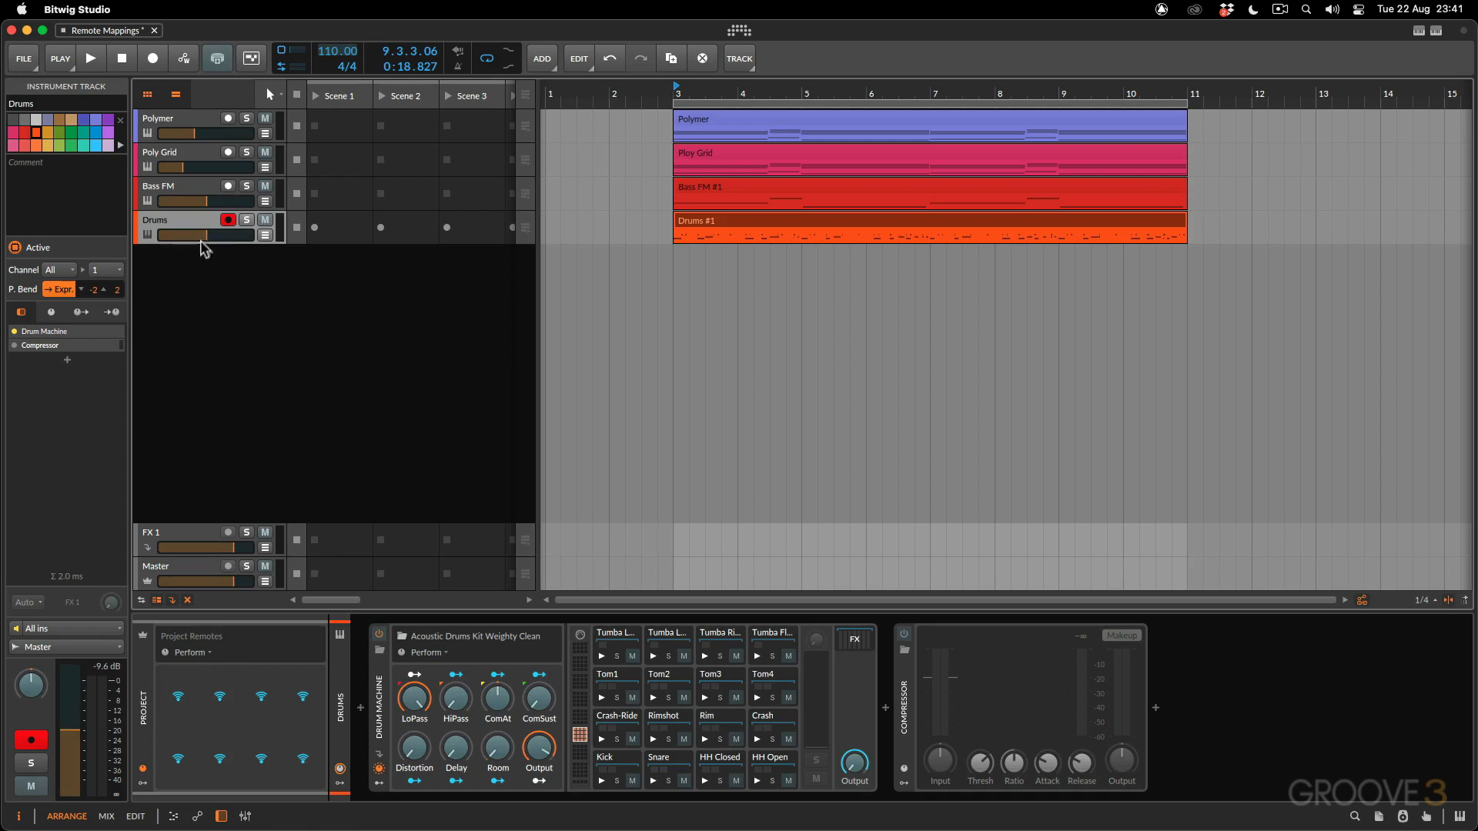
left_click(206, 237)
left_click_drag(206, 237, 199, 242)
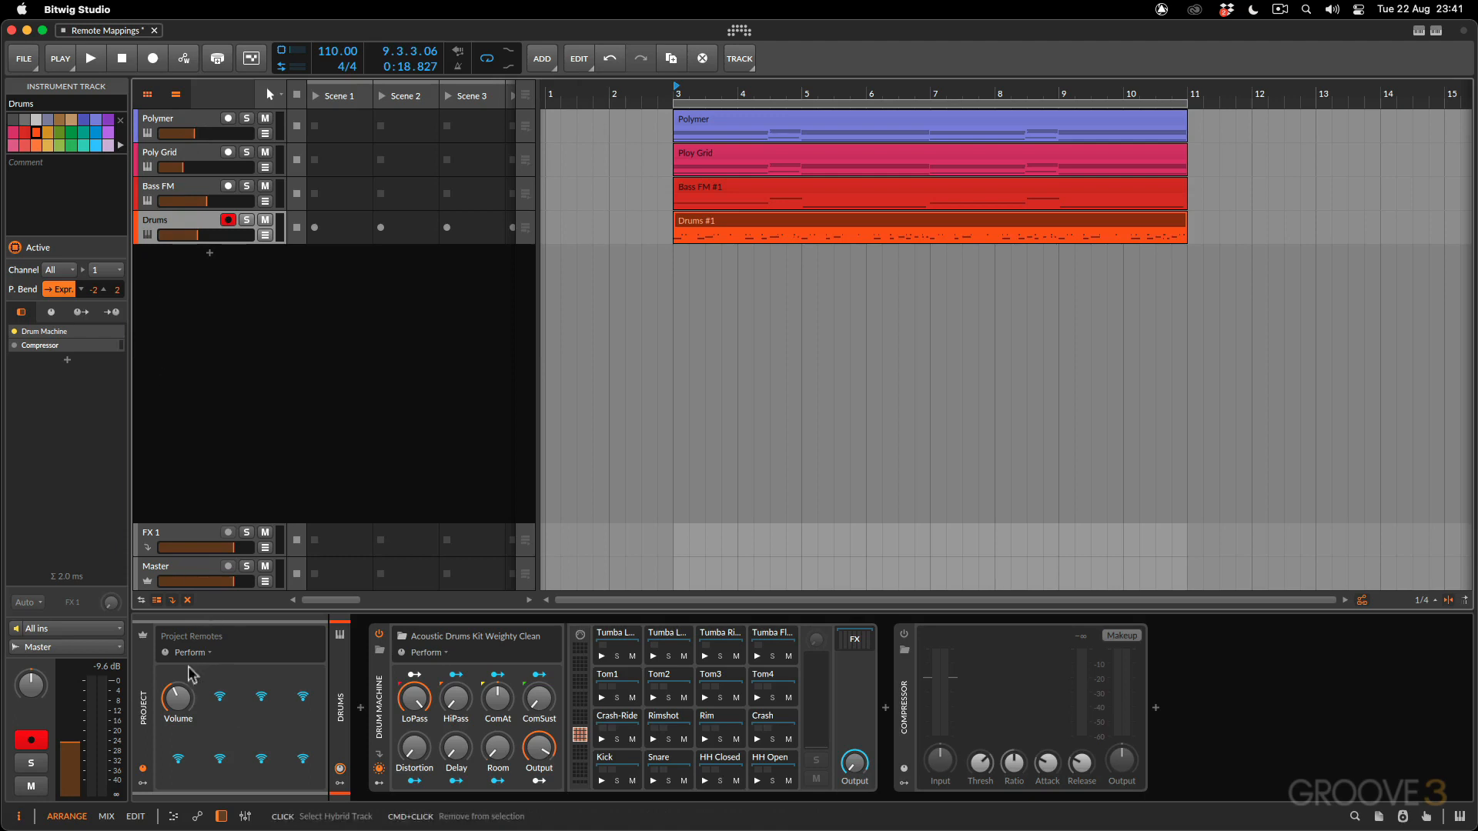
Adjust the Drums volume to about -10 dB with its project remote while the project plays.
key("space")
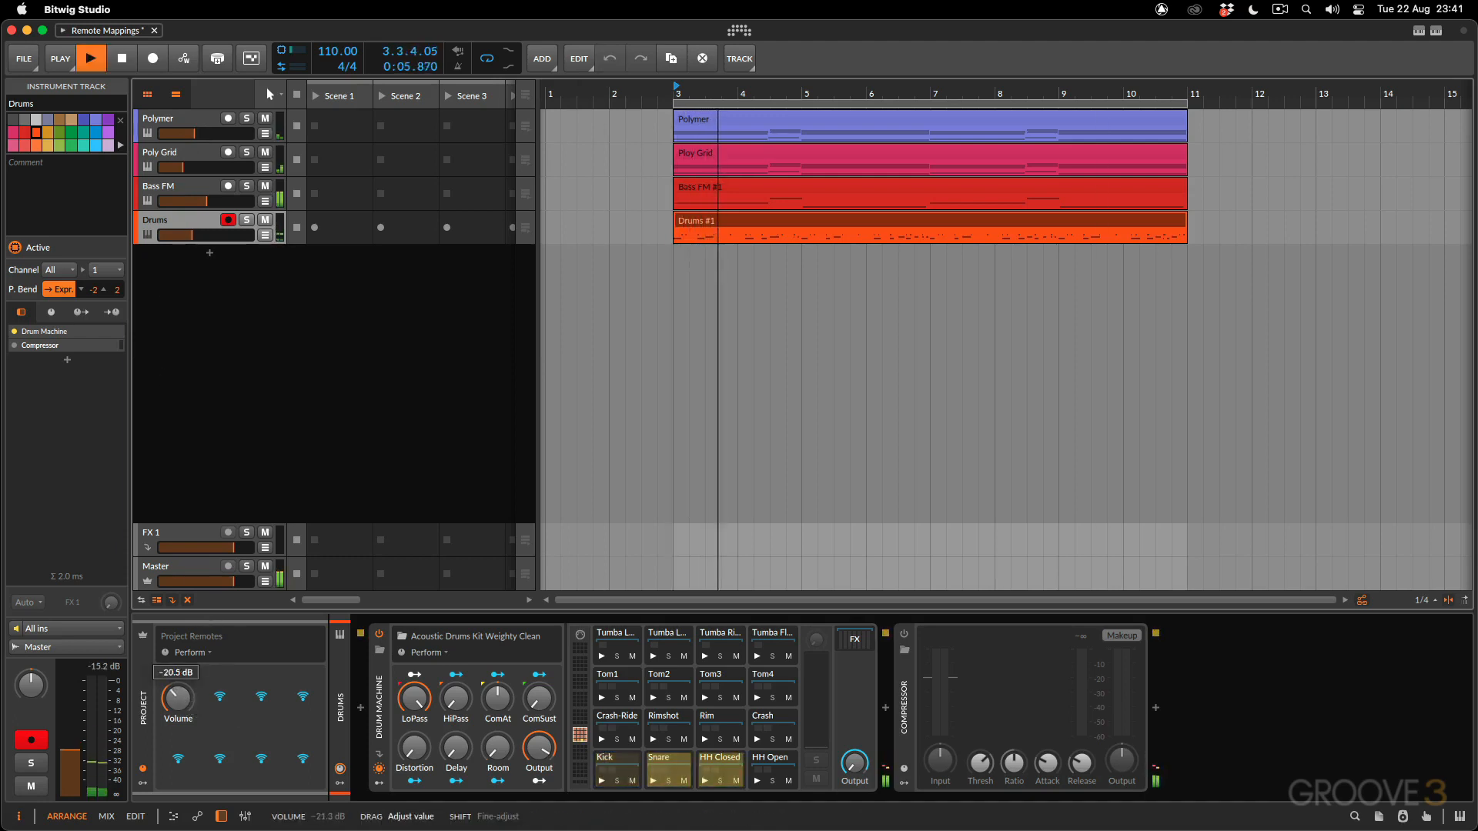
left_click_drag(178, 698, 178, 679)
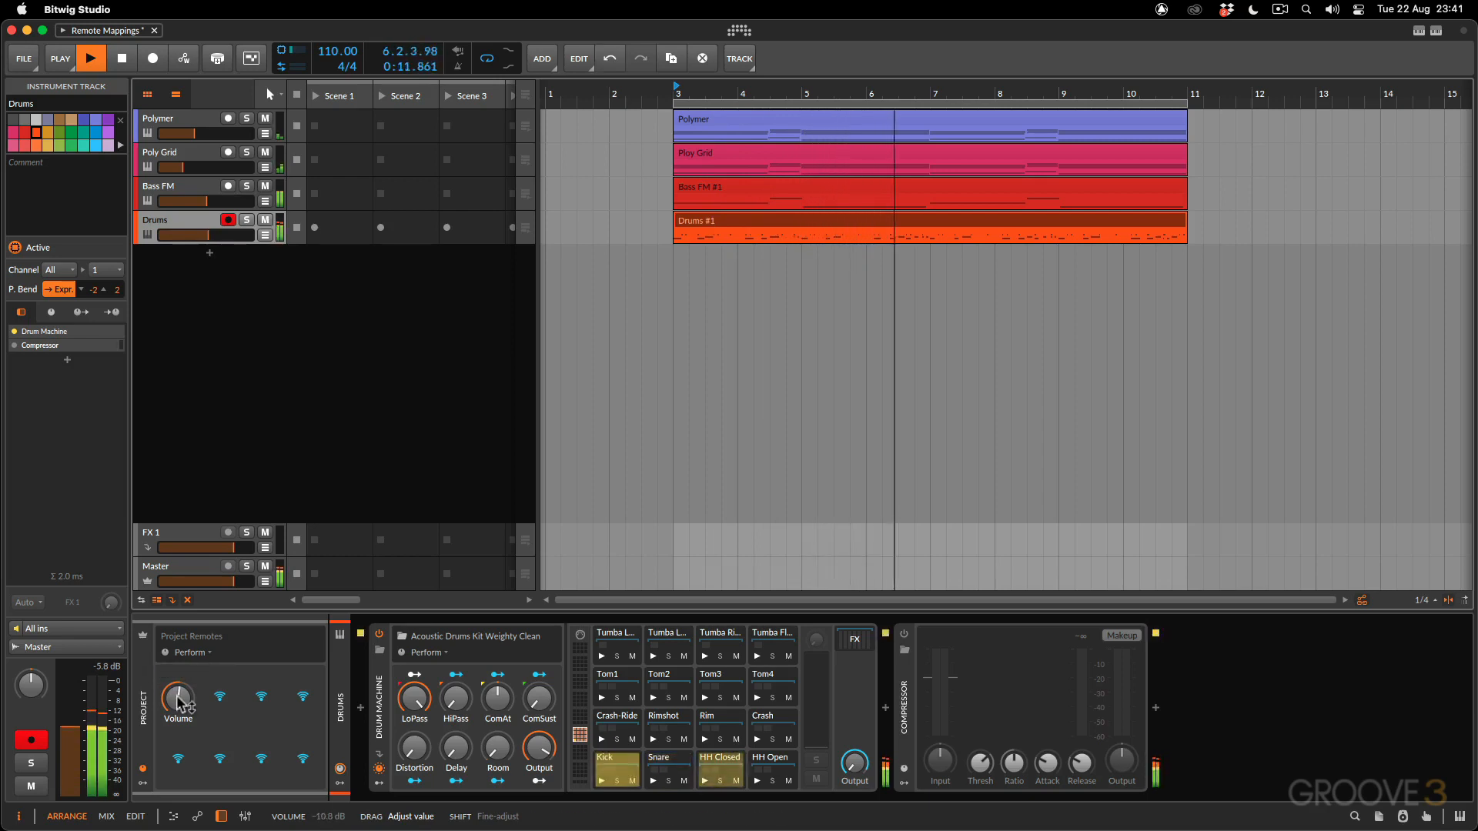
key("space")
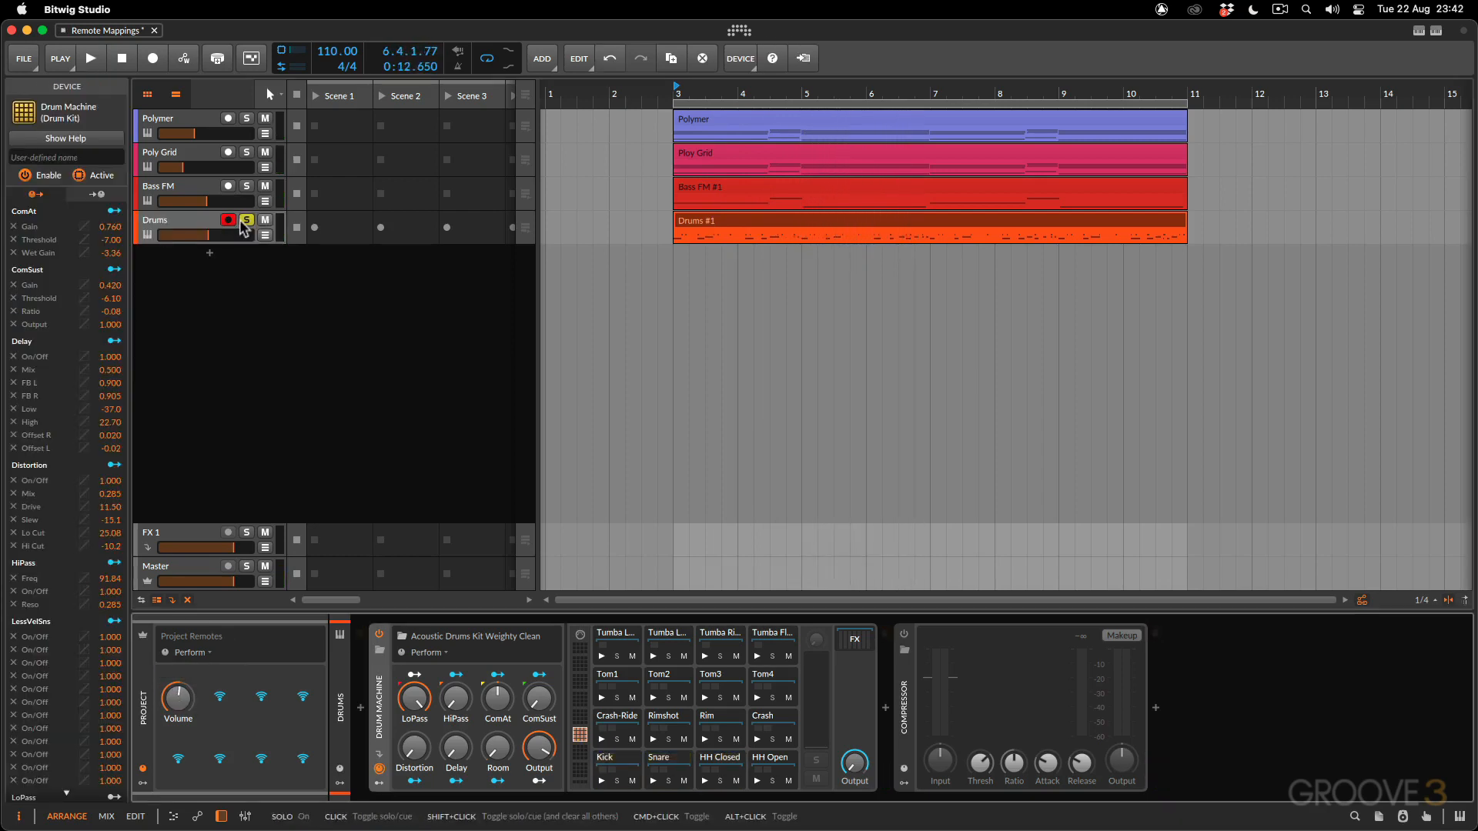
Insert a Distortion device between the Drum Machine and the Compressor on the Drums track.
left_click(885, 711)
type("d")
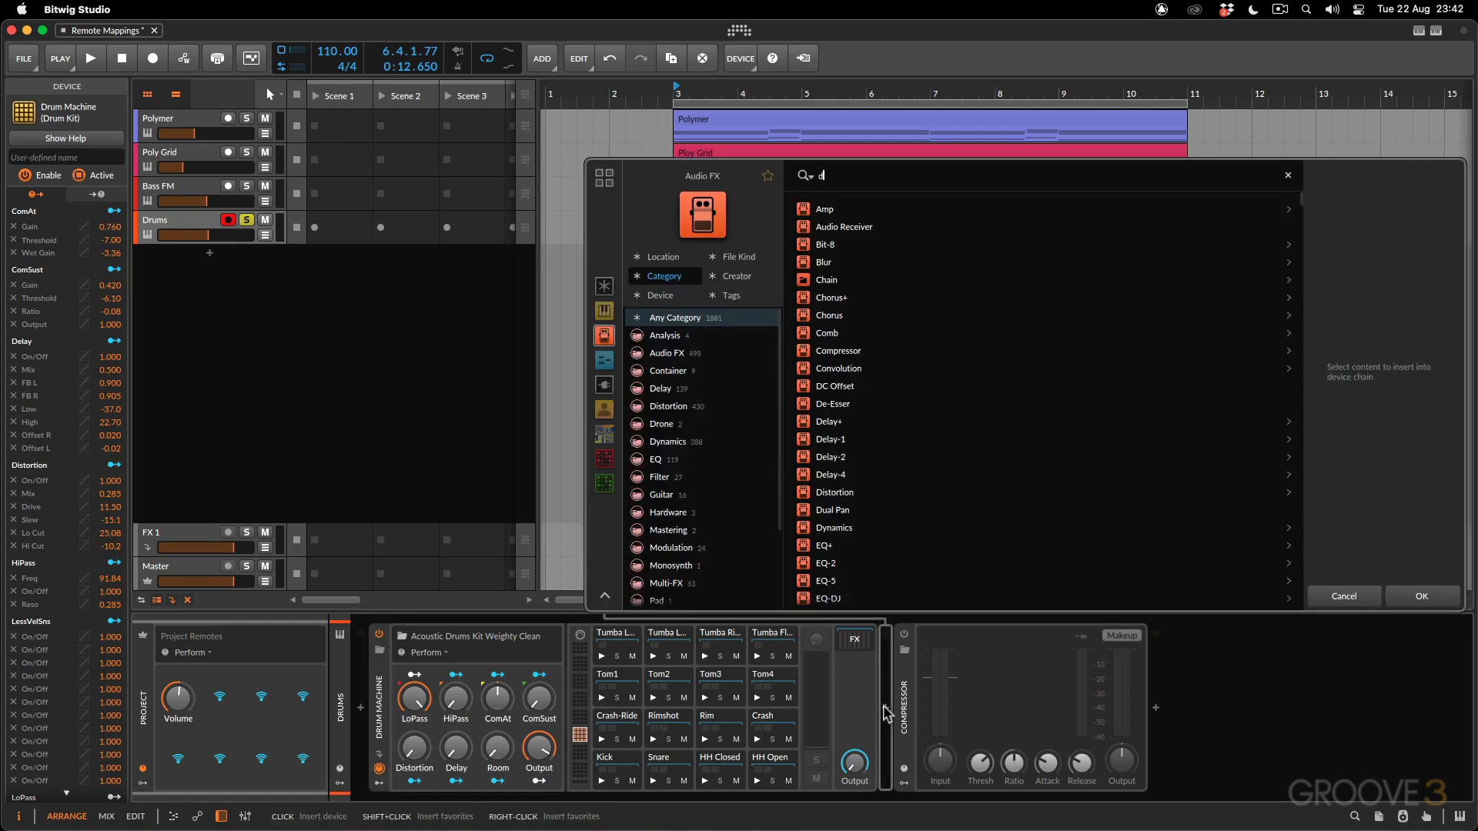
type("ist")
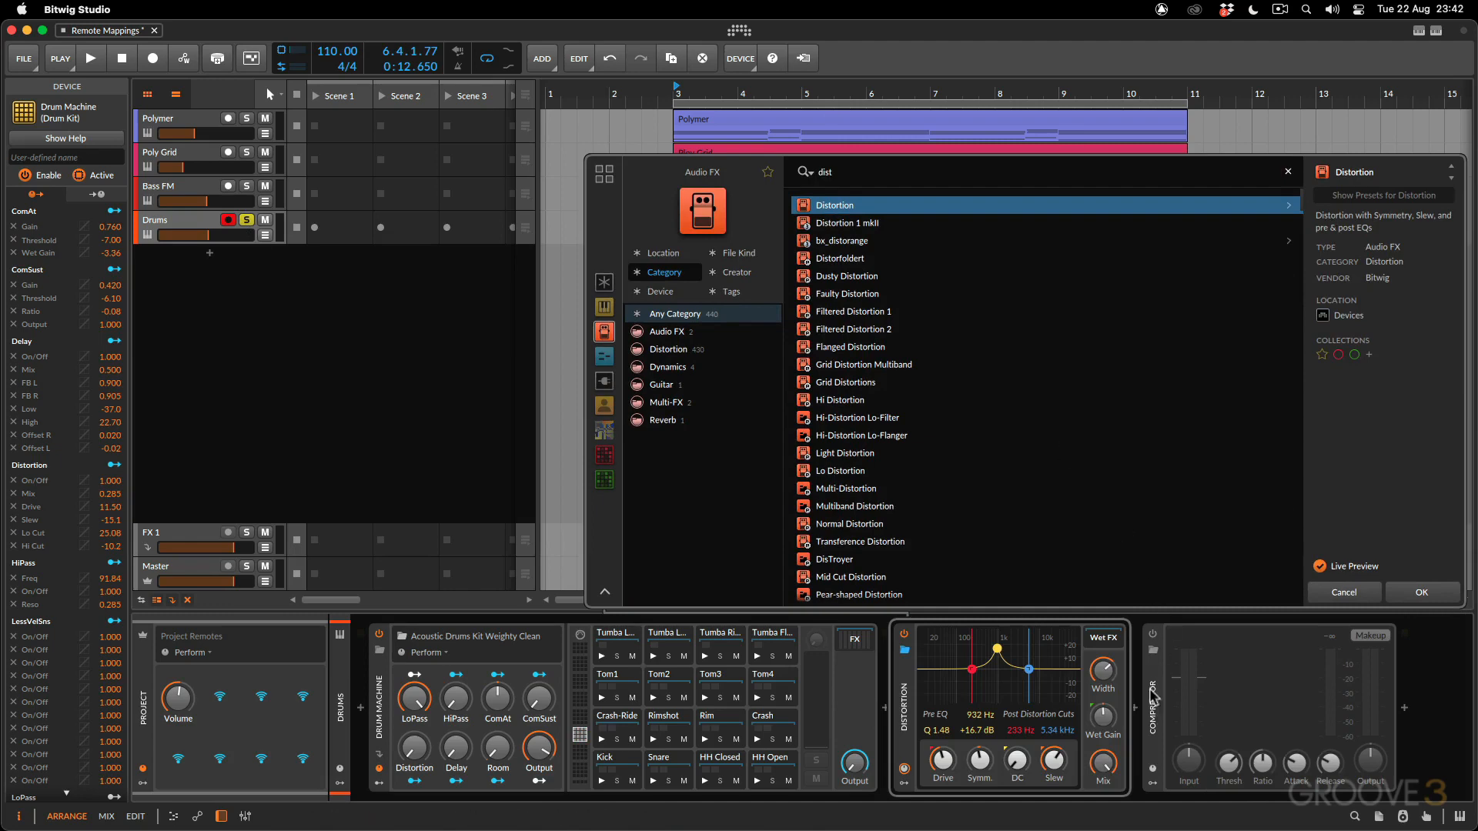
left_click(1418, 594)
Reduce the Distortion's Mix while auditioning the soloed drums.
key("space")
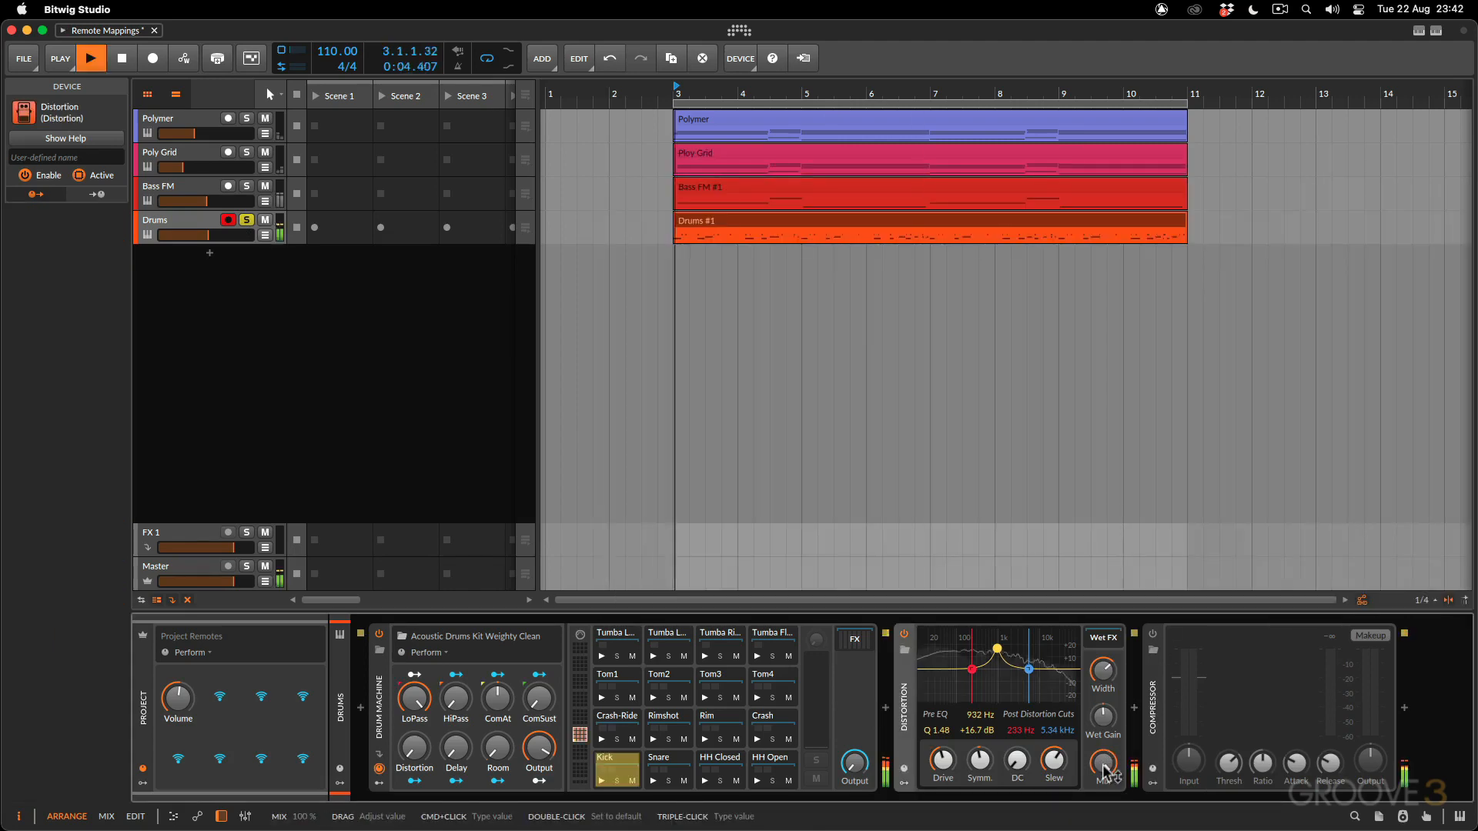
left_click_drag(1103, 769, 1103, 828)
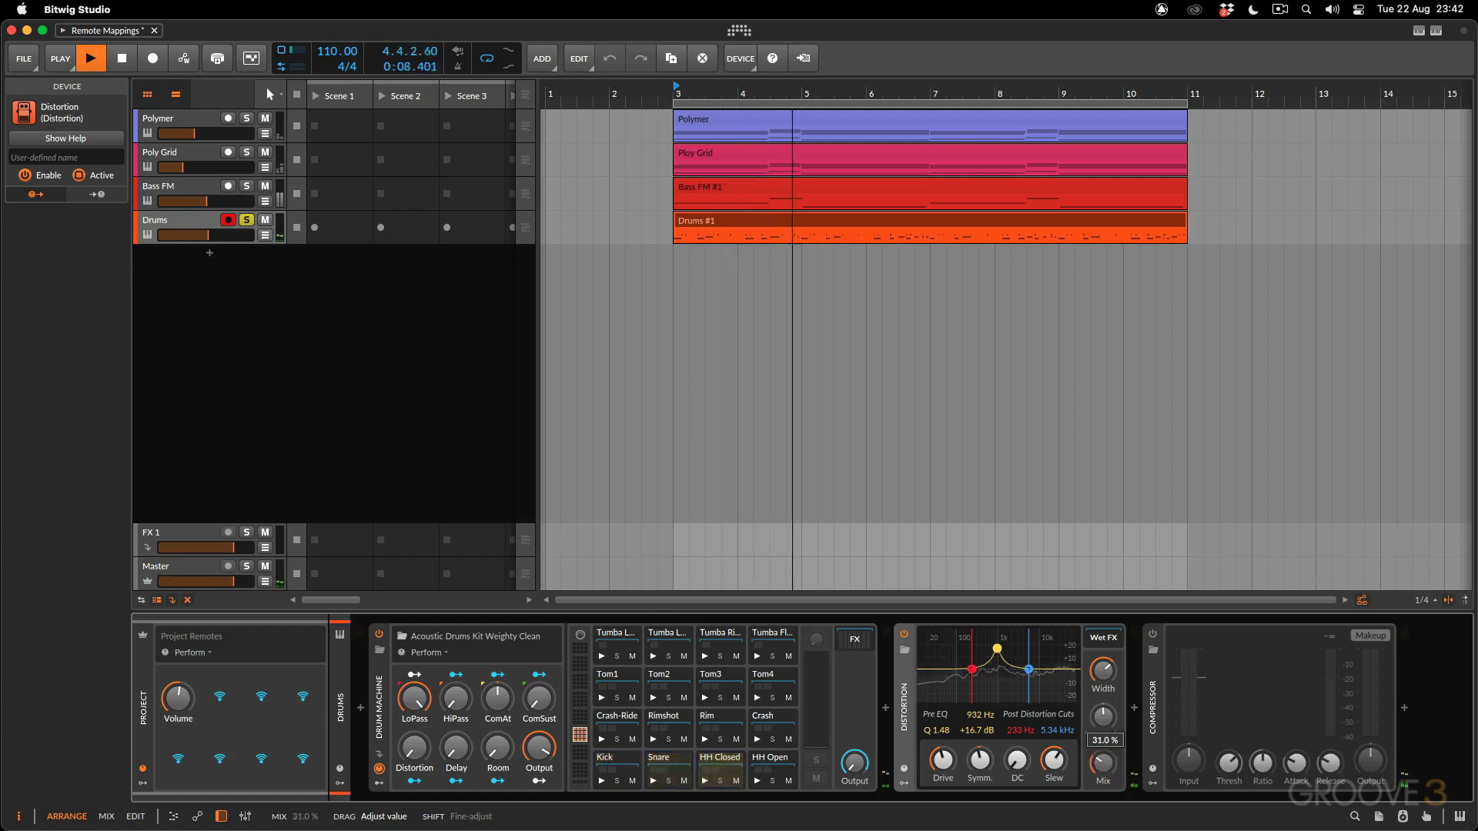
key("space")
Map the second project remote slot to the Distortion's Mix and adjust the Volume and Mix remotes during playback.
left_click(221, 698)
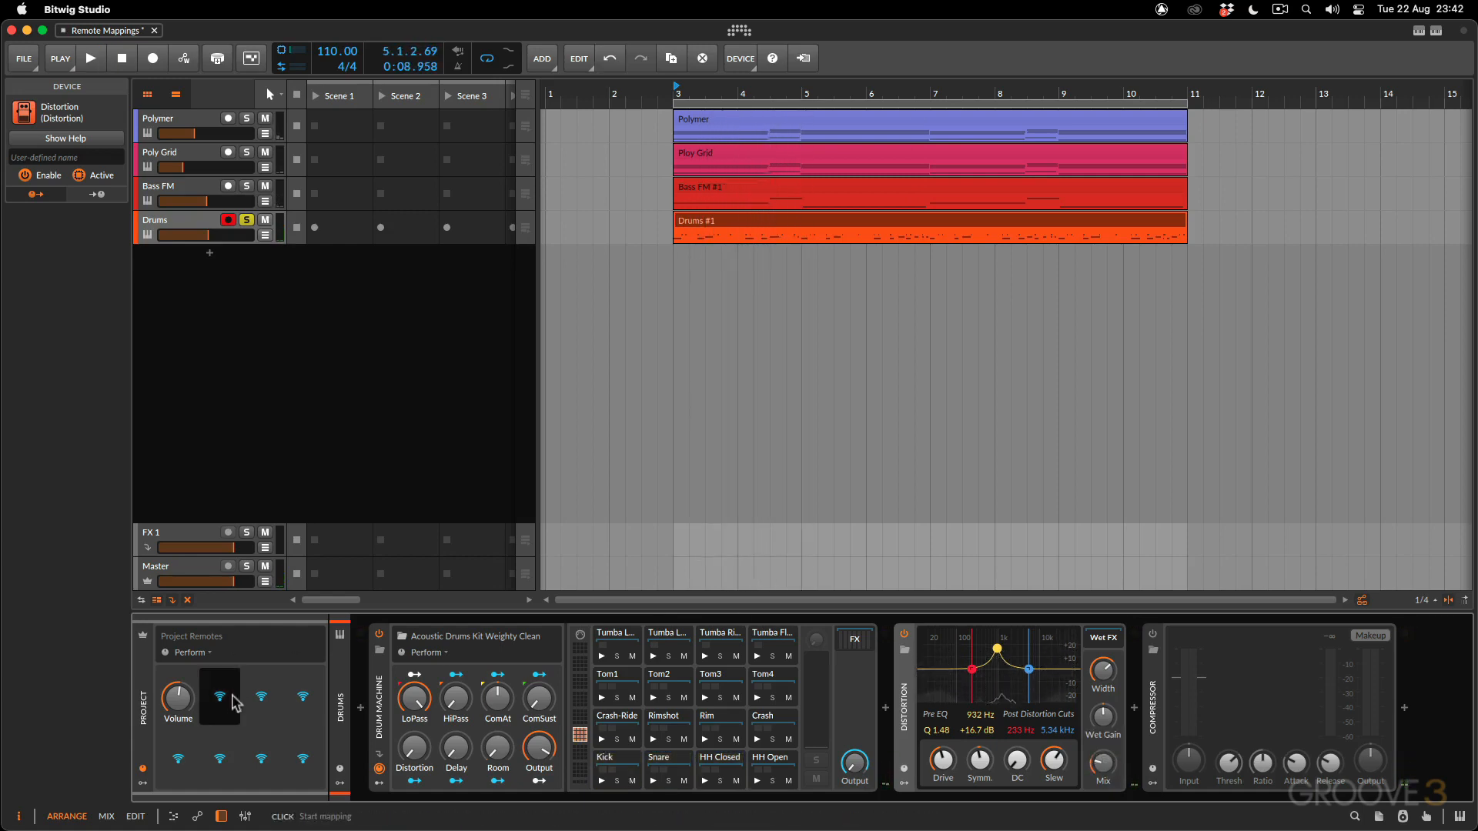
left_click(1104, 765)
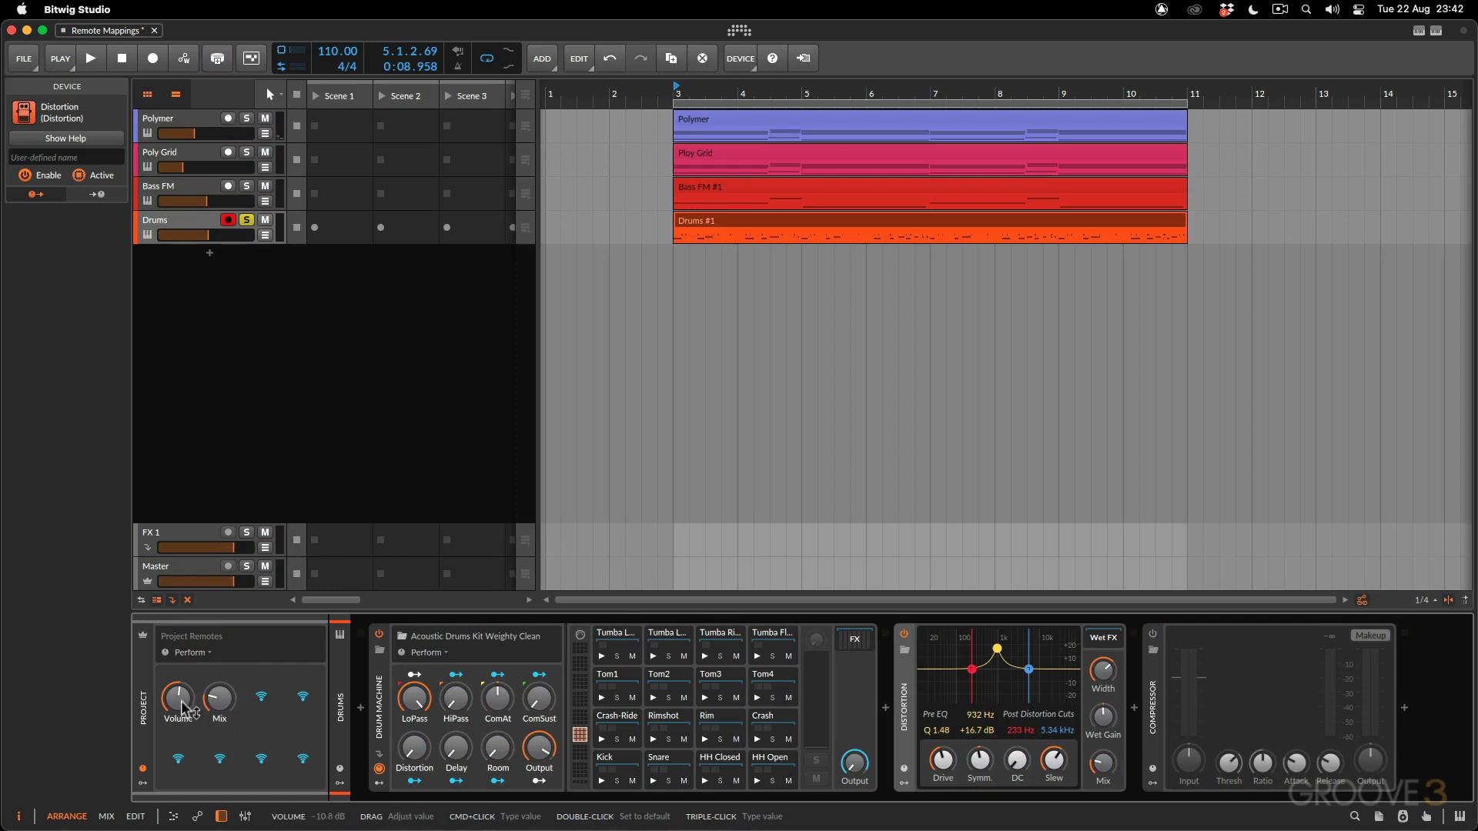
key("space")
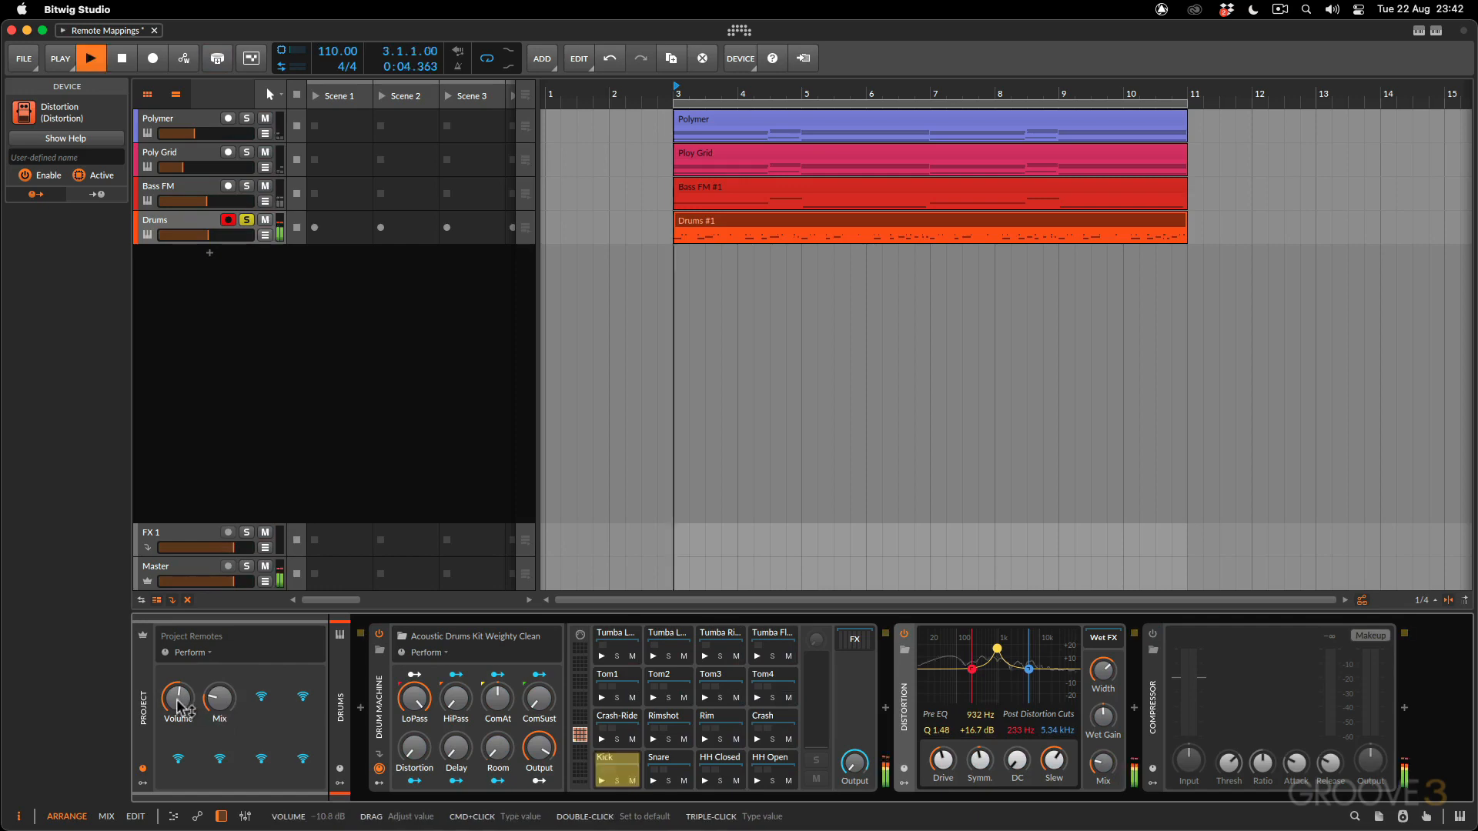
left_click_drag(179, 707, 221, 692)
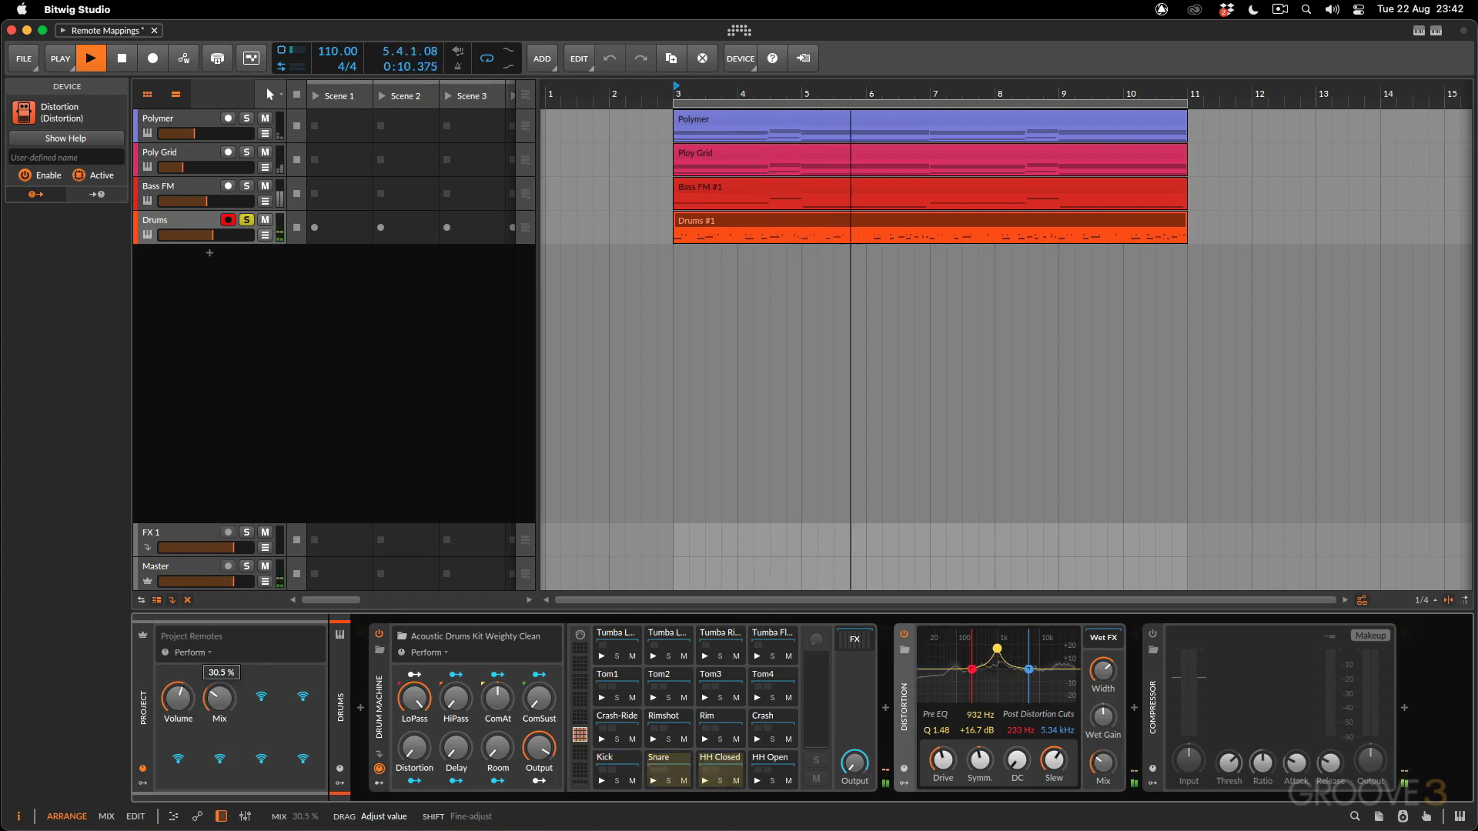
key("space")
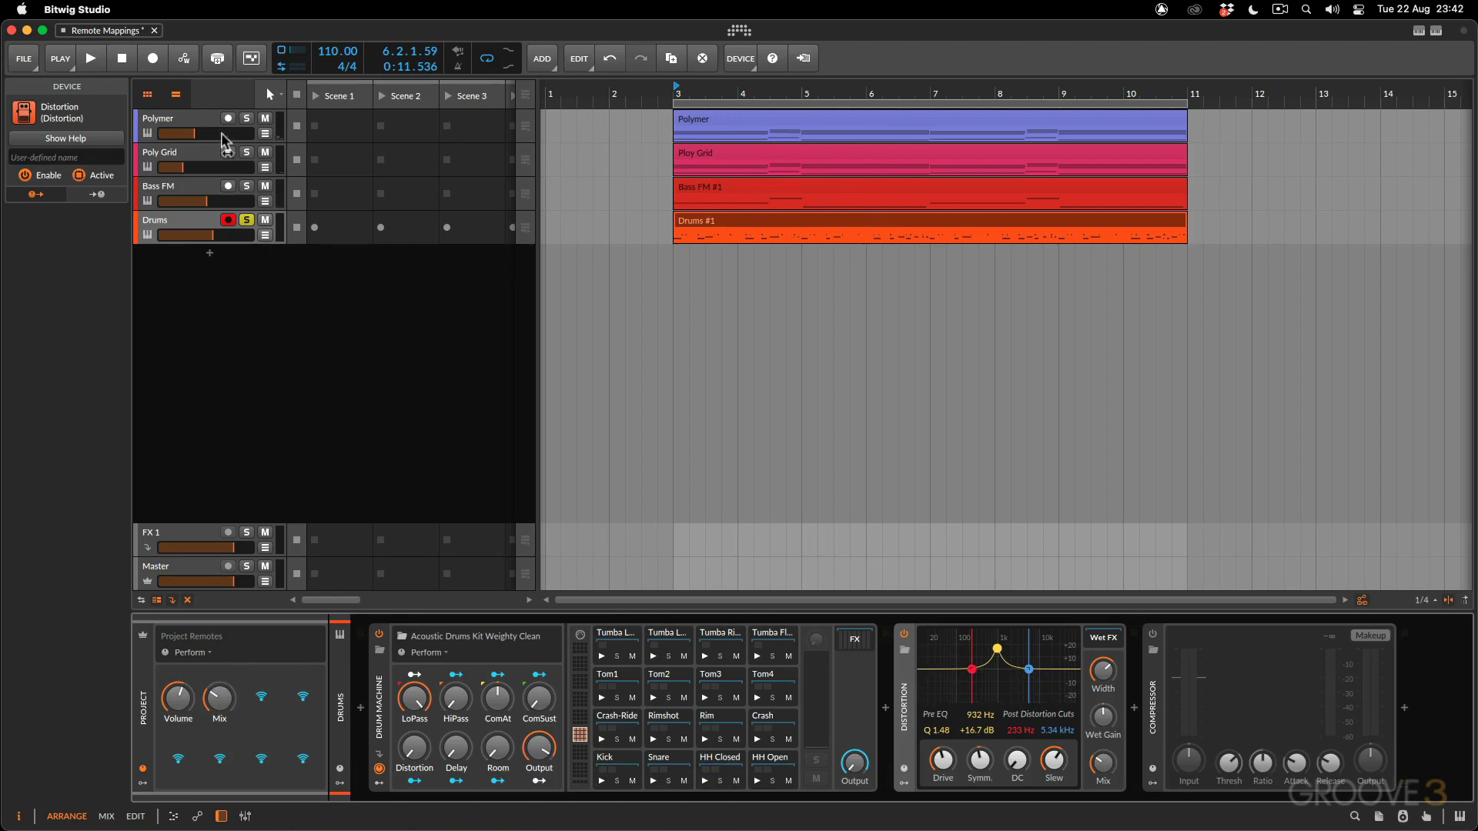
Map the third project remote slot to the filter cutoff of the Polymer track's synth.
left_click(192, 123)
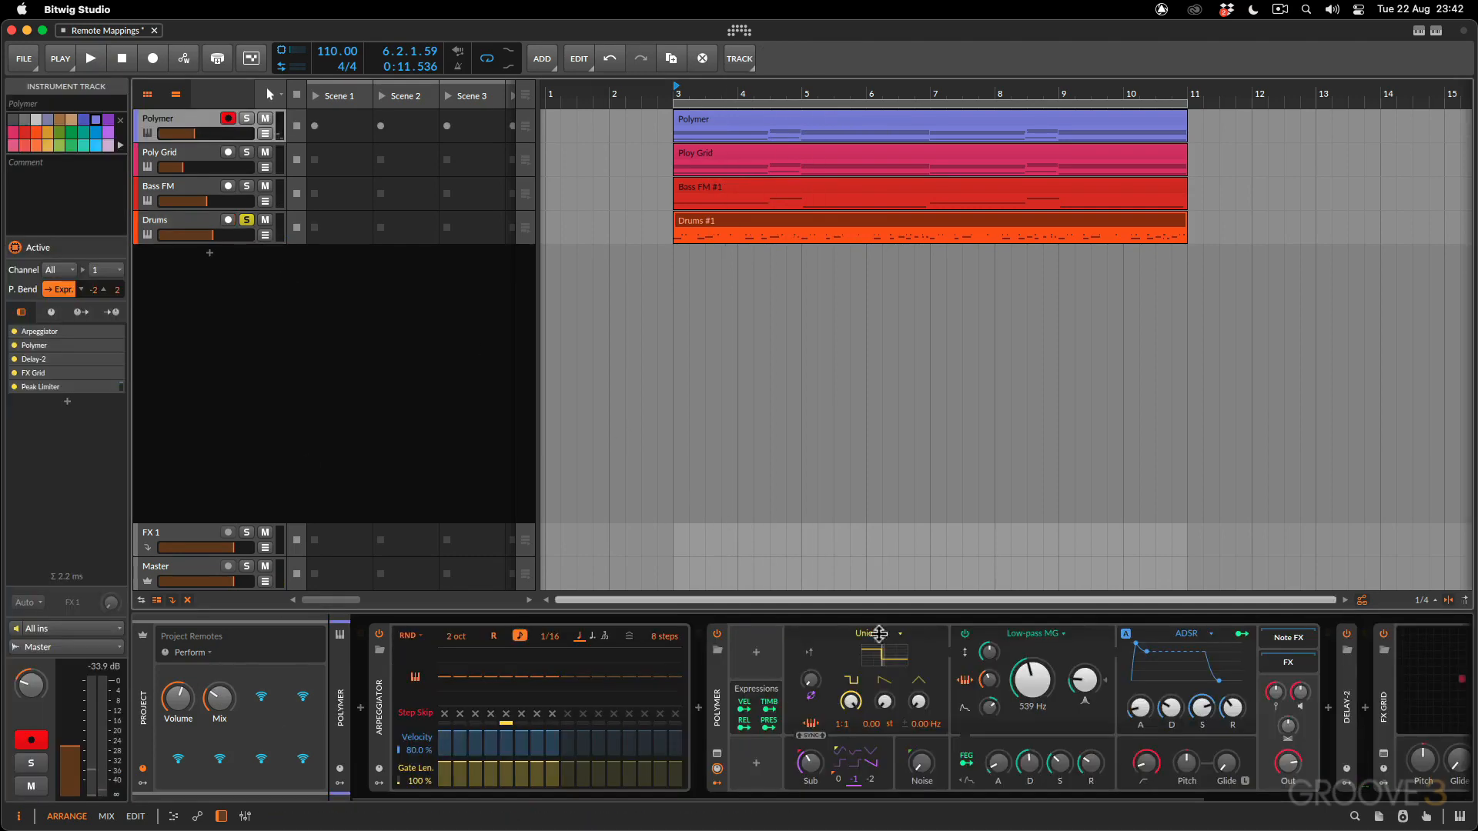
left_click(262, 702)
left_click(1040, 689)
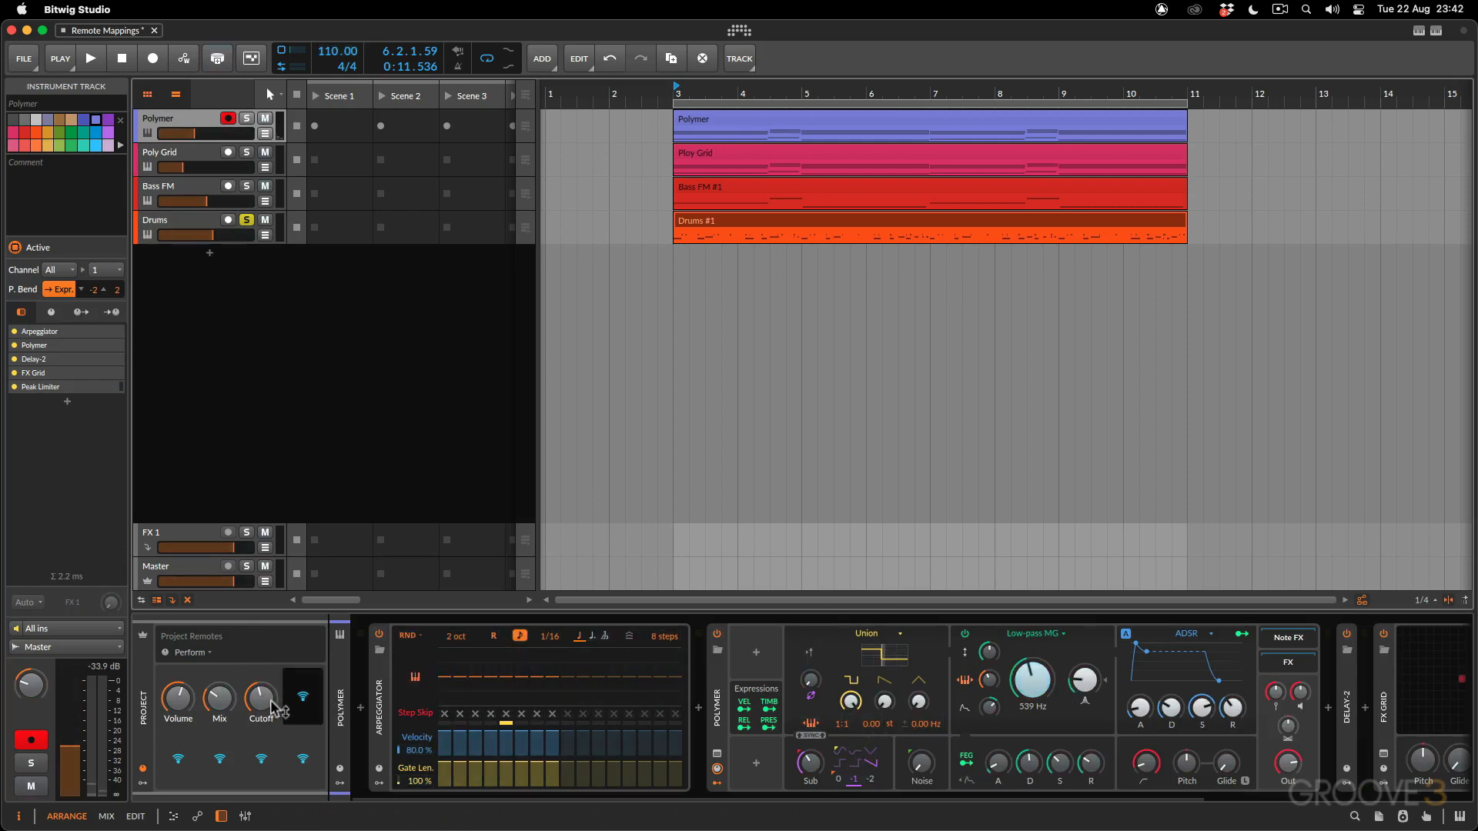
Solo the Polymer track and adjust its filter with the Cutoff project remote during playback.
left_click(246, 118)
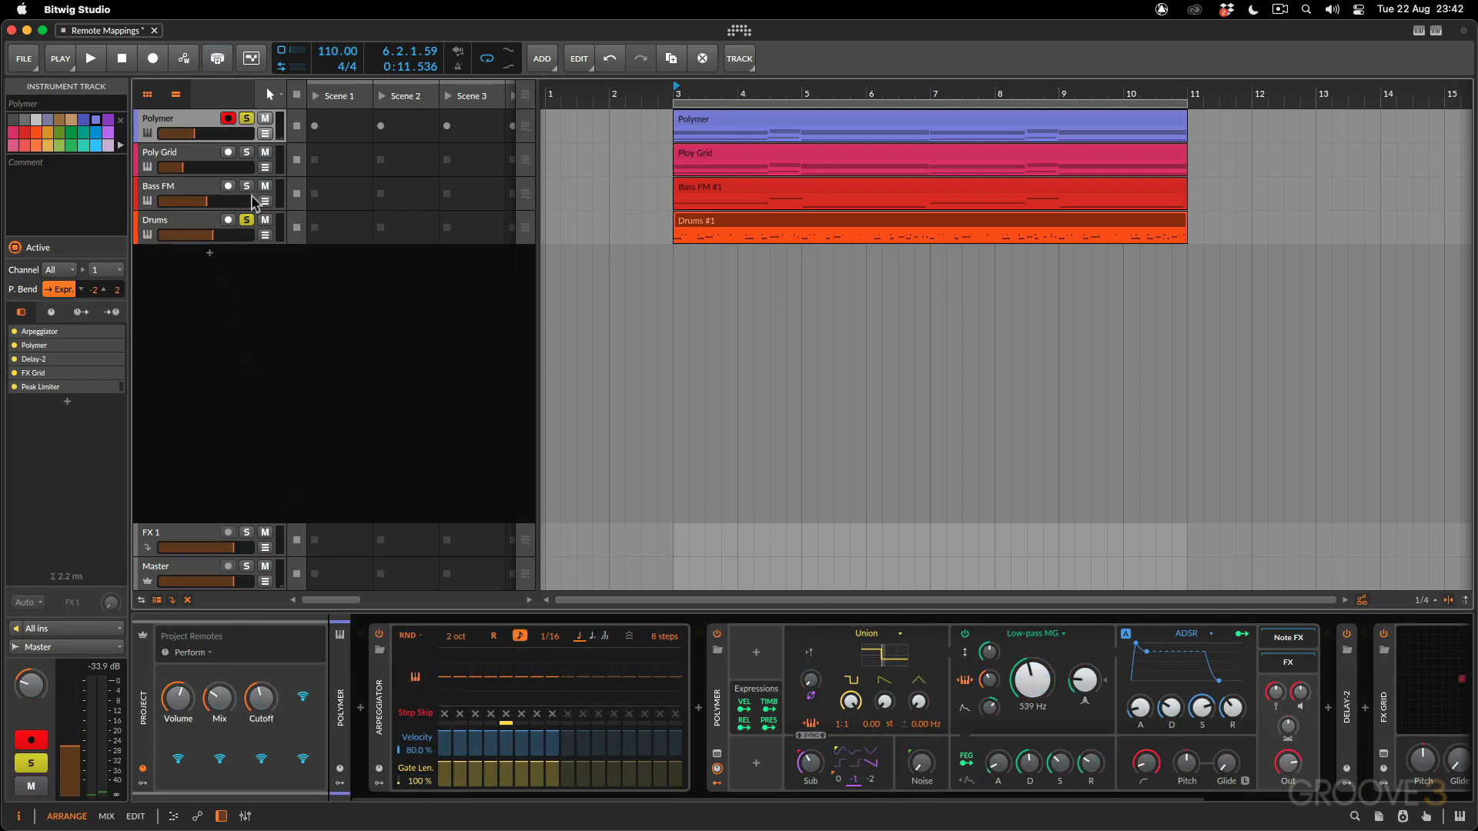
key("space")
mouse_move(270, 704)
left_mouse_down()
mouse_move(270, 646)
mouse_move(269, 719)
mouse_move(269, 699)
left_mouse_up()
key("space")
Solo the Poly Grid track and map the fourth project remote slot to its Note Rate track remote.
left_click(246, 158)
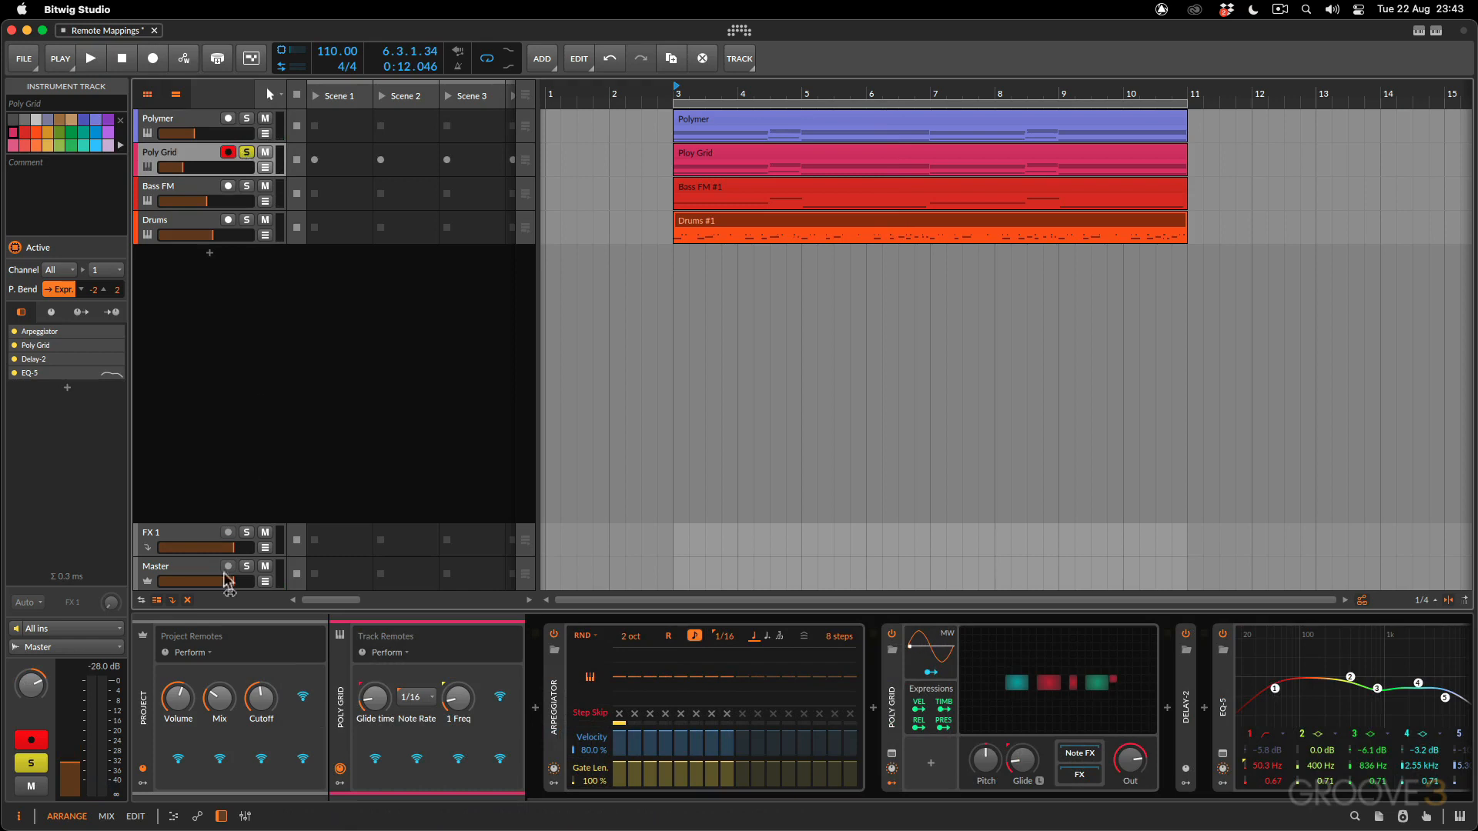
left_click(303, 697)
left_click(416, 697)
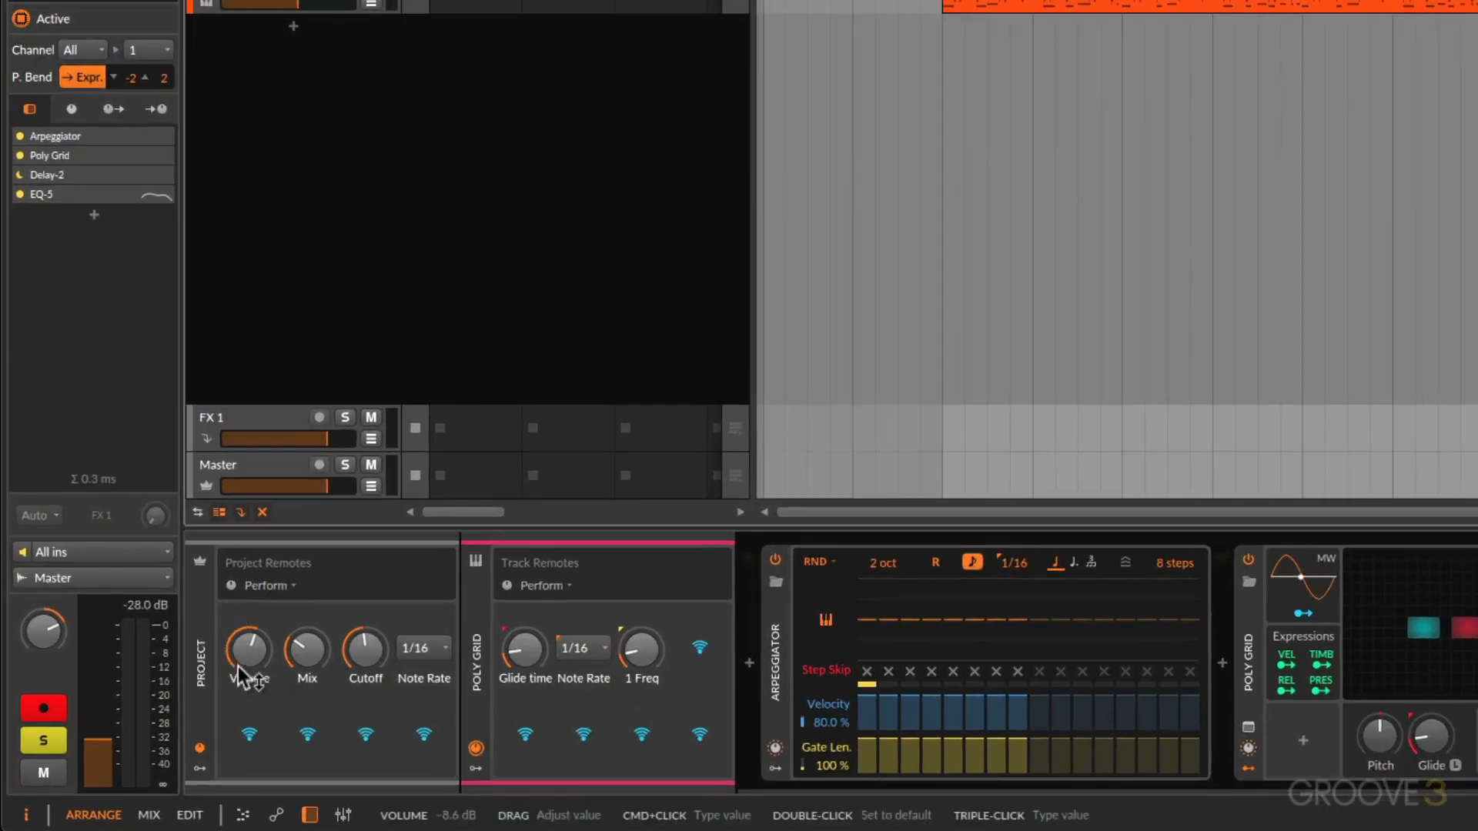
Lower the drum volume remote slightly and rename the first two project remotes as DRUM VOL and DRUM MIX.
left_click_drag(244, 663, 249, 639)
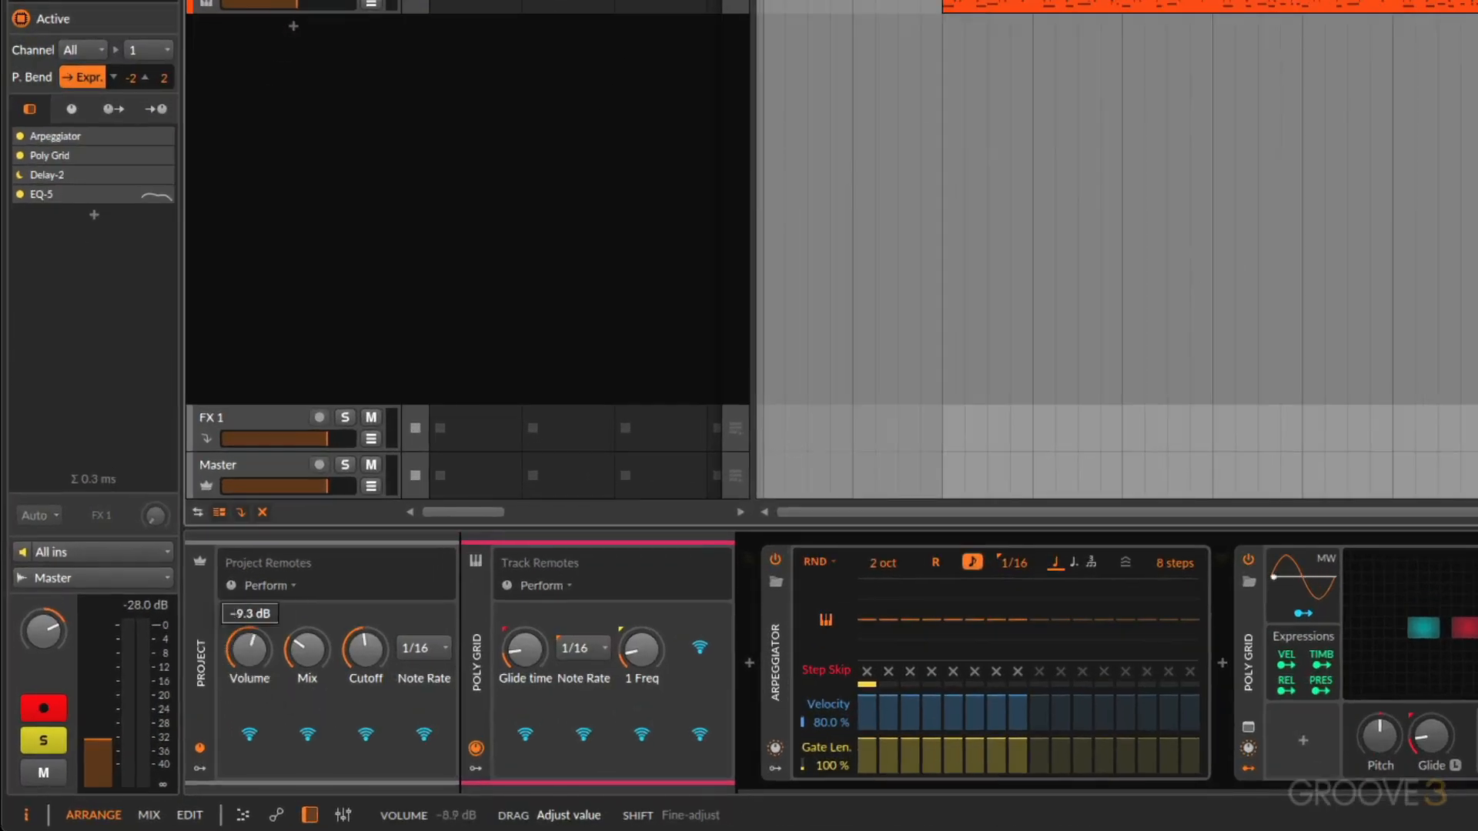
double_click(254, 677)
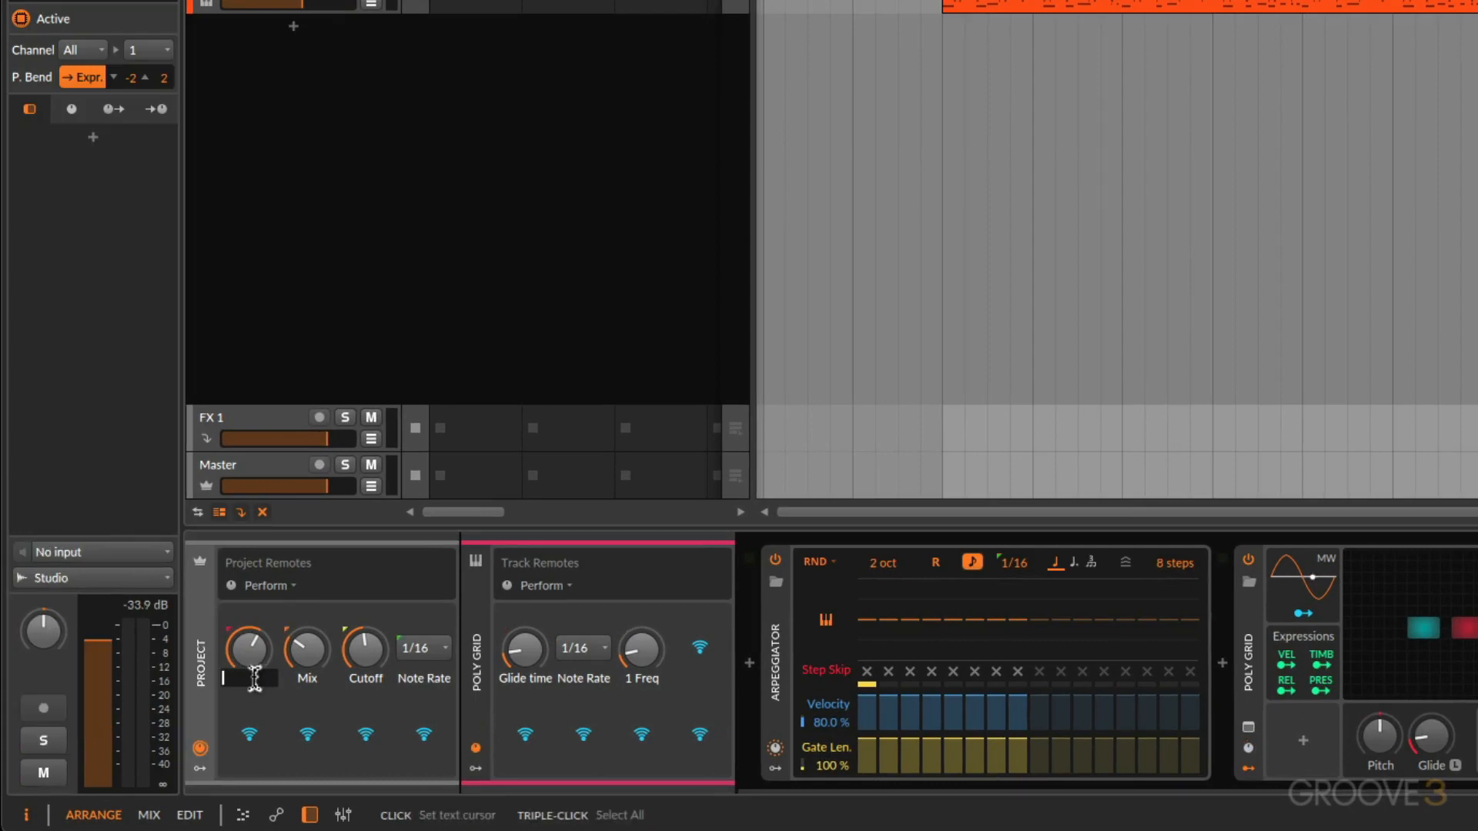
type("DRUM VOL")
key("Return")
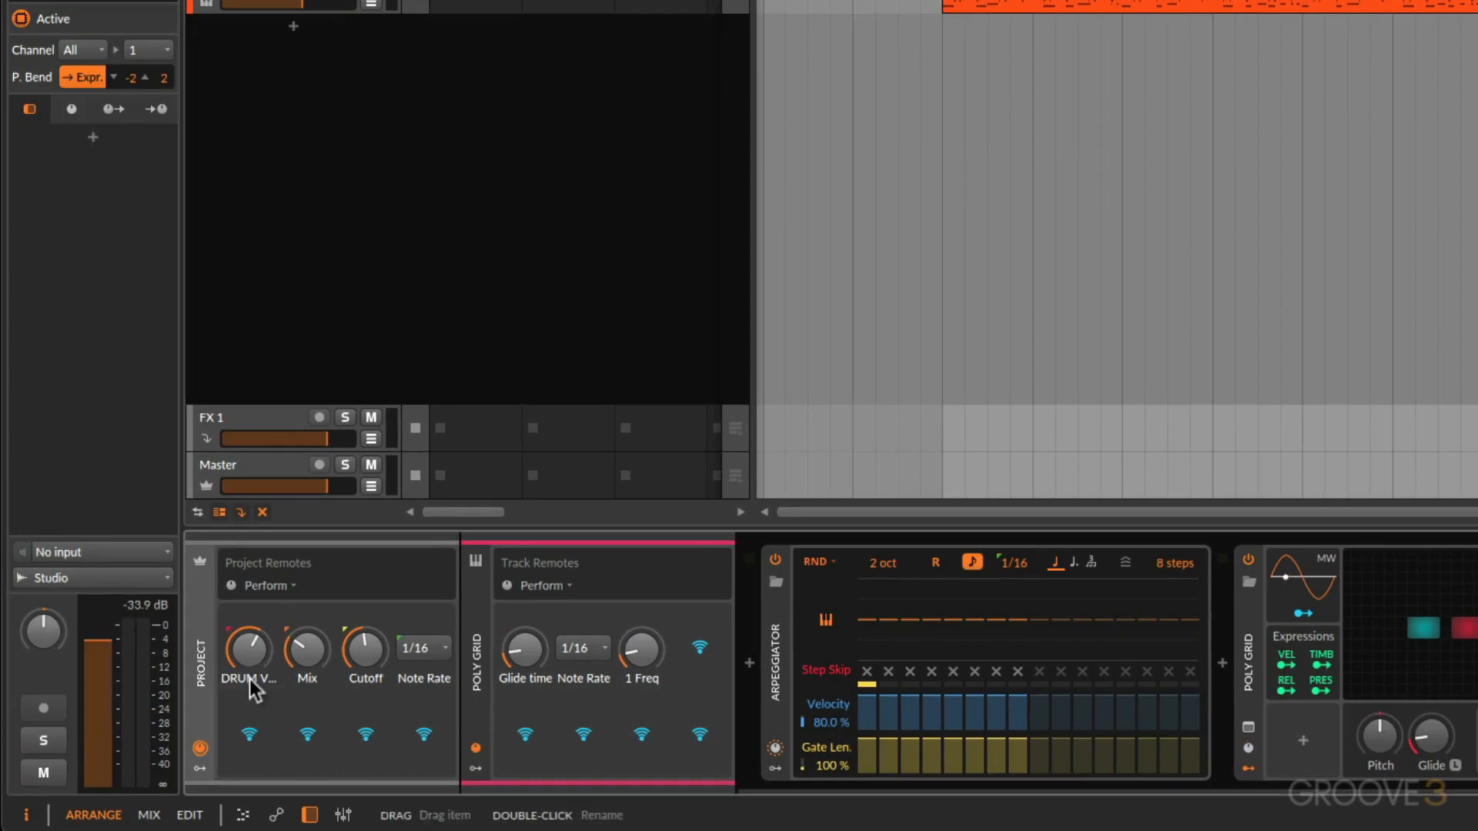
double_click(314, 681)
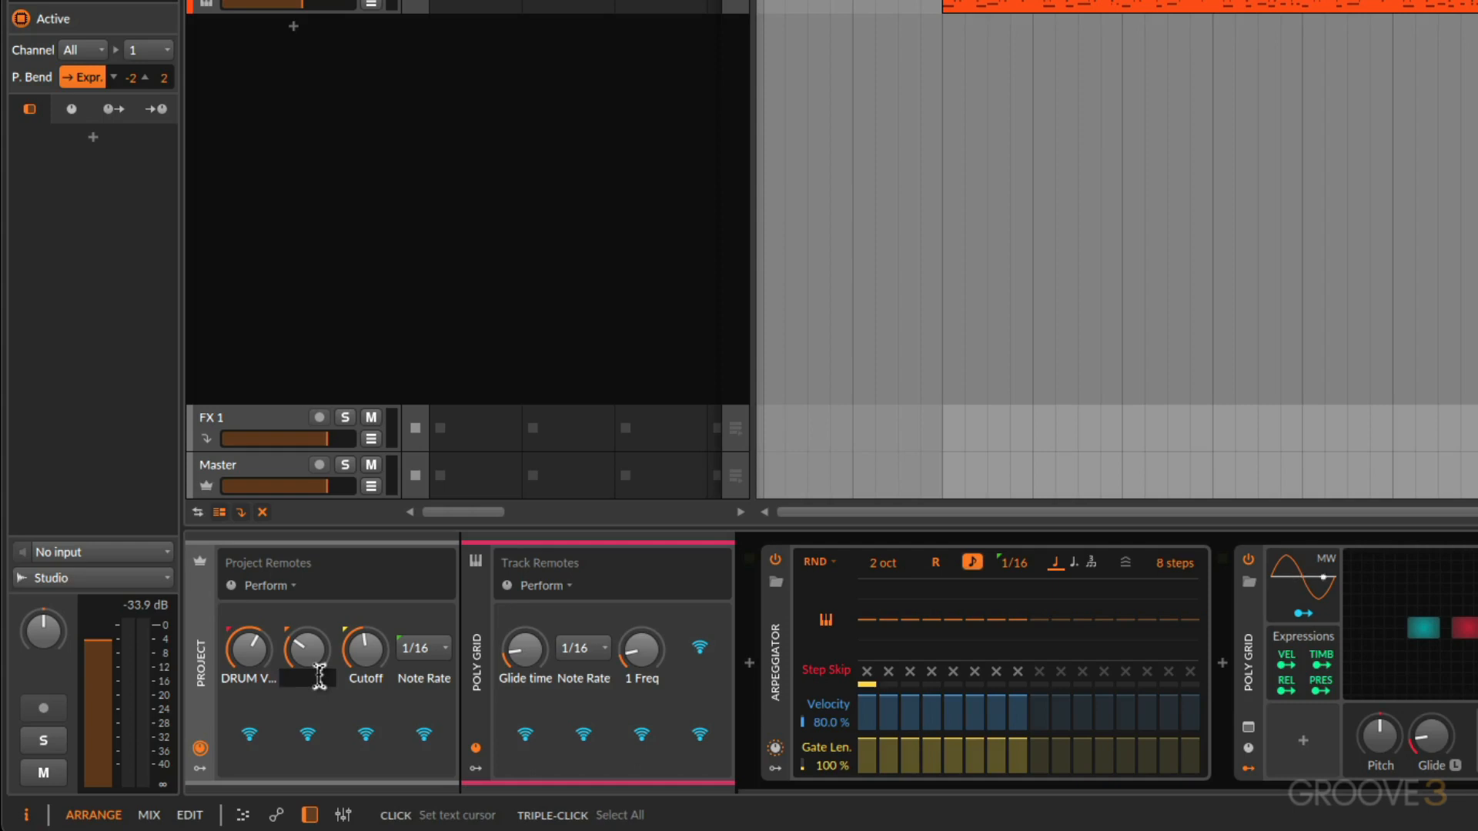
type("DRUM MIX")
key("Return")
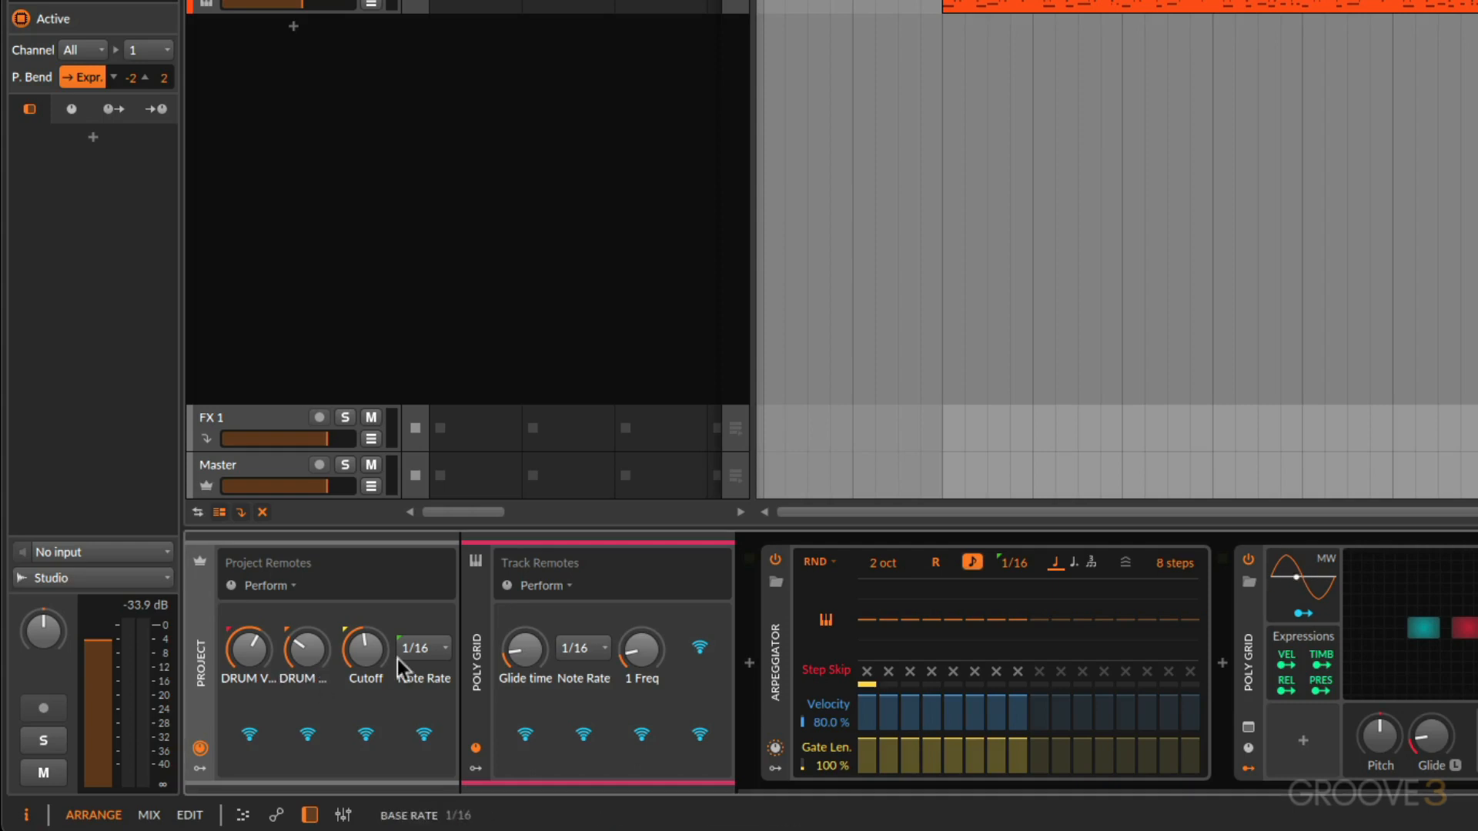
Rename the Cutoff project remote as POLYMER CUT and the Note Rate project remote as POLYGRID RATE.
double_click(355, 678)
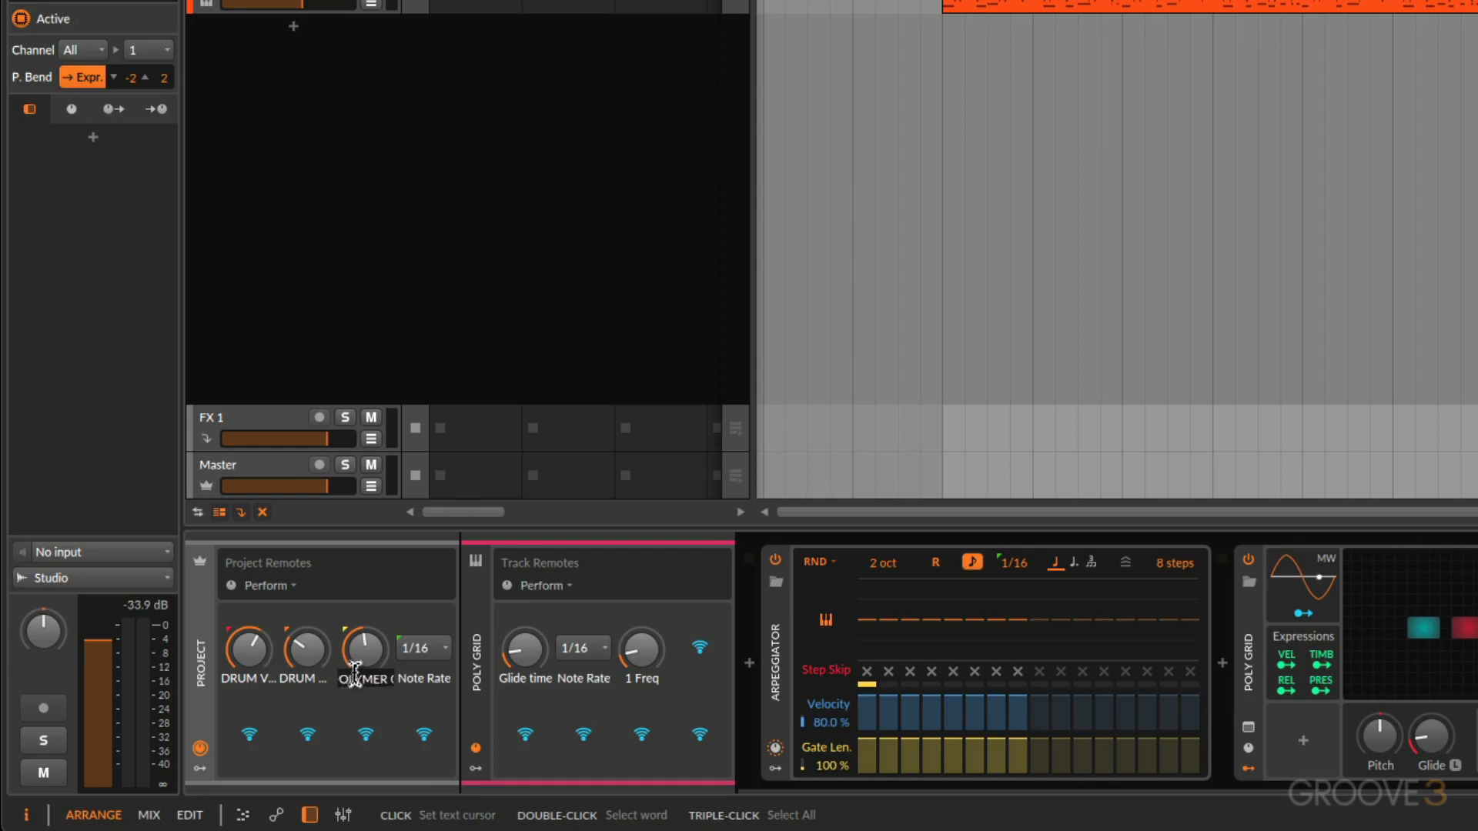
type("POLYMER CUT")
key("Return")
double_click(421, 680)
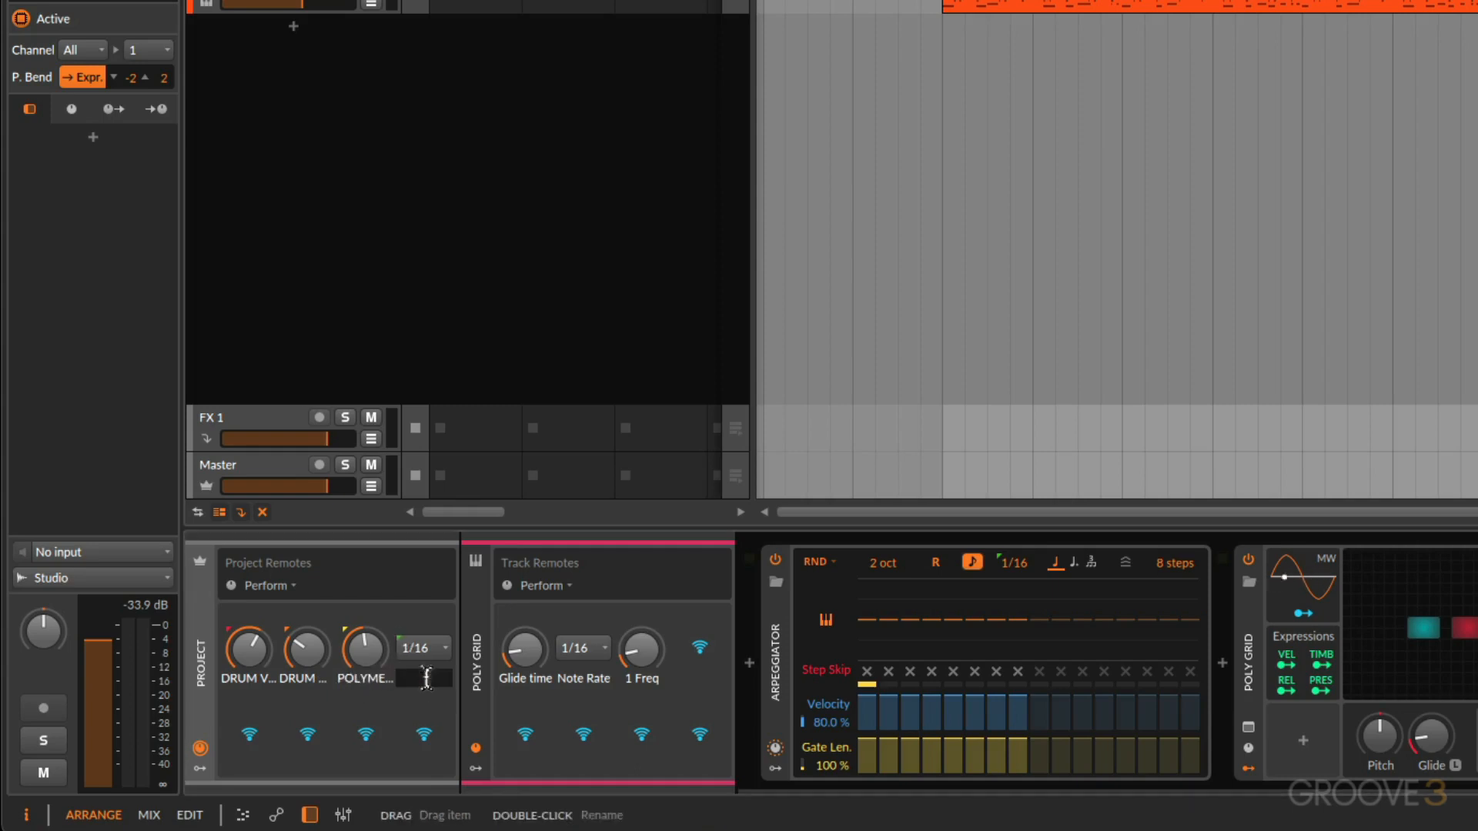
type("POLY")
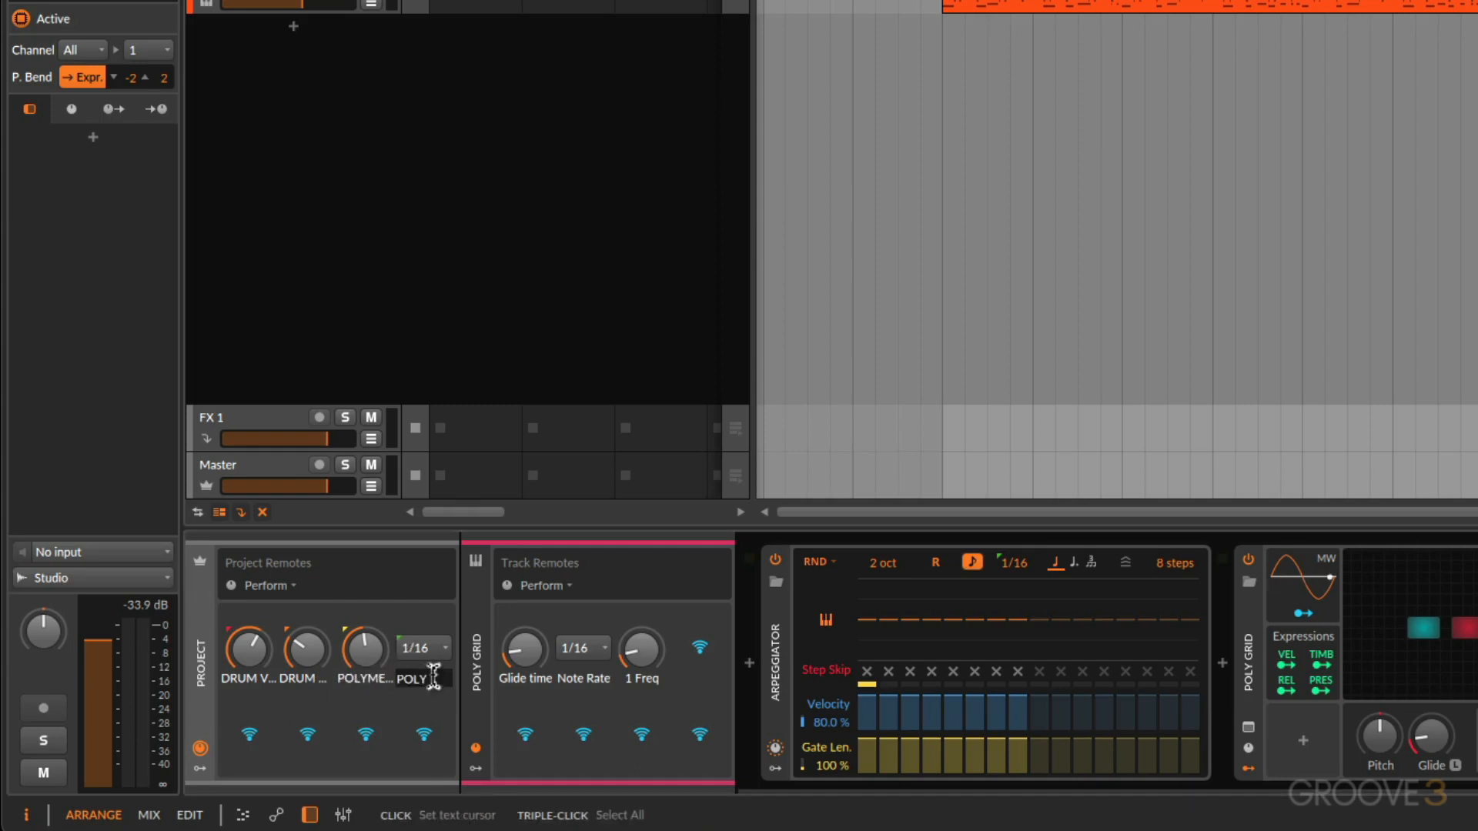
type("GRID RATE")
key("Return")
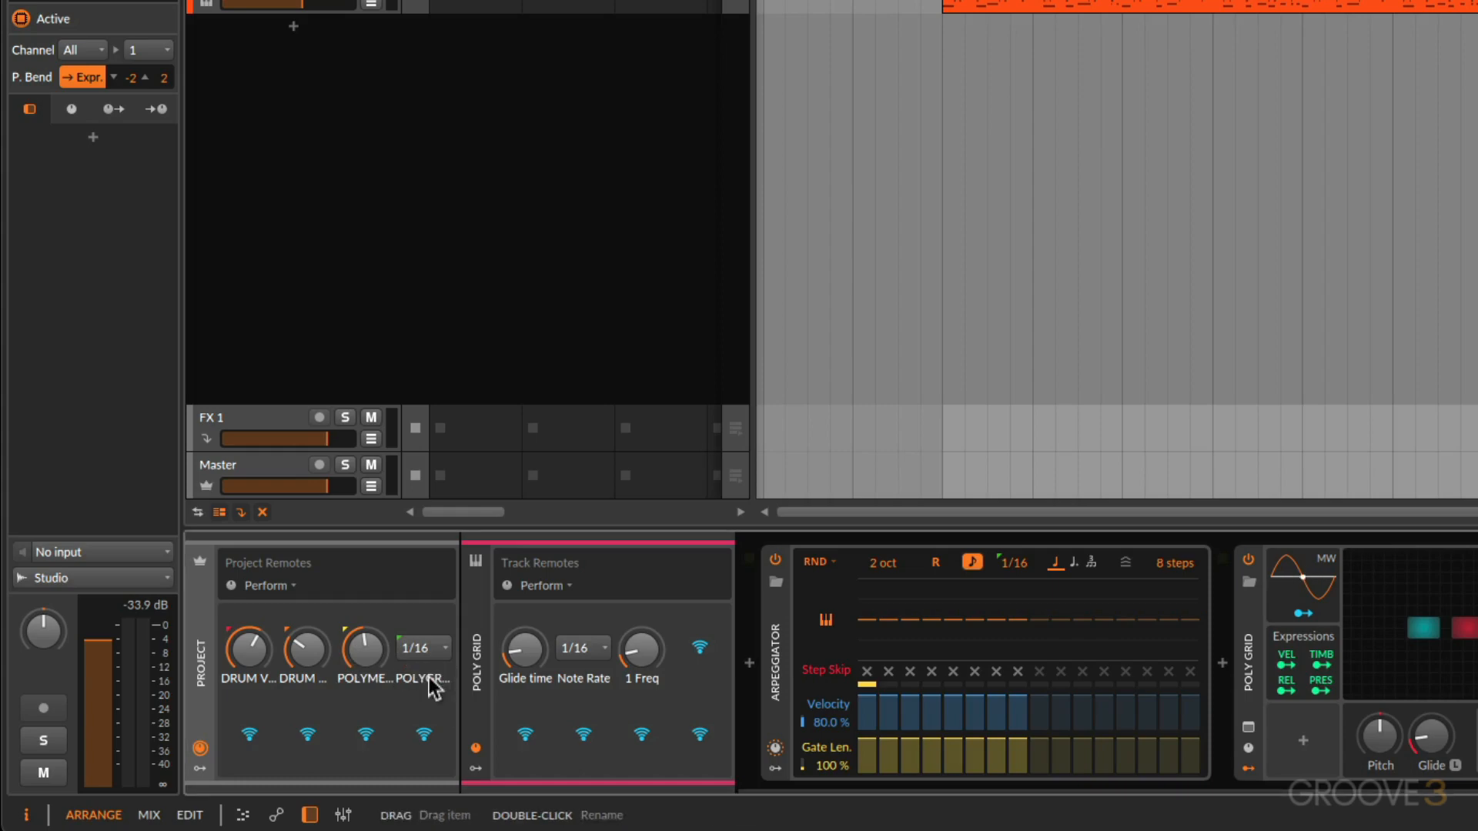
Start playback and set the Poly Grid rate project remote to 1/8.
key("space")
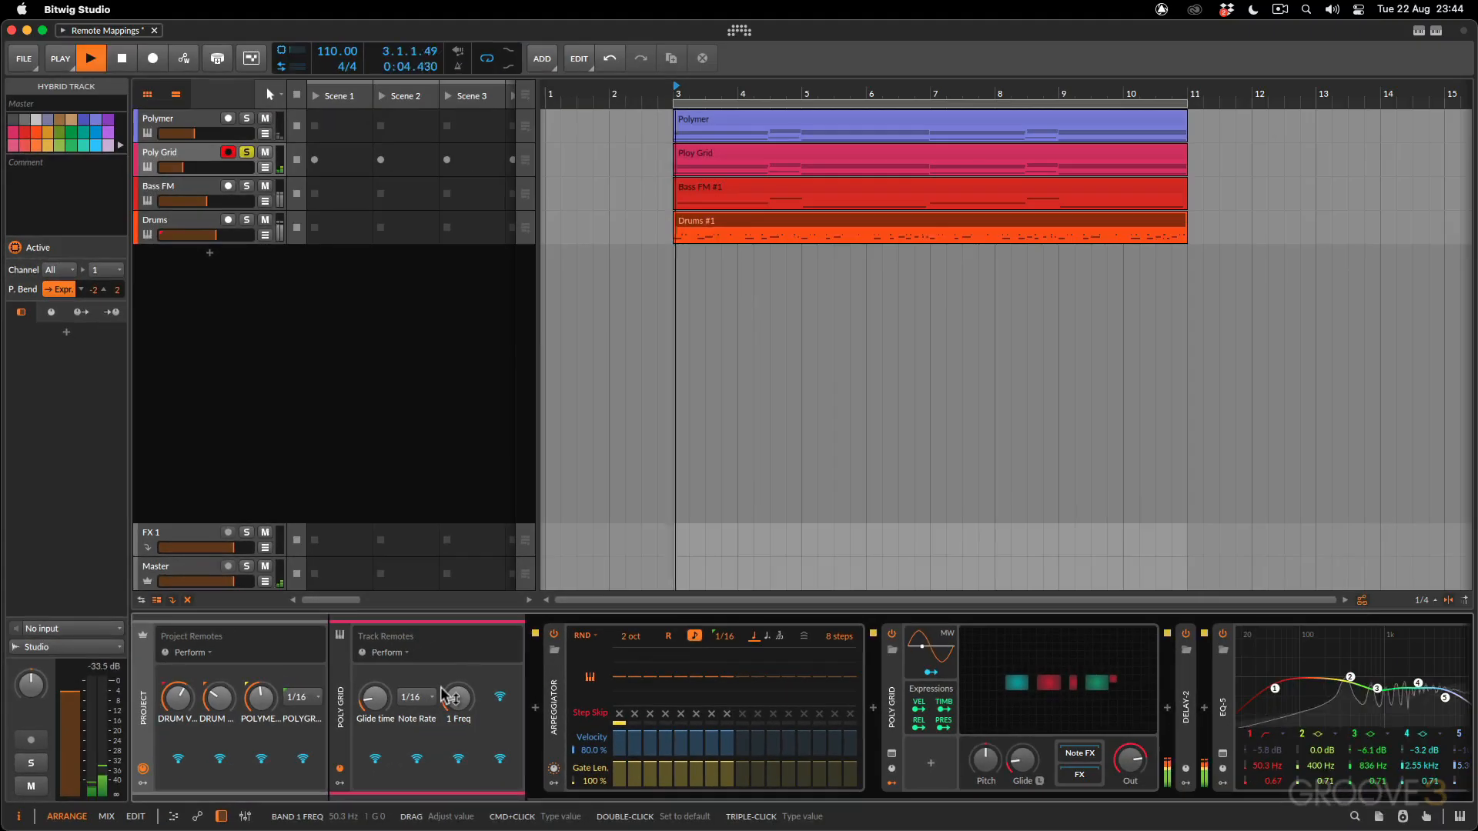
left_click(309, 698)
left_click(330, 772)
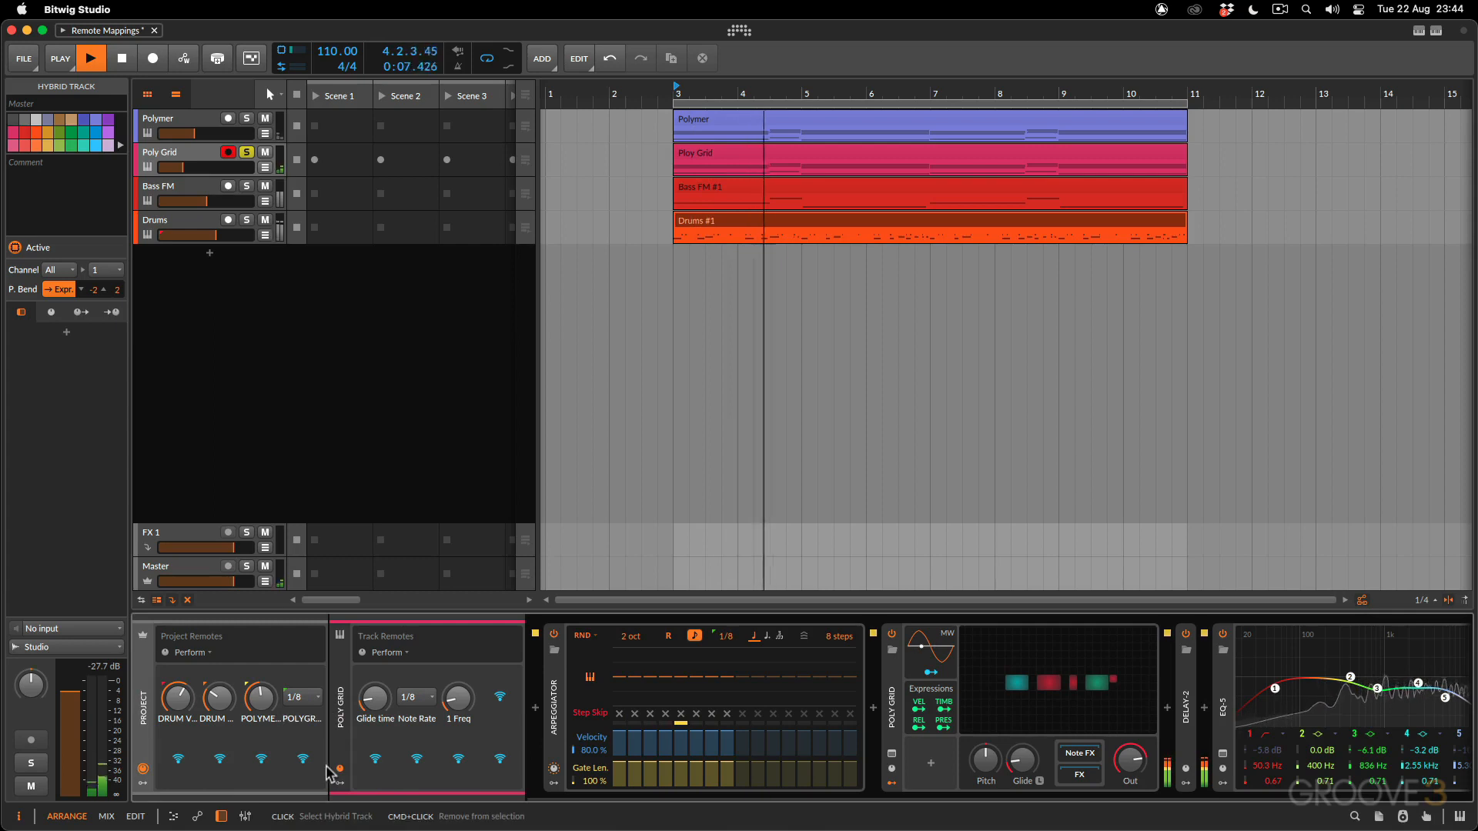
Solo the Polymer and Drums tracks as well and lower the Polymer cutoff project remote during playback.
left_click(247, 118)
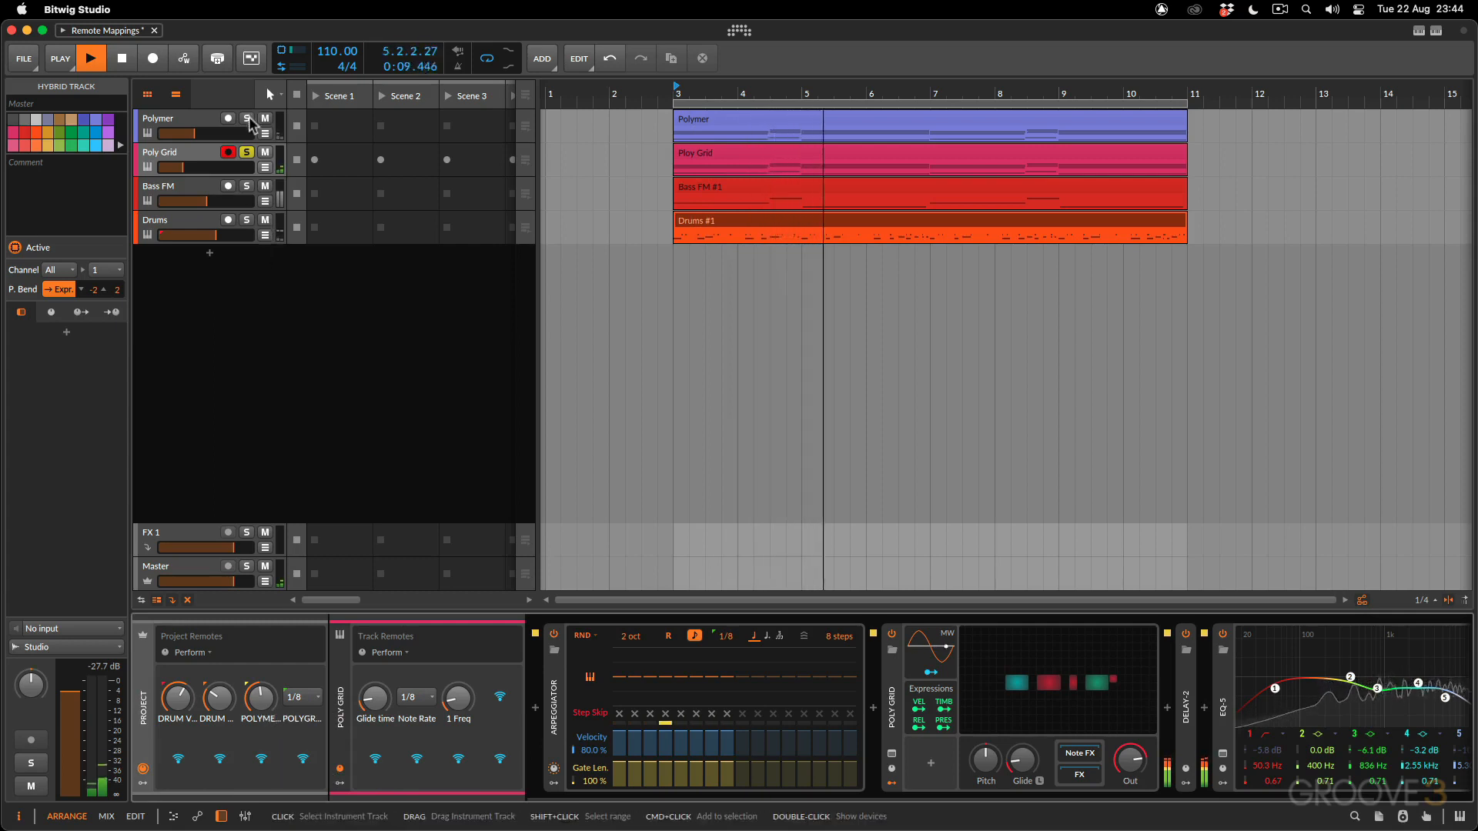
left_click_drag(261, 698, 261, 729)
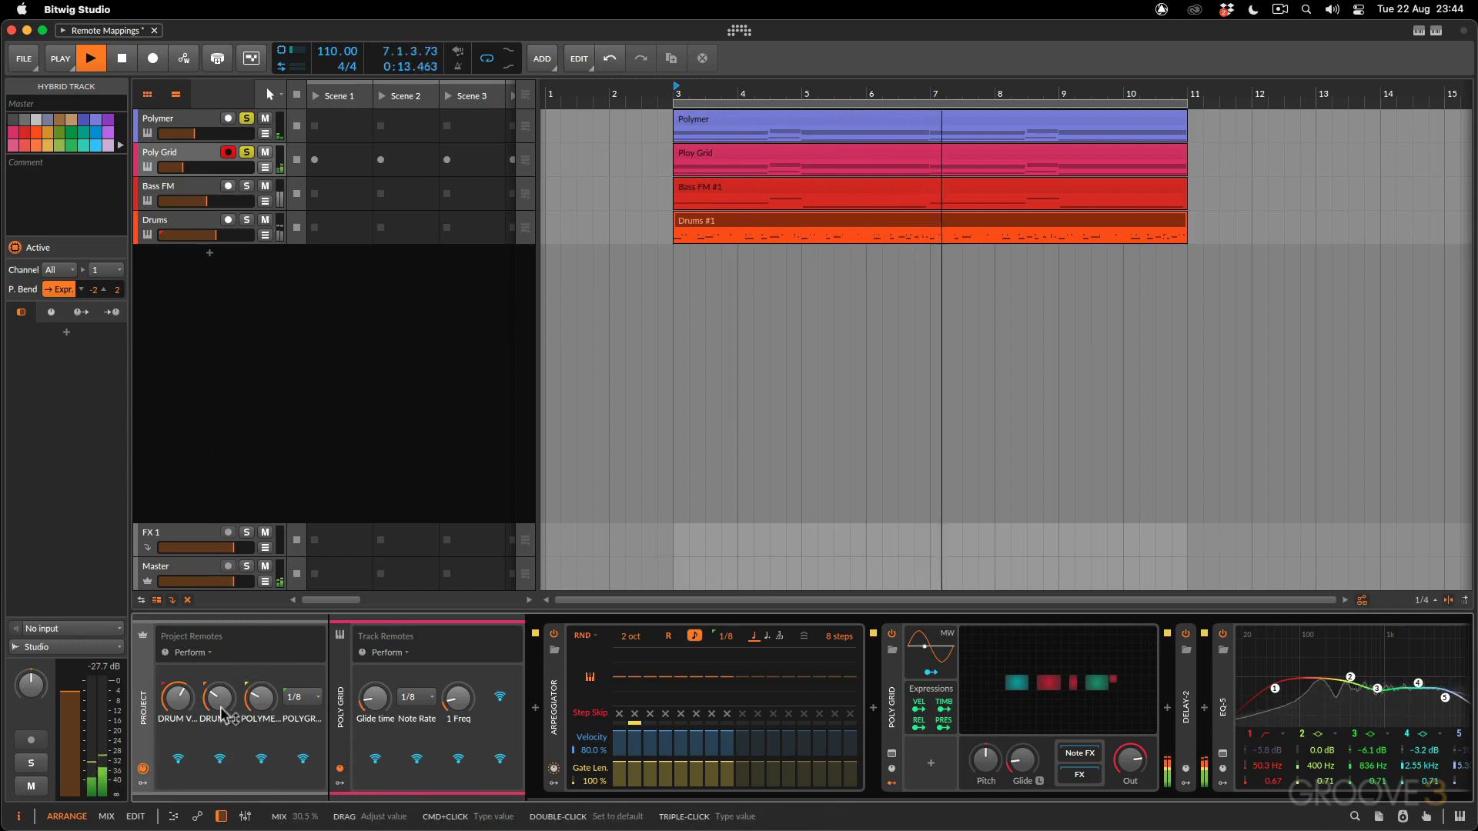
left_click(246, 222)
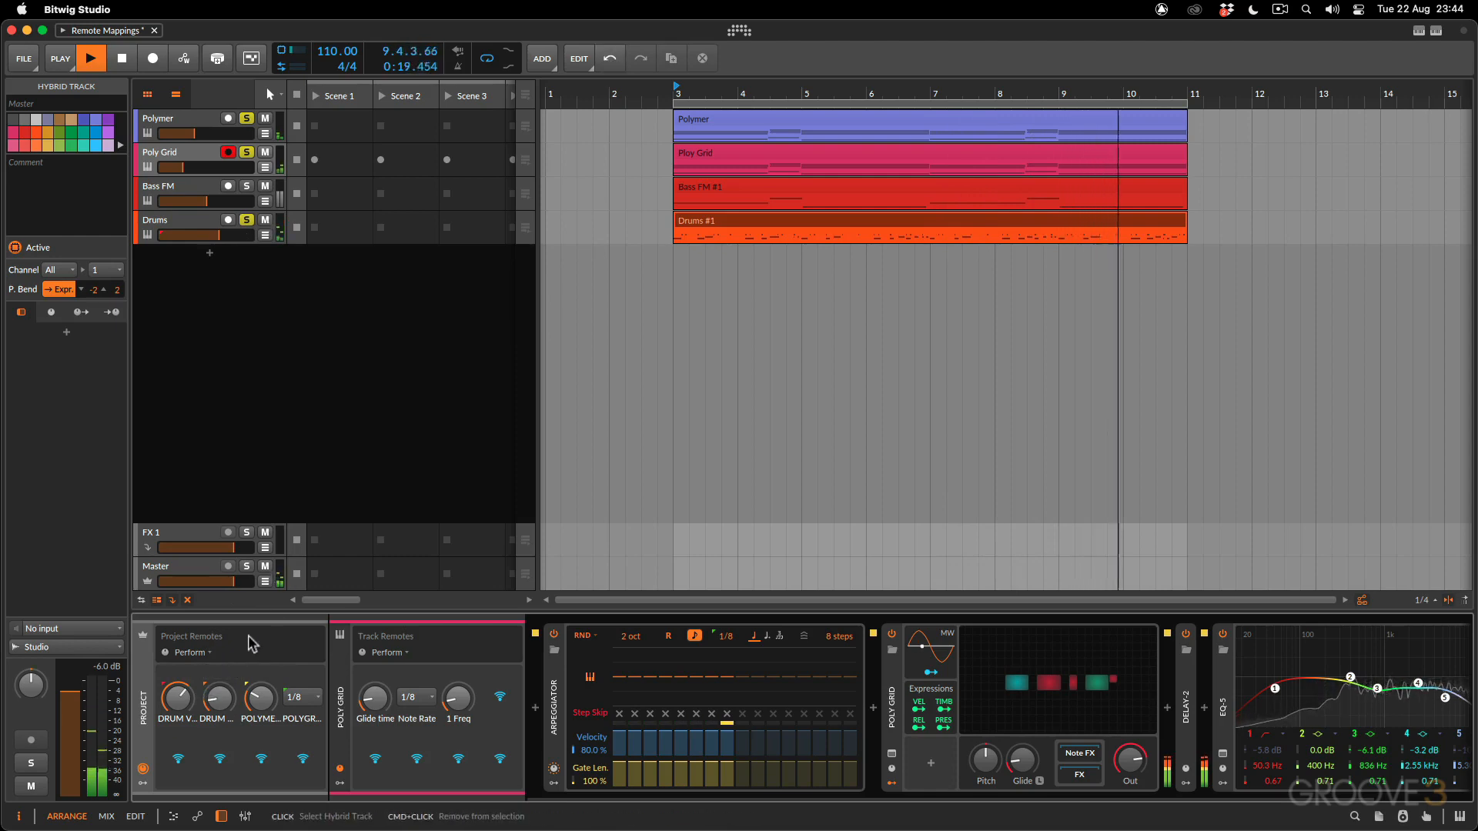
Stop playback, clear all track solos, and hide the project and track remote controls in the device chain.
key("space")
left_click(248, 222, "shift")
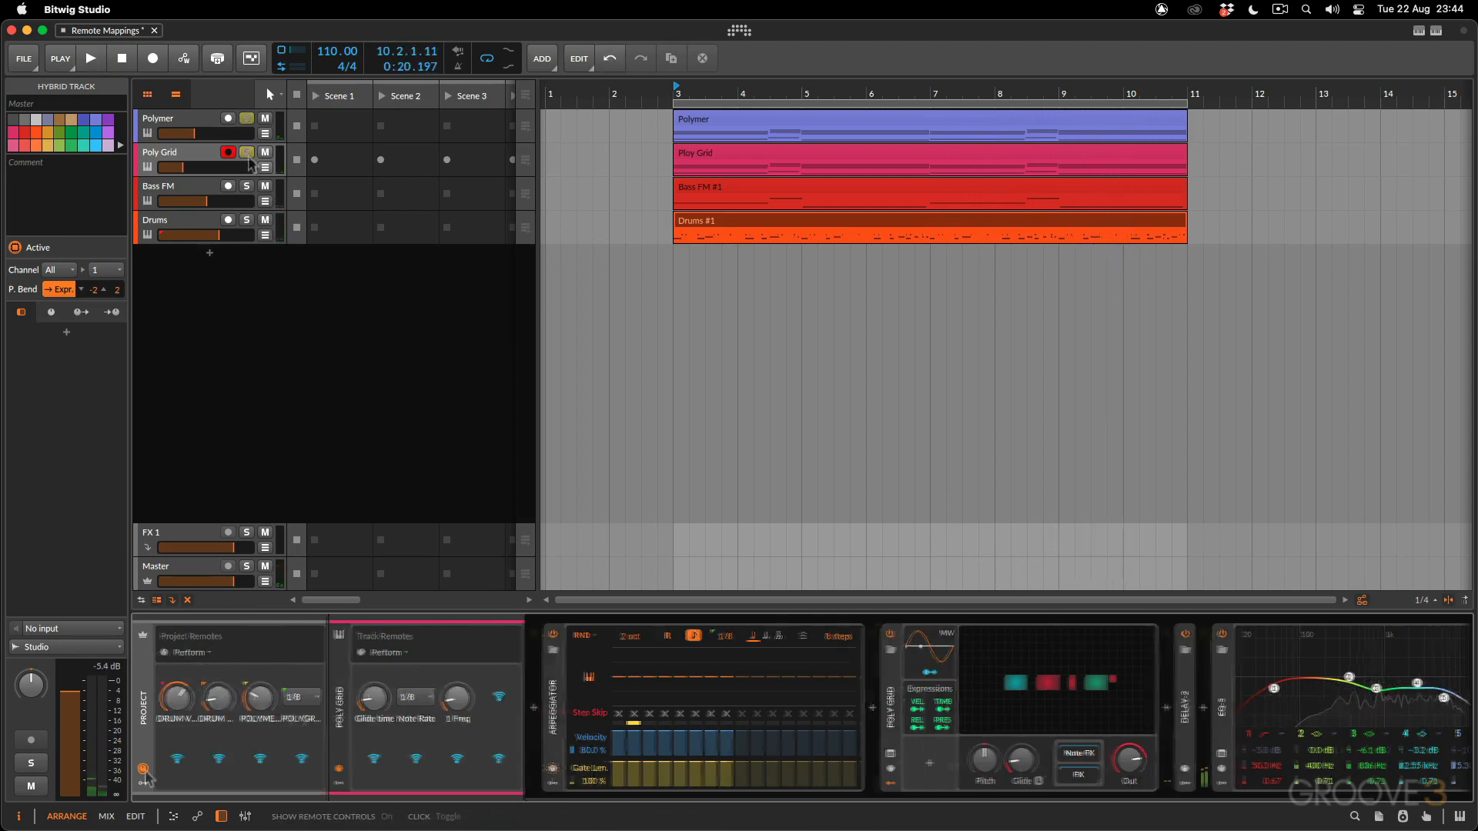
left_click(143, 769)
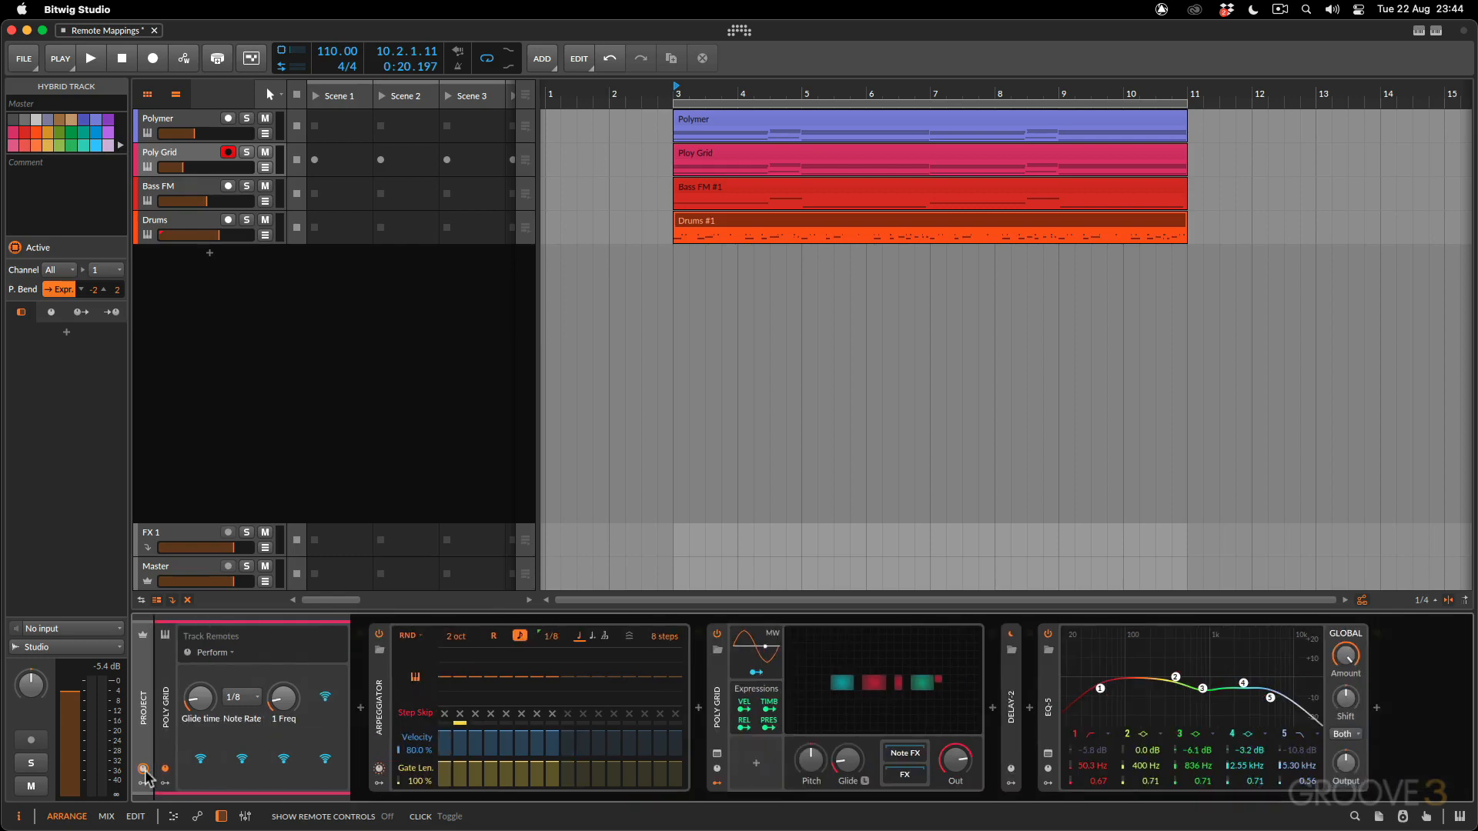
left_click(166, 770)
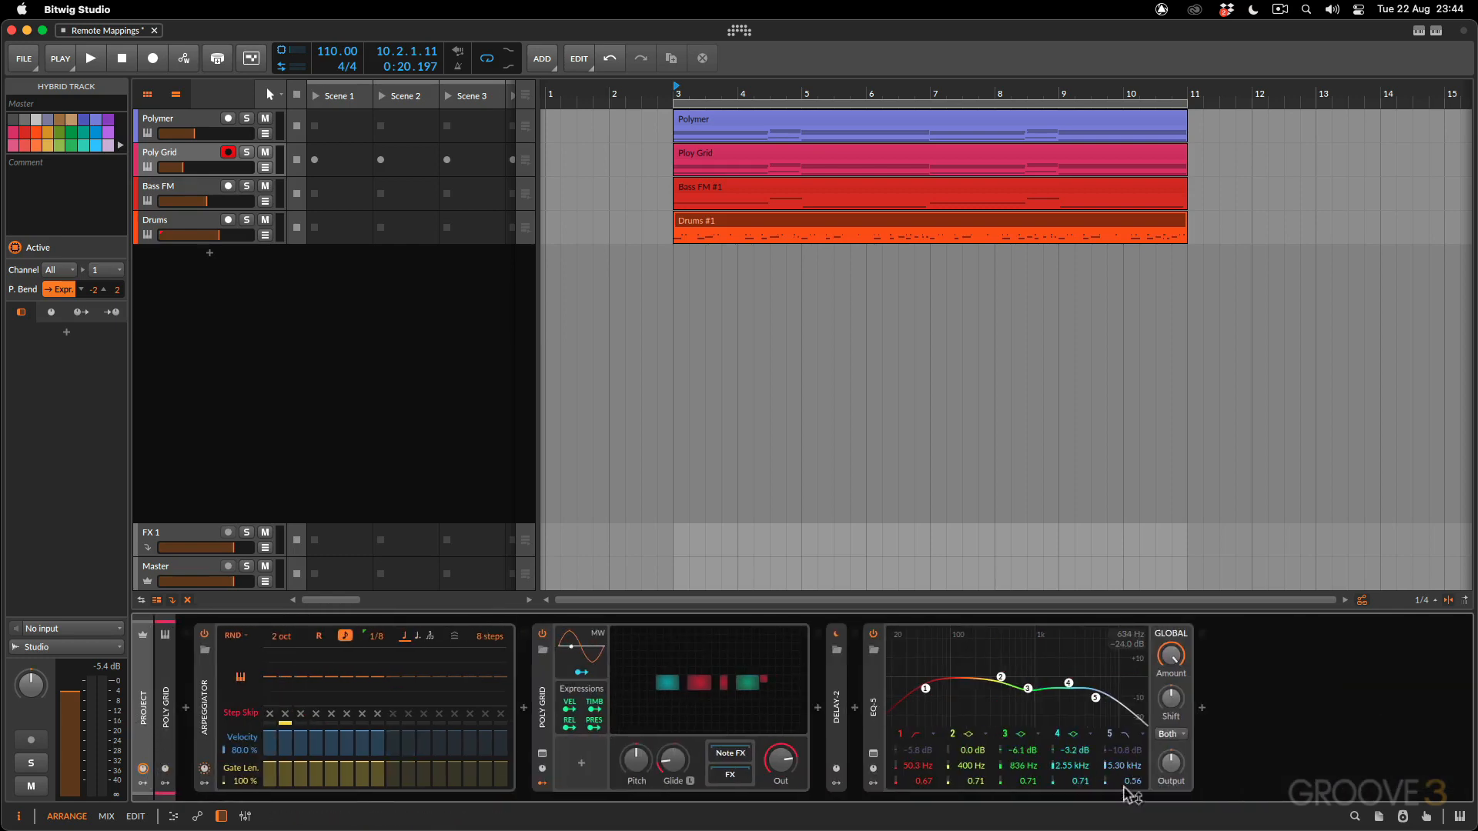
Show the Project Panel and use its remotes to set drum volume to about -17.2 dB, raise drum mix, and set Polymer cutoff to 110 Hz.
left_click(1379, 817)
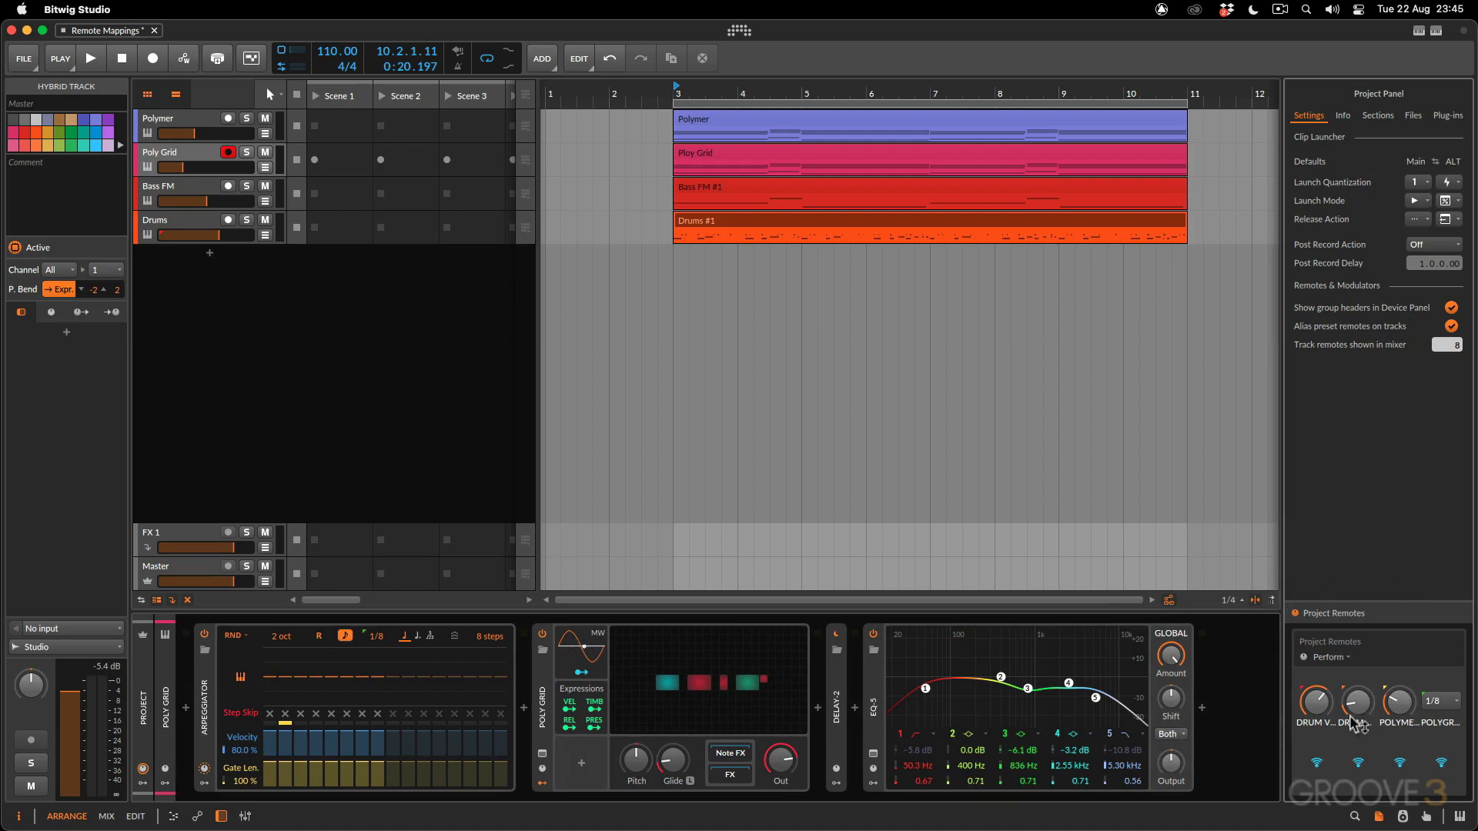
left_click(1316, 702)
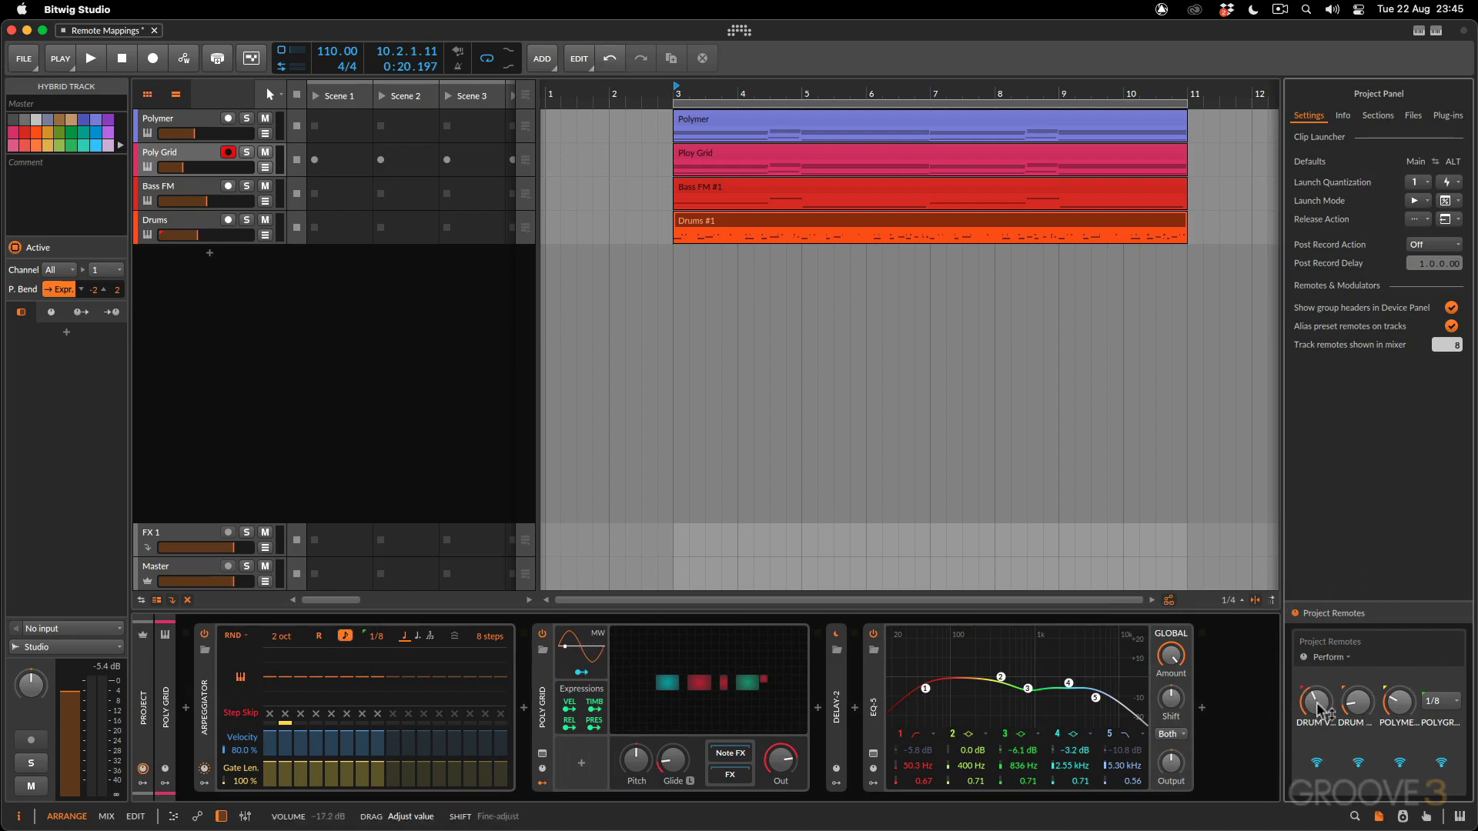
left_click_drag(1358, 702, 1397, 713)
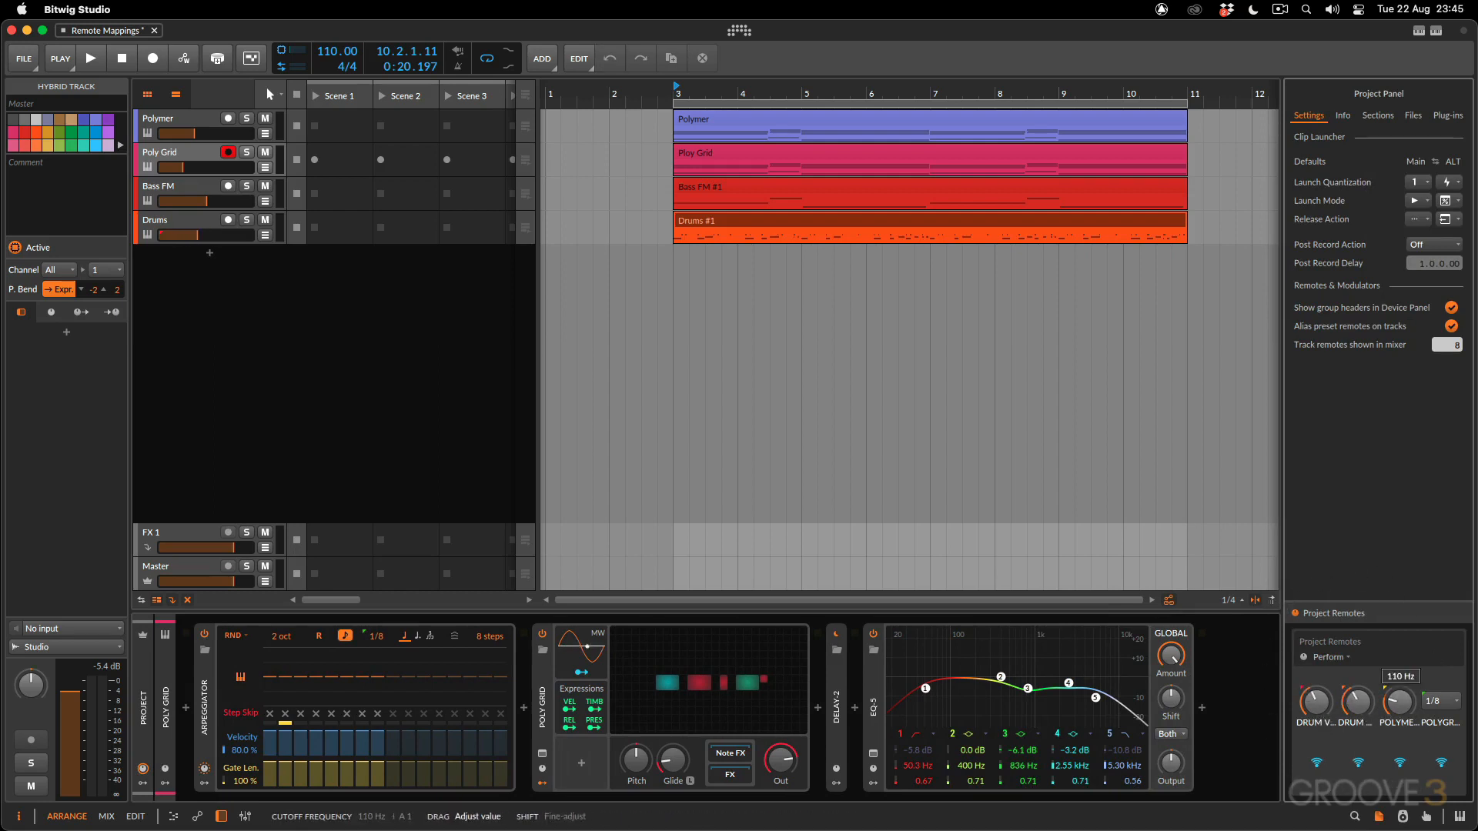
Select the Bass FM, Drums and Polymer tracks in turn to check access to the project remotes.
left_click(215, 191)
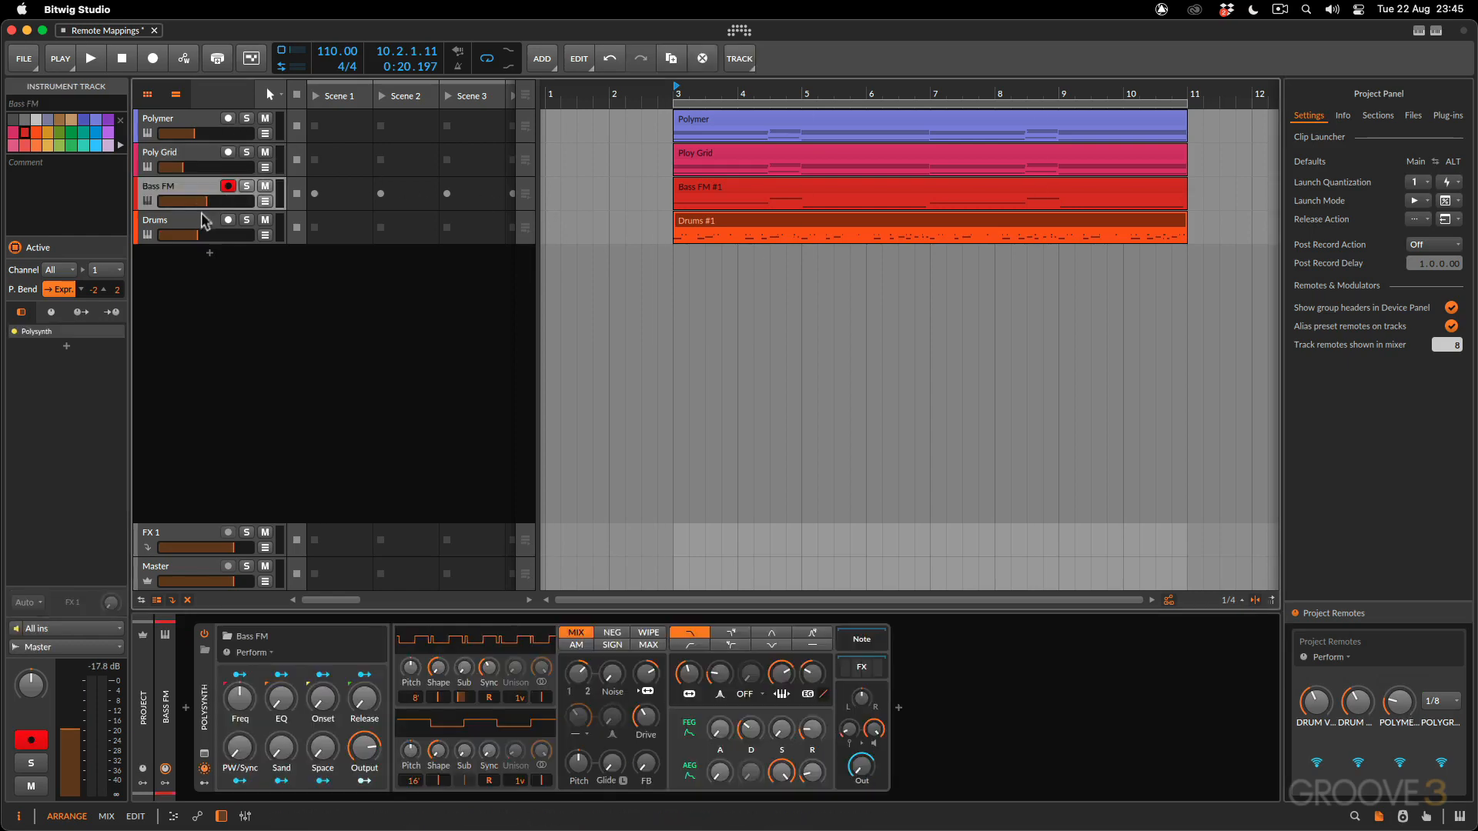
left_click(205, 222)
left_click(207, 124)
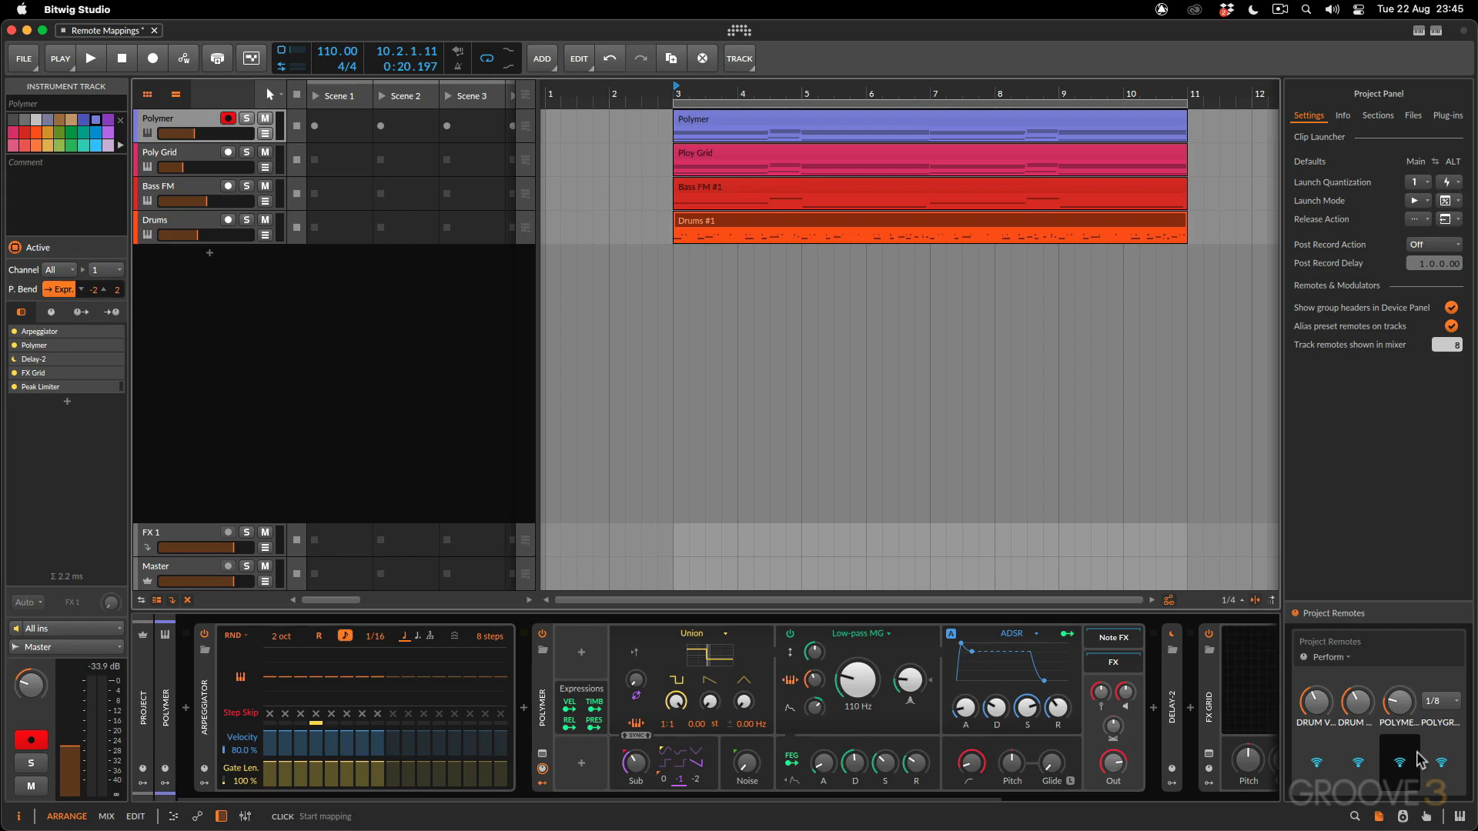
Show the project's modulator slots and remote controls in the device chain, and select the project level.
left_click(149, 715)
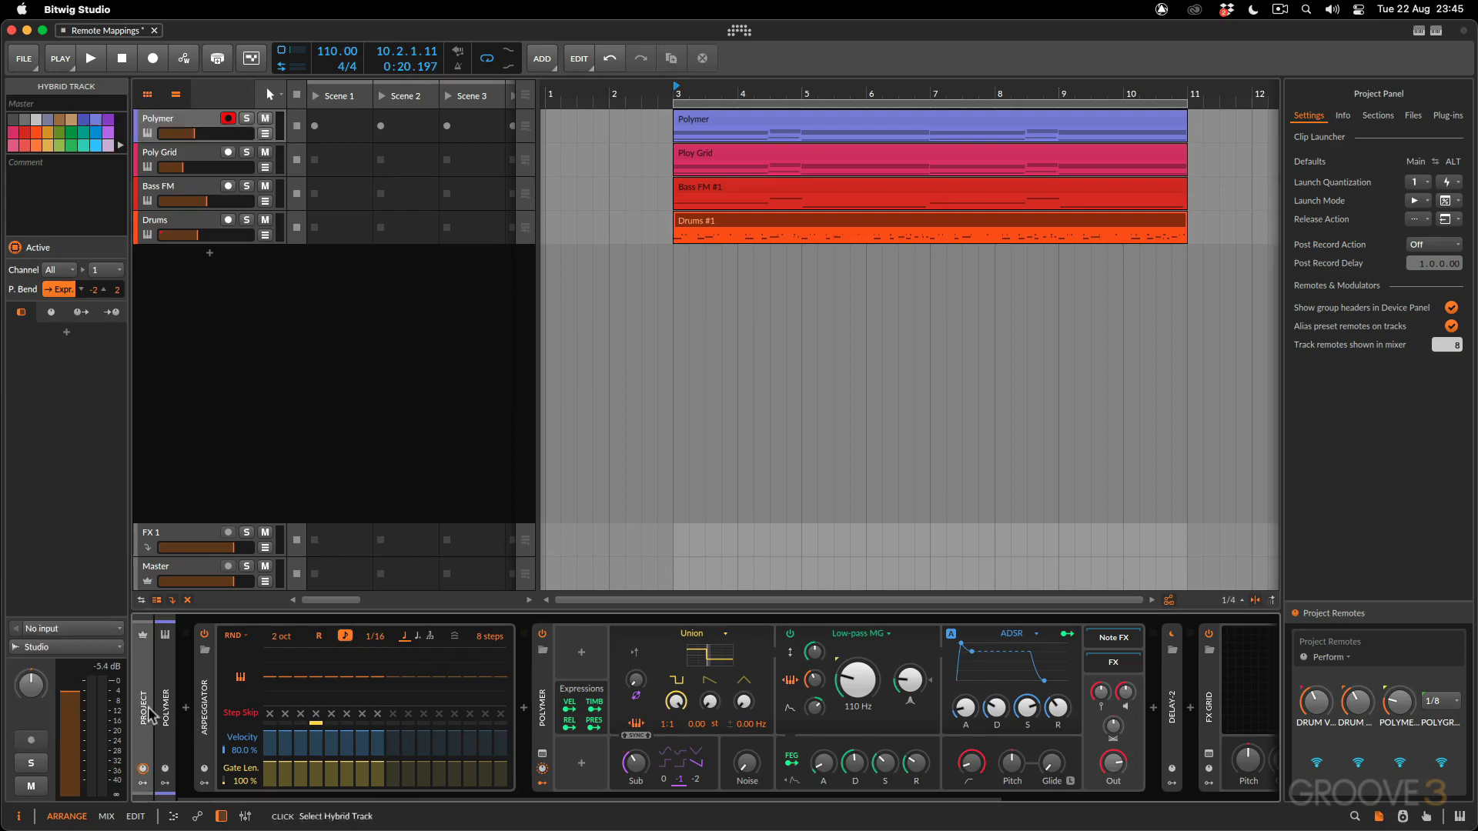
left_click(143, 784)
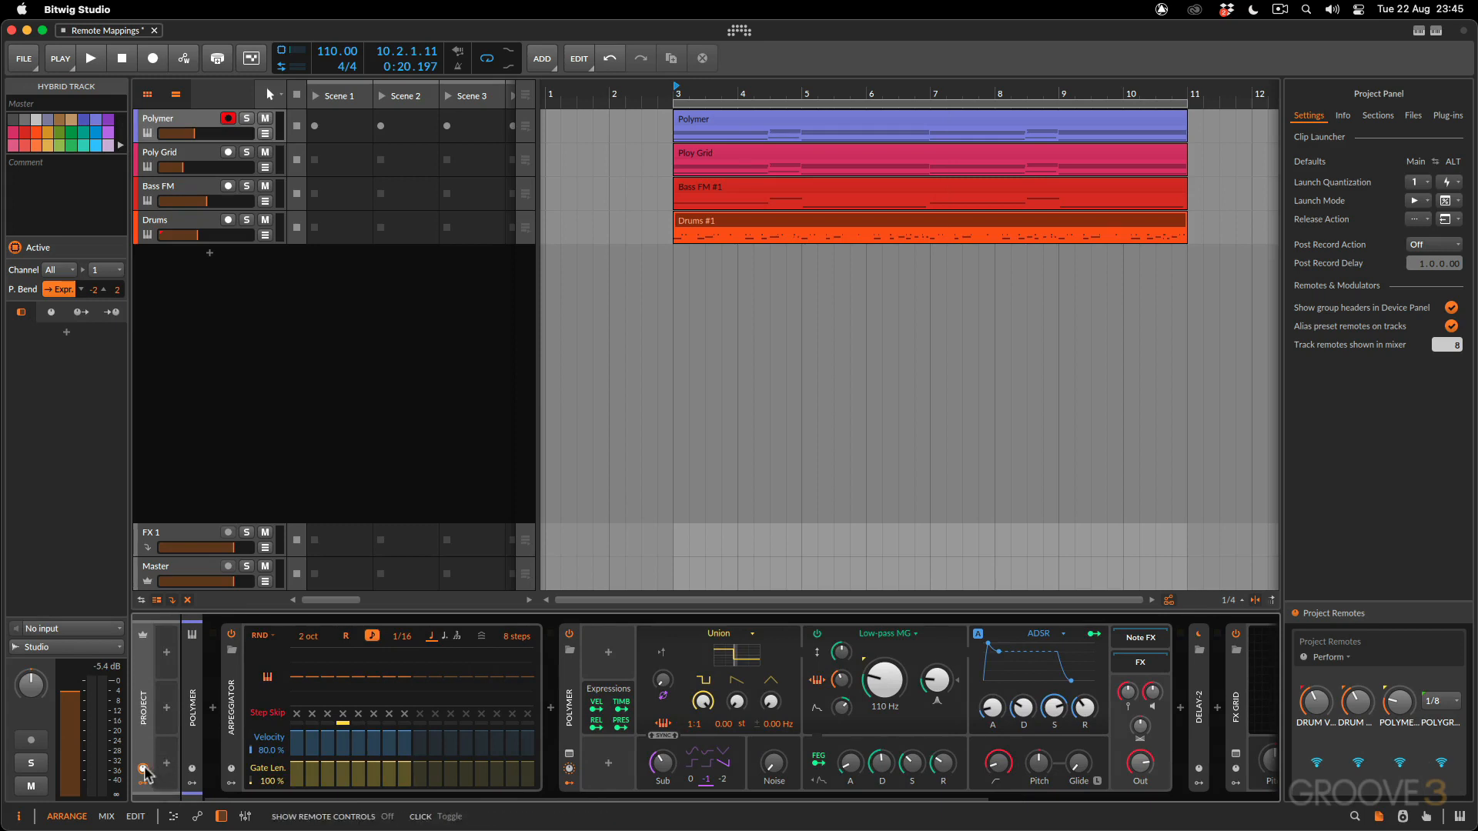
left_click(143, 769)
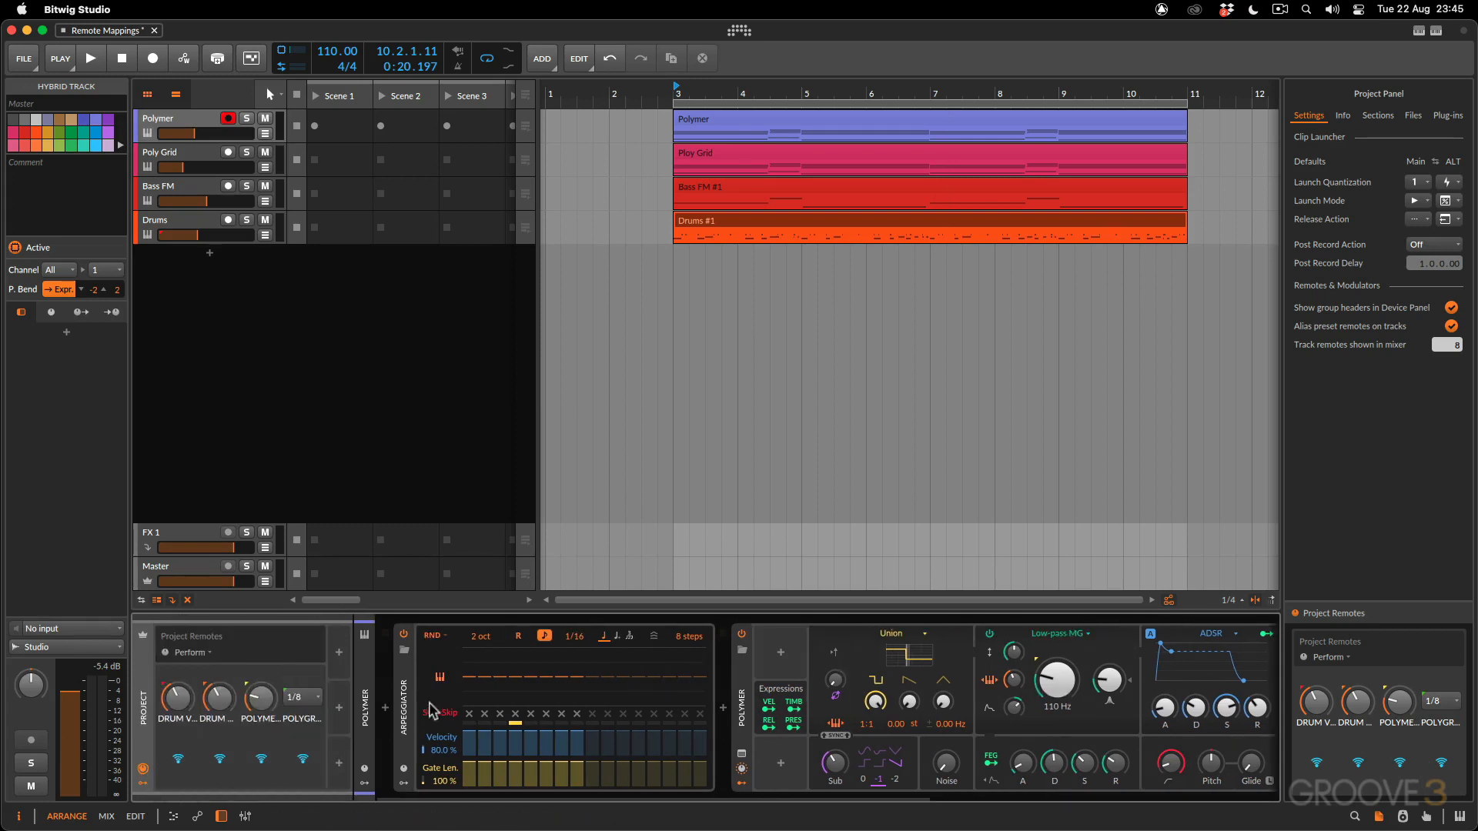
left_click(371, 727)
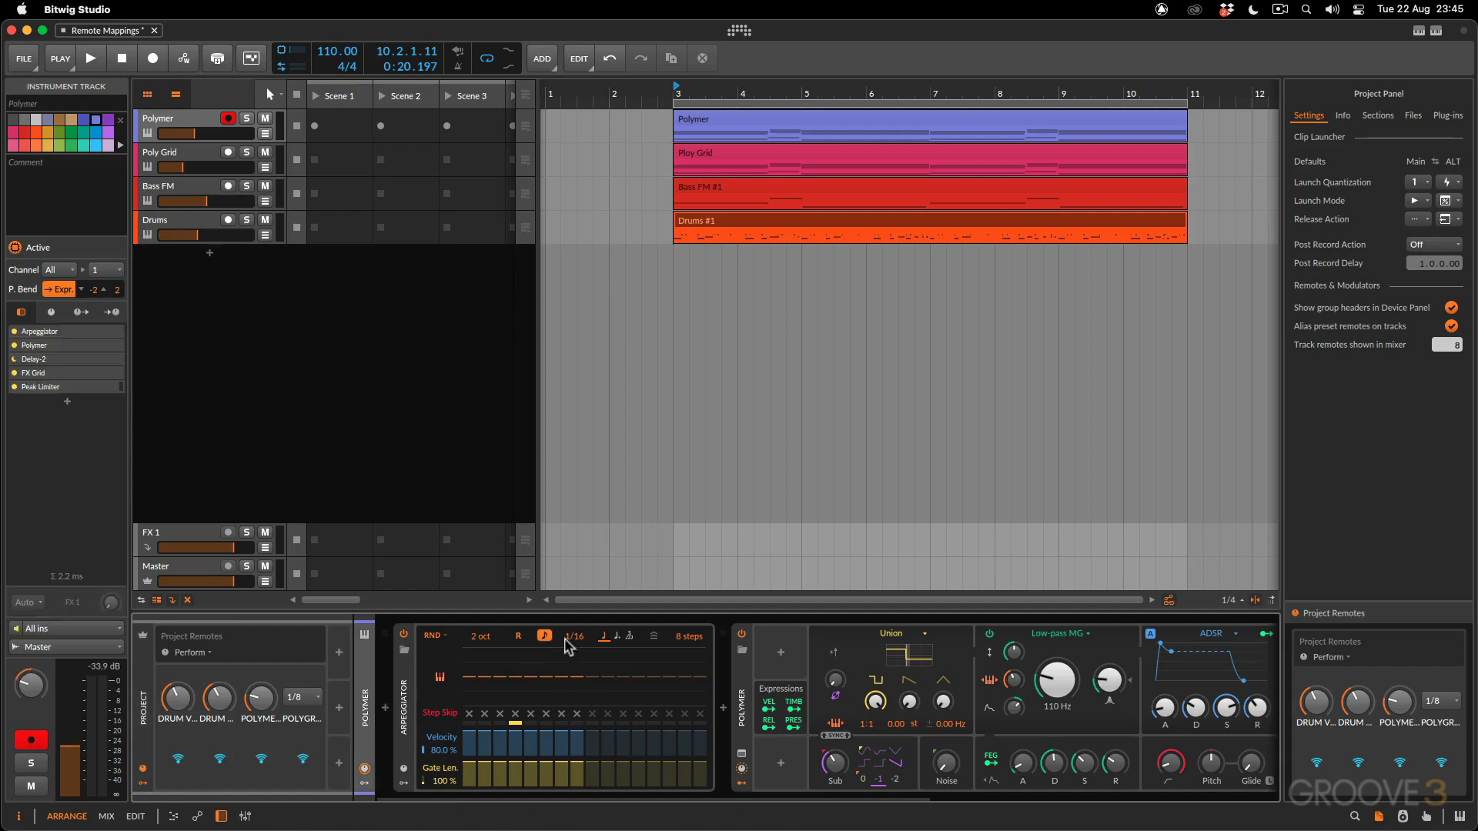
left_click(144, 719)
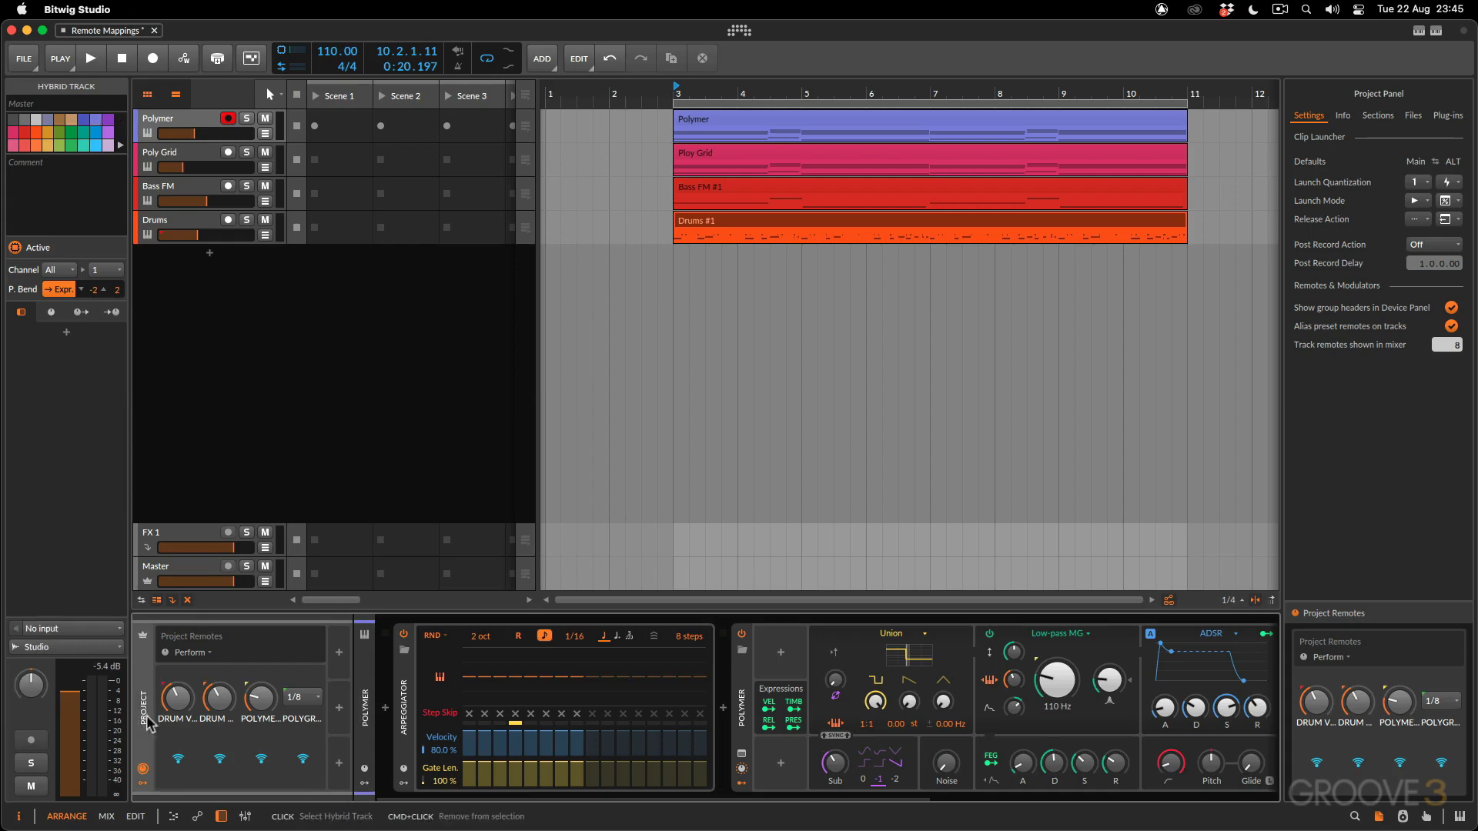
Add a Curves modulator to the project's first modulator slot.
left_click(338, 656)
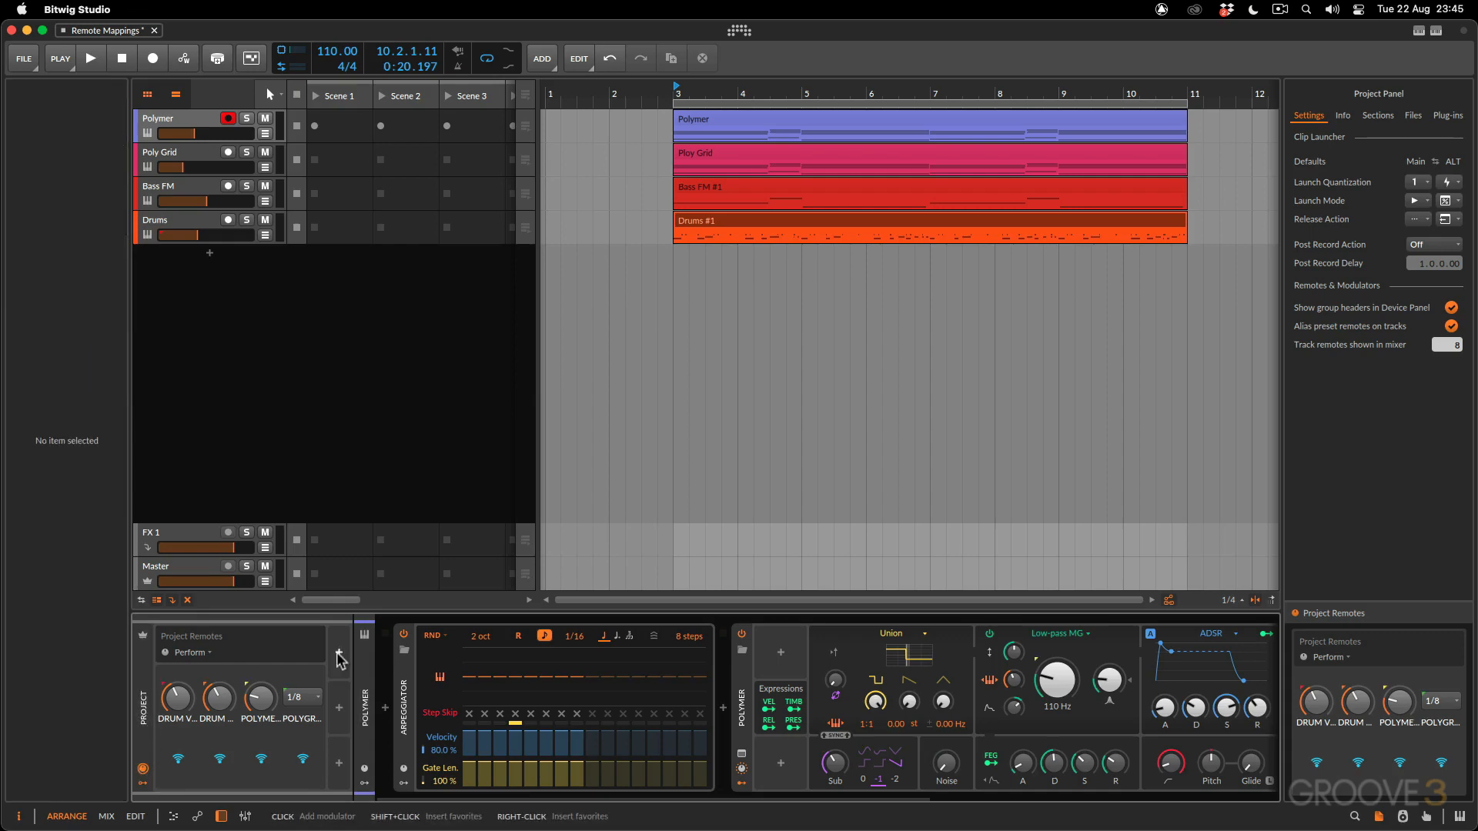
left_click(338, 658)
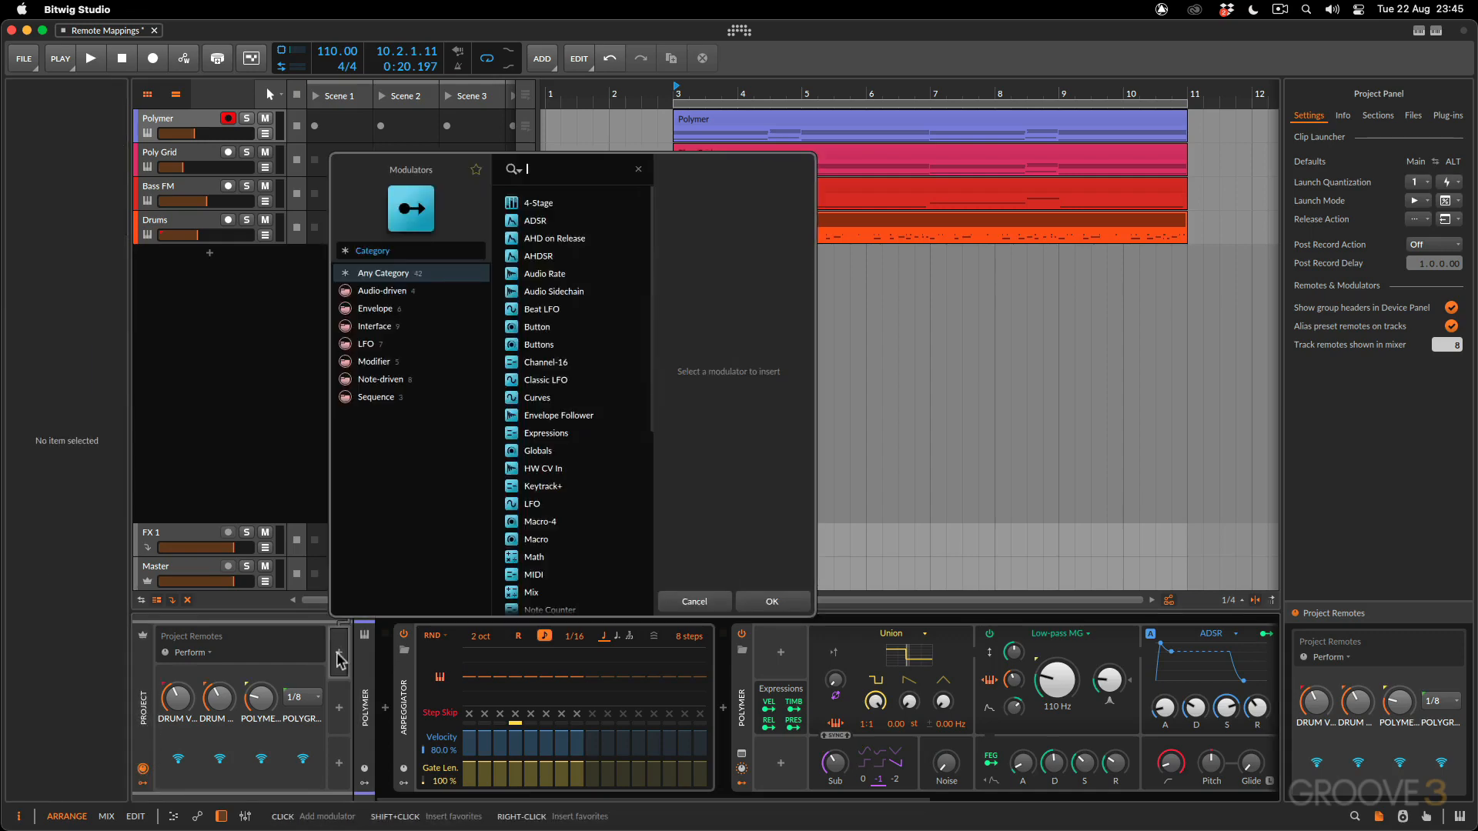
type("curves")
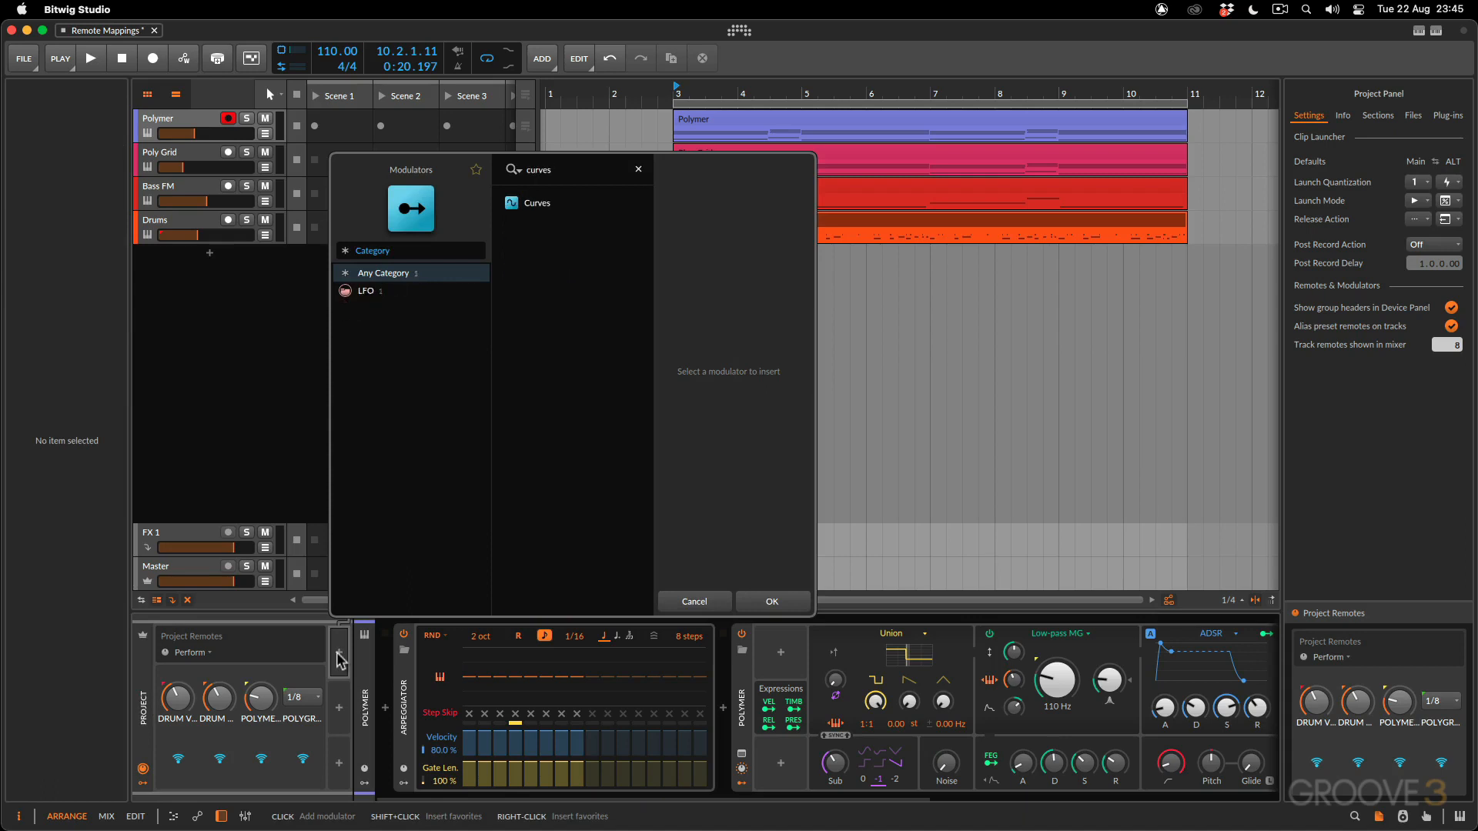
left_click(542, 205)
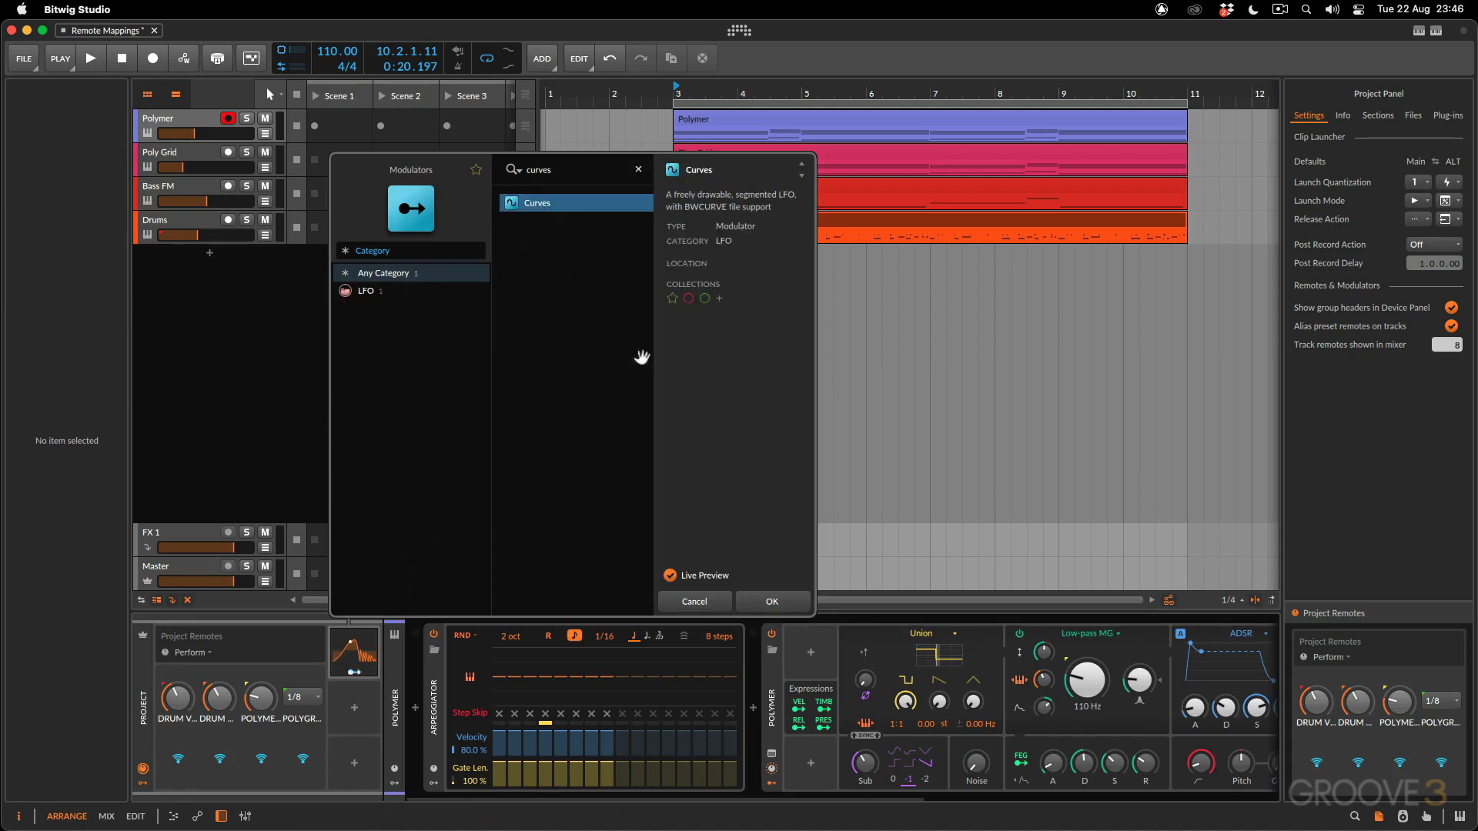
left_click(772, 604)
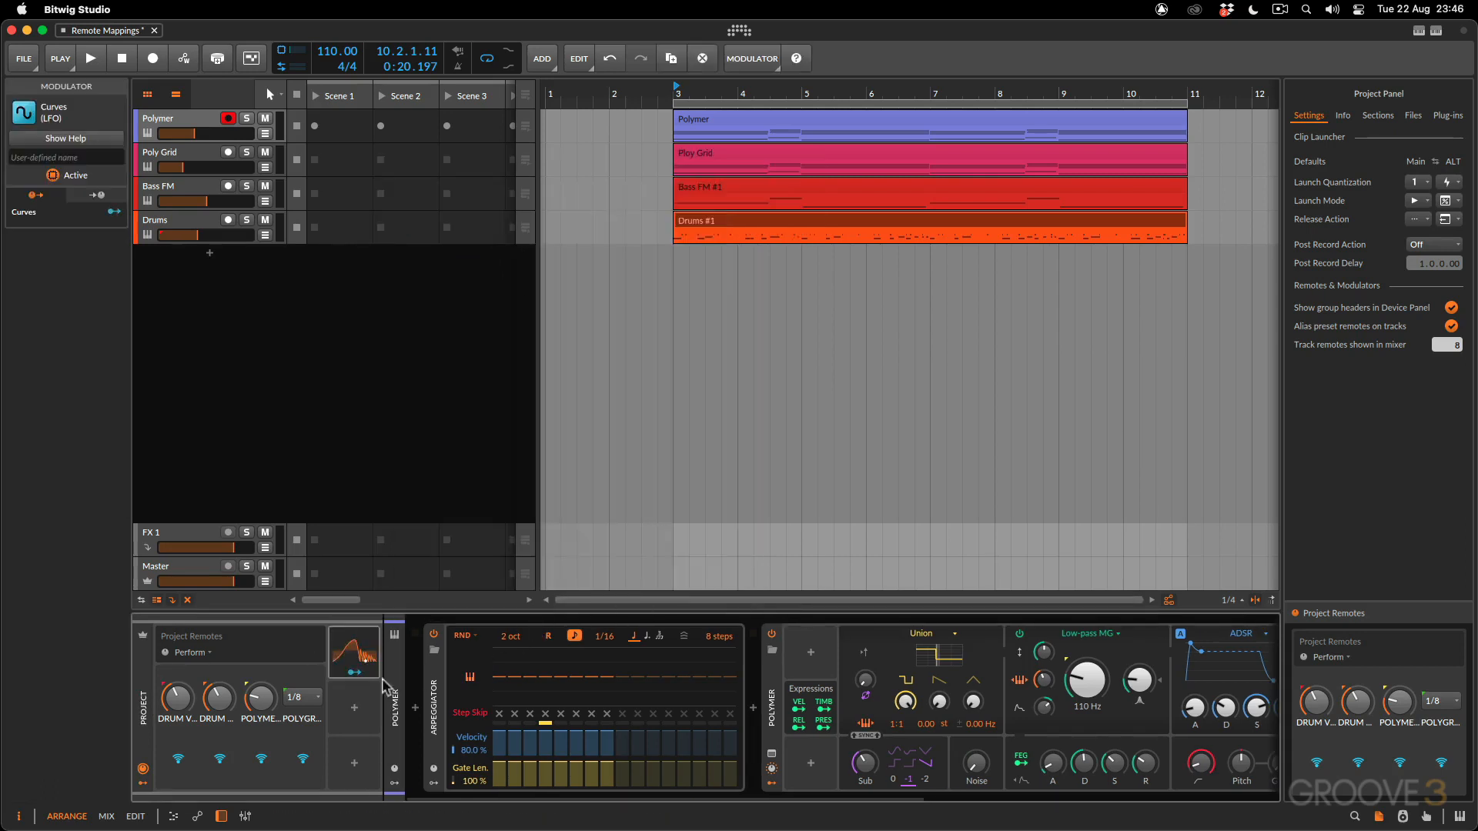
Route the Curves modulator to the Drums track's volume with a modulation amount of -0.28.
left_click(356, 673)
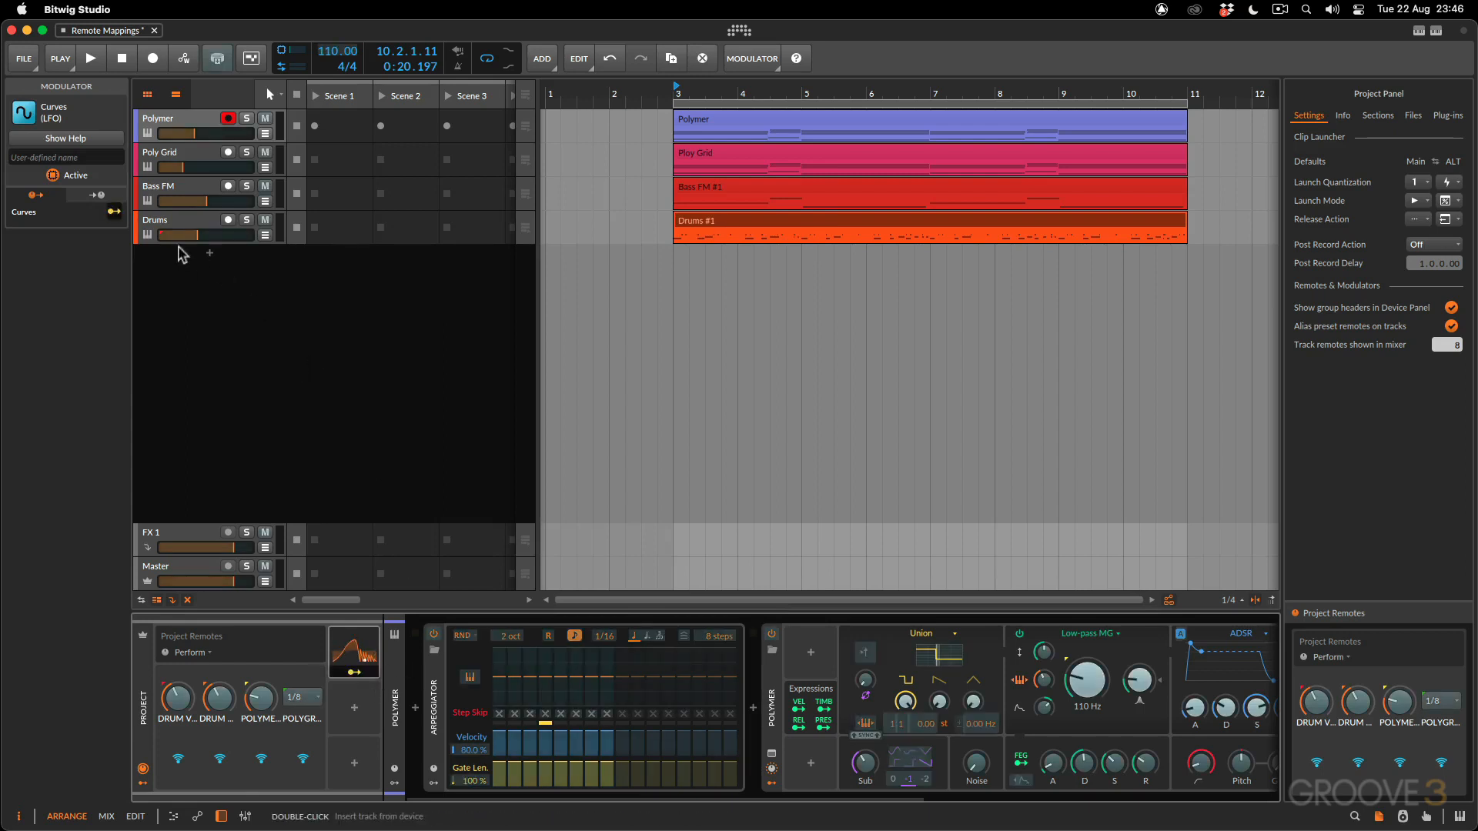
left_click_drag(198, 236, 197, 237)
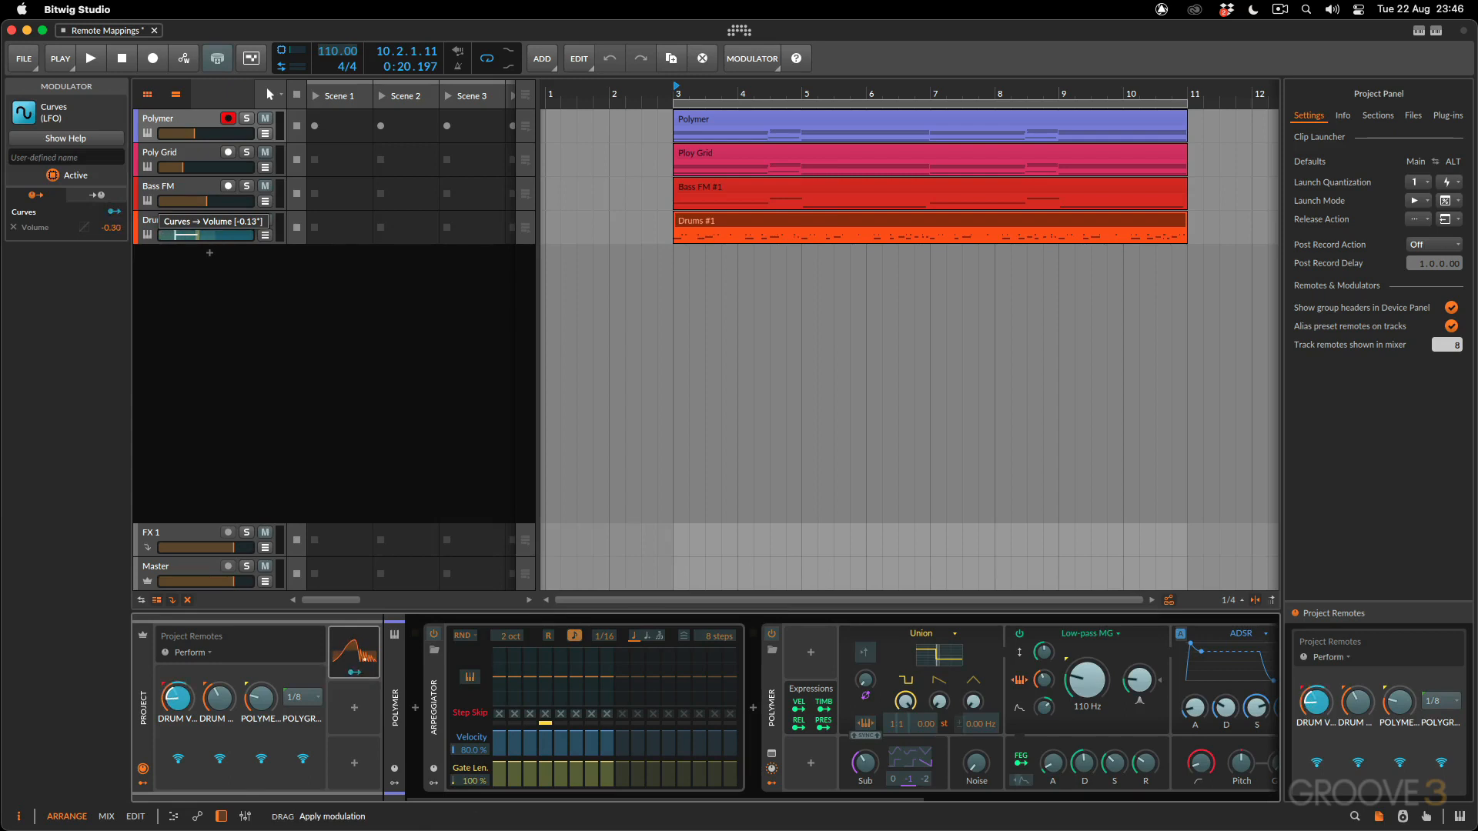
left_click_drag(199, 236, 202, 241)
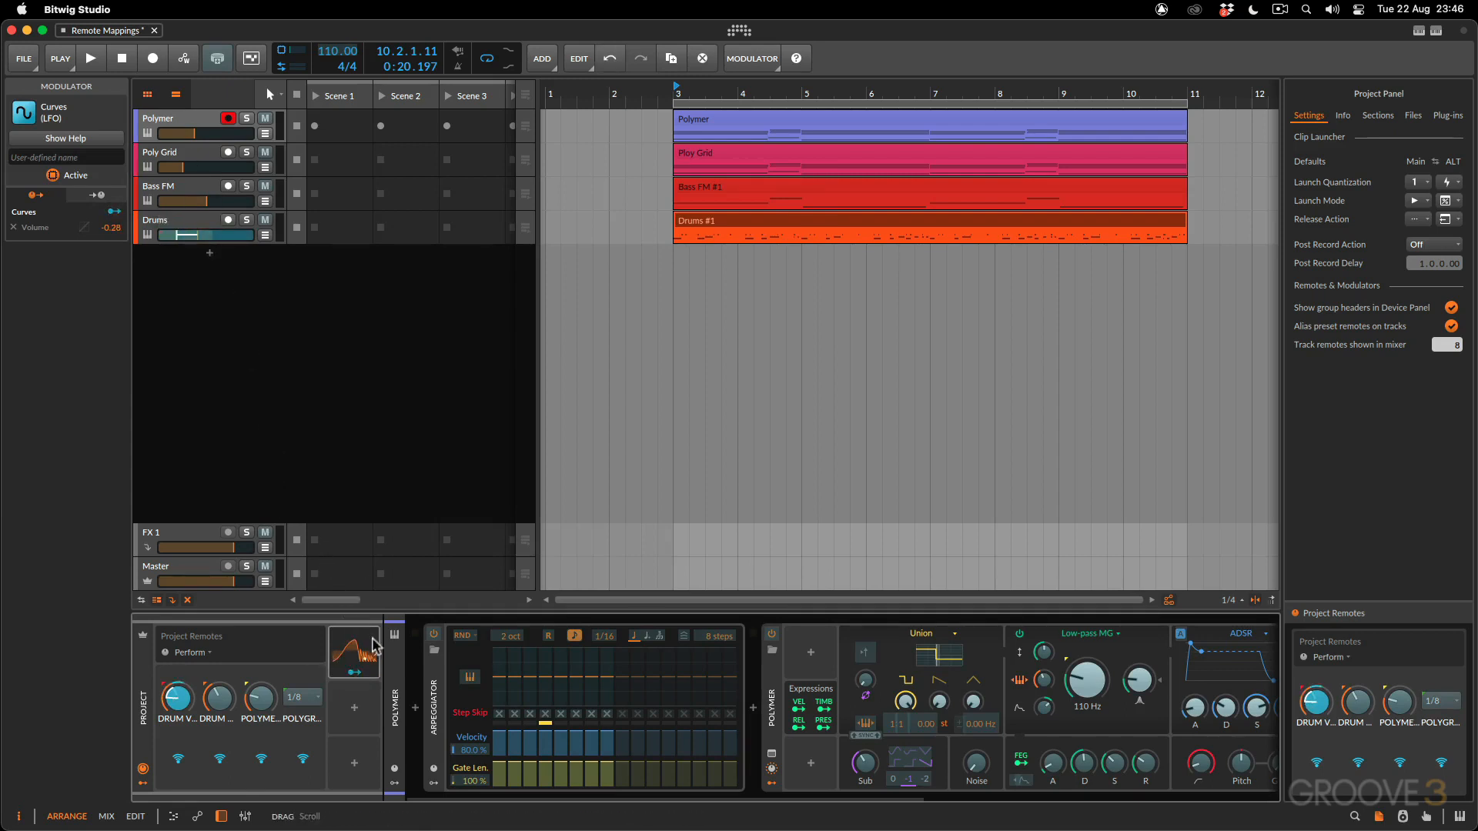
End the modulation mapping, audition the Drums track in solo with its modulated volume, and unsolo it.
left_click(354, 672)
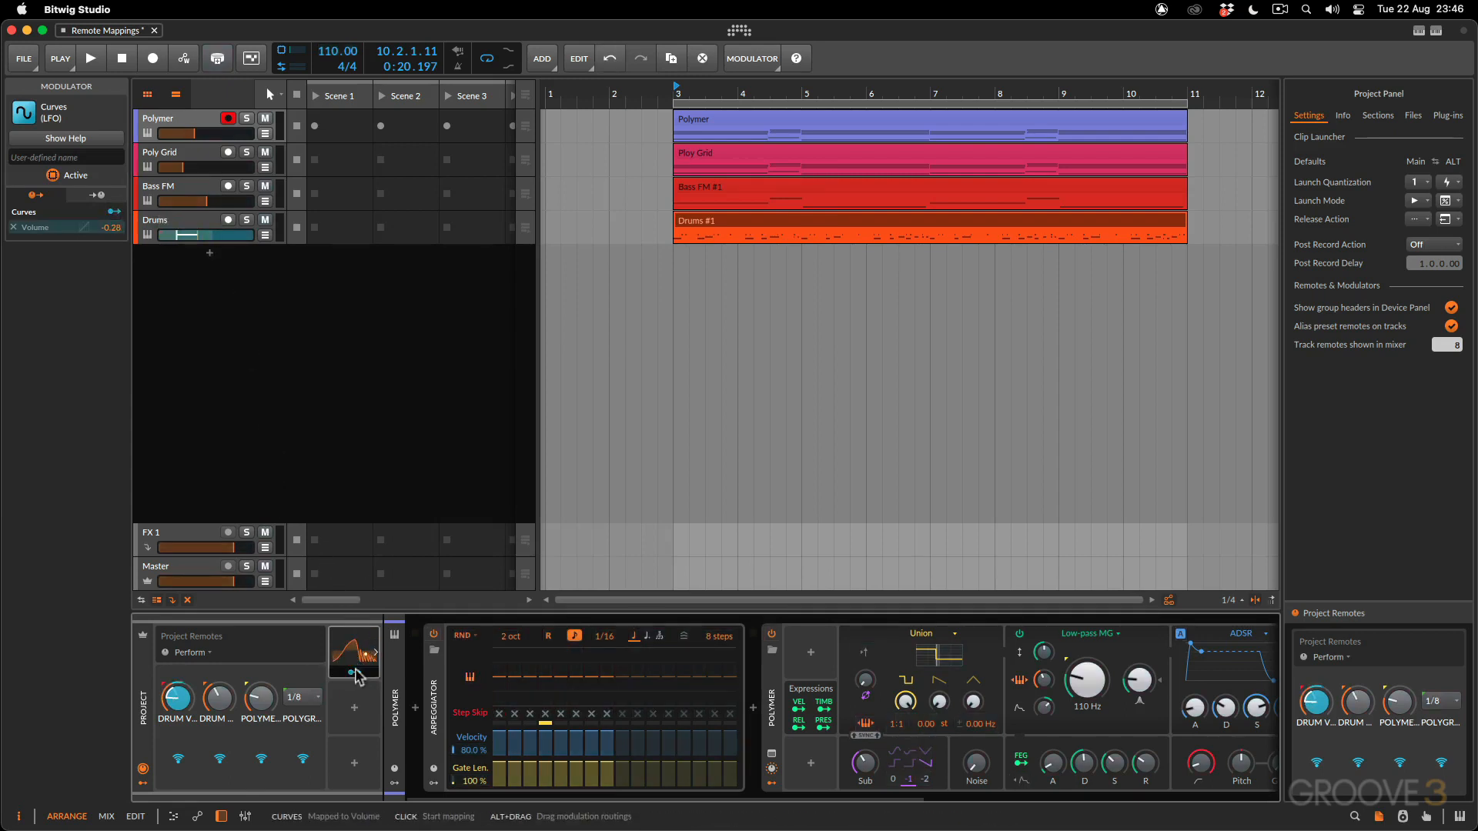
left_click(247, 225)
key("space")
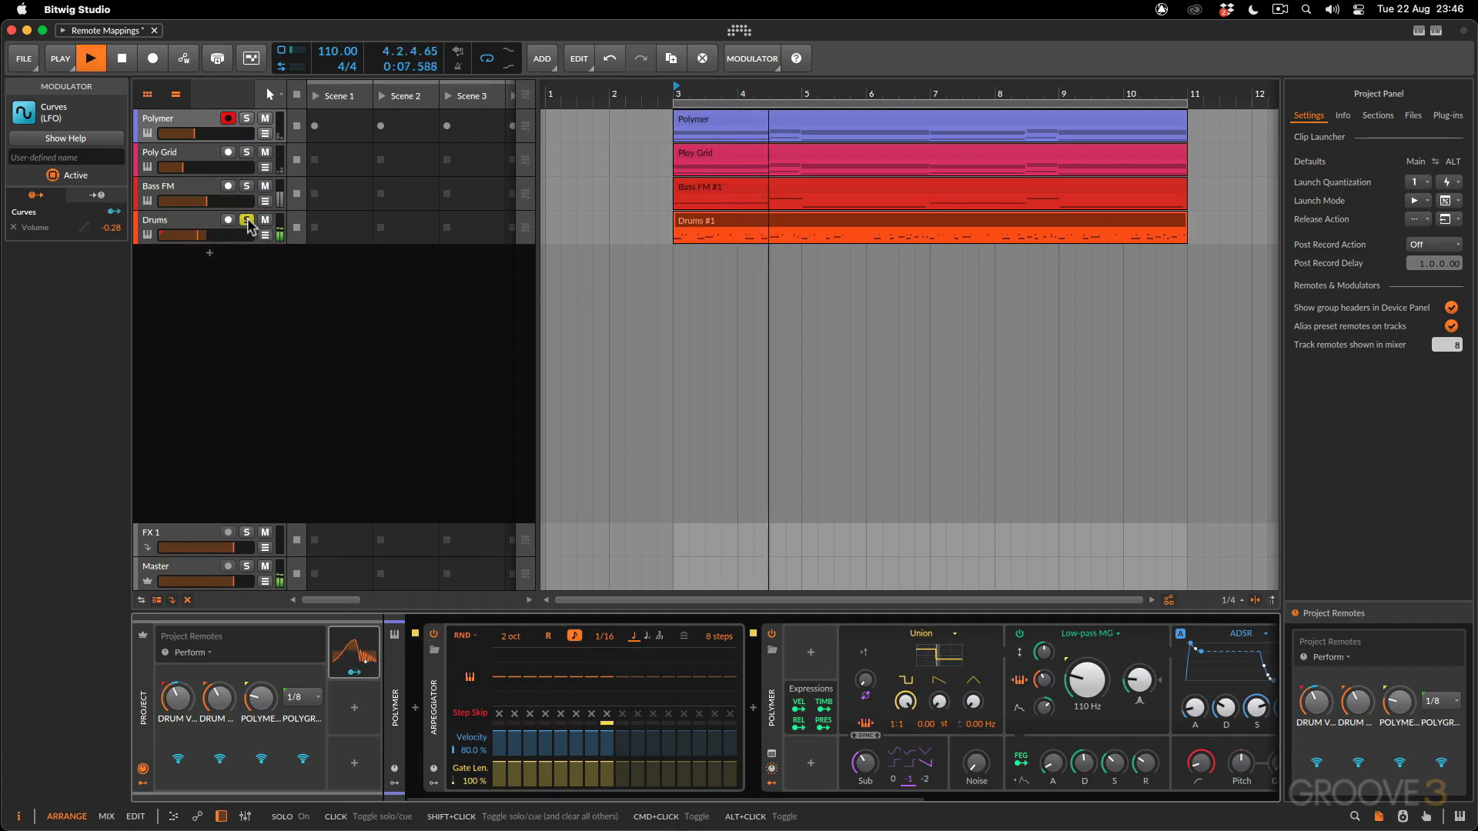
key("space")
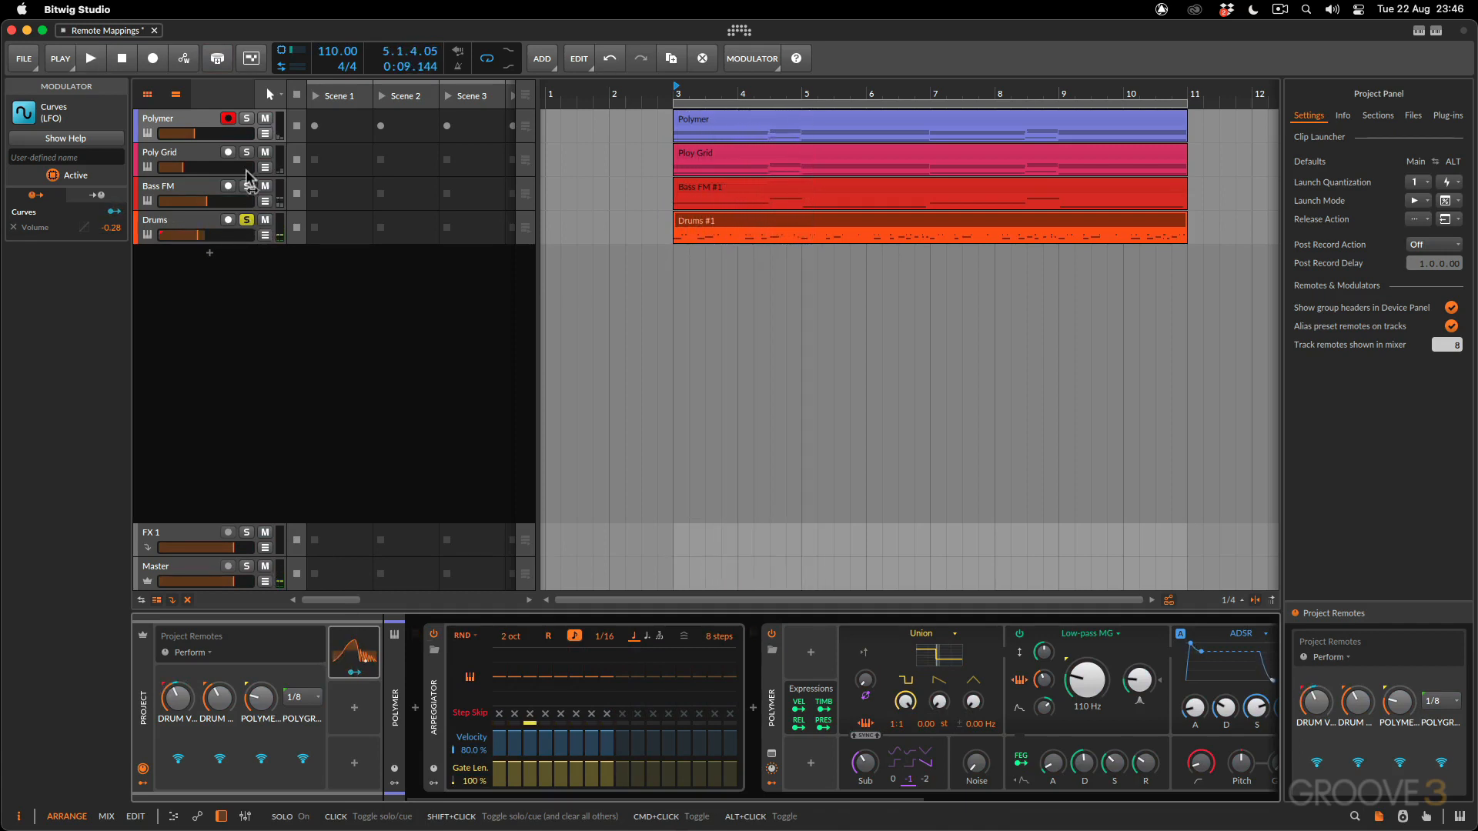
left_click(246, 221)
Solo and select the Poly Grid track, and add another Curves modulator to the second project modulator slot.
left_click(246, 152)
left_click(199, 158)
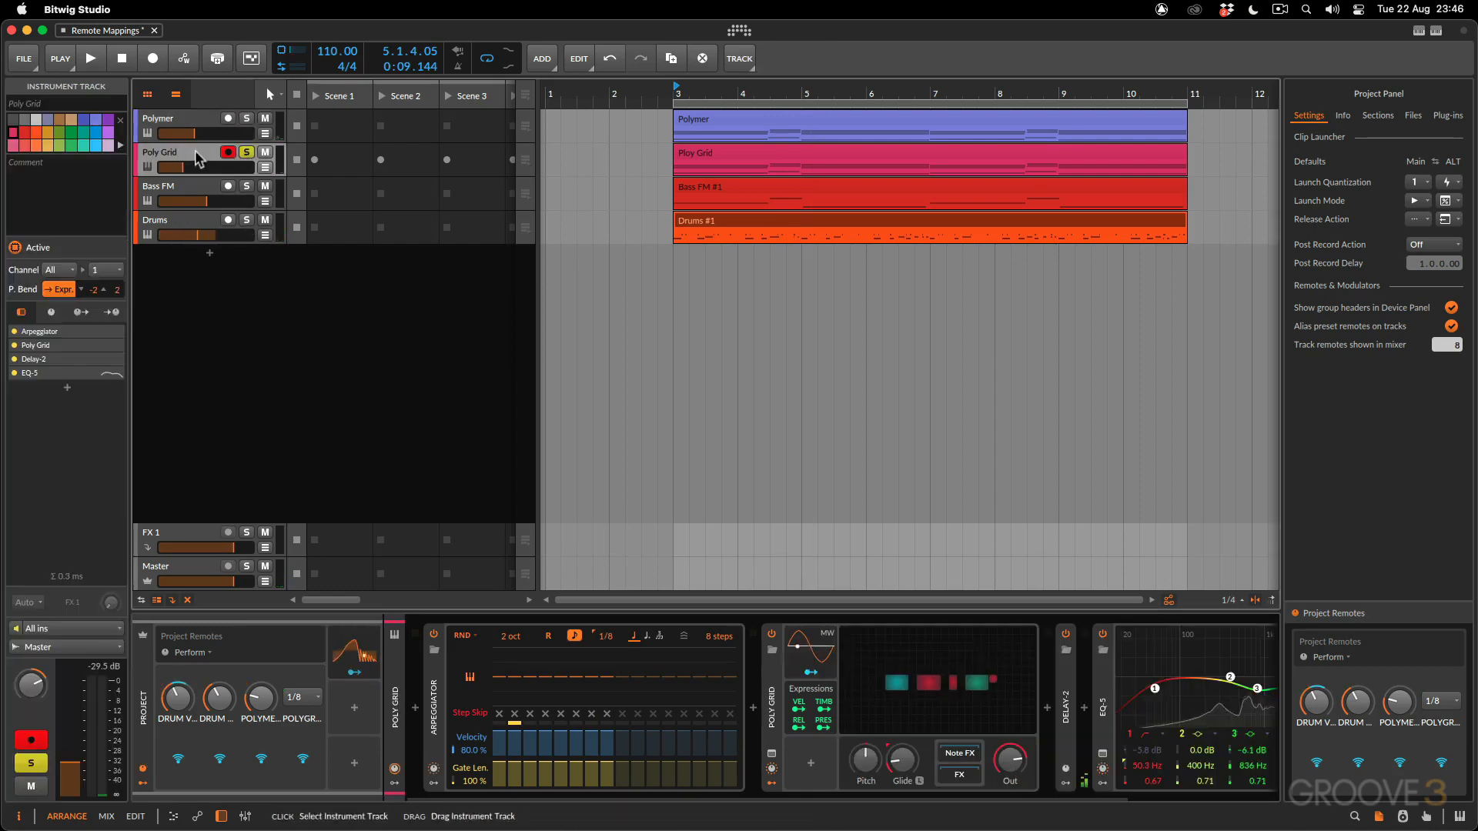
left_click(355, 708)
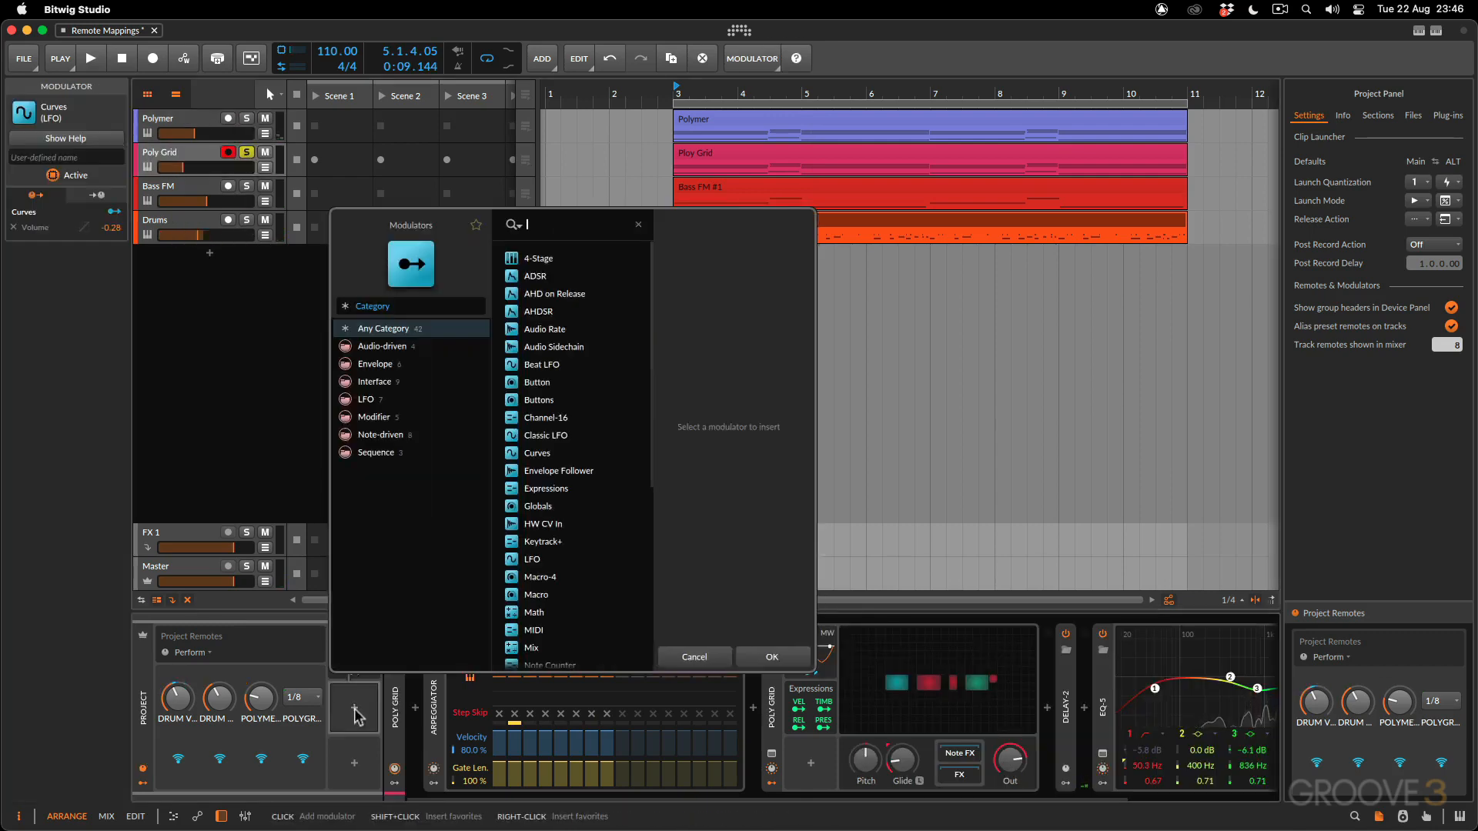
type("curves")
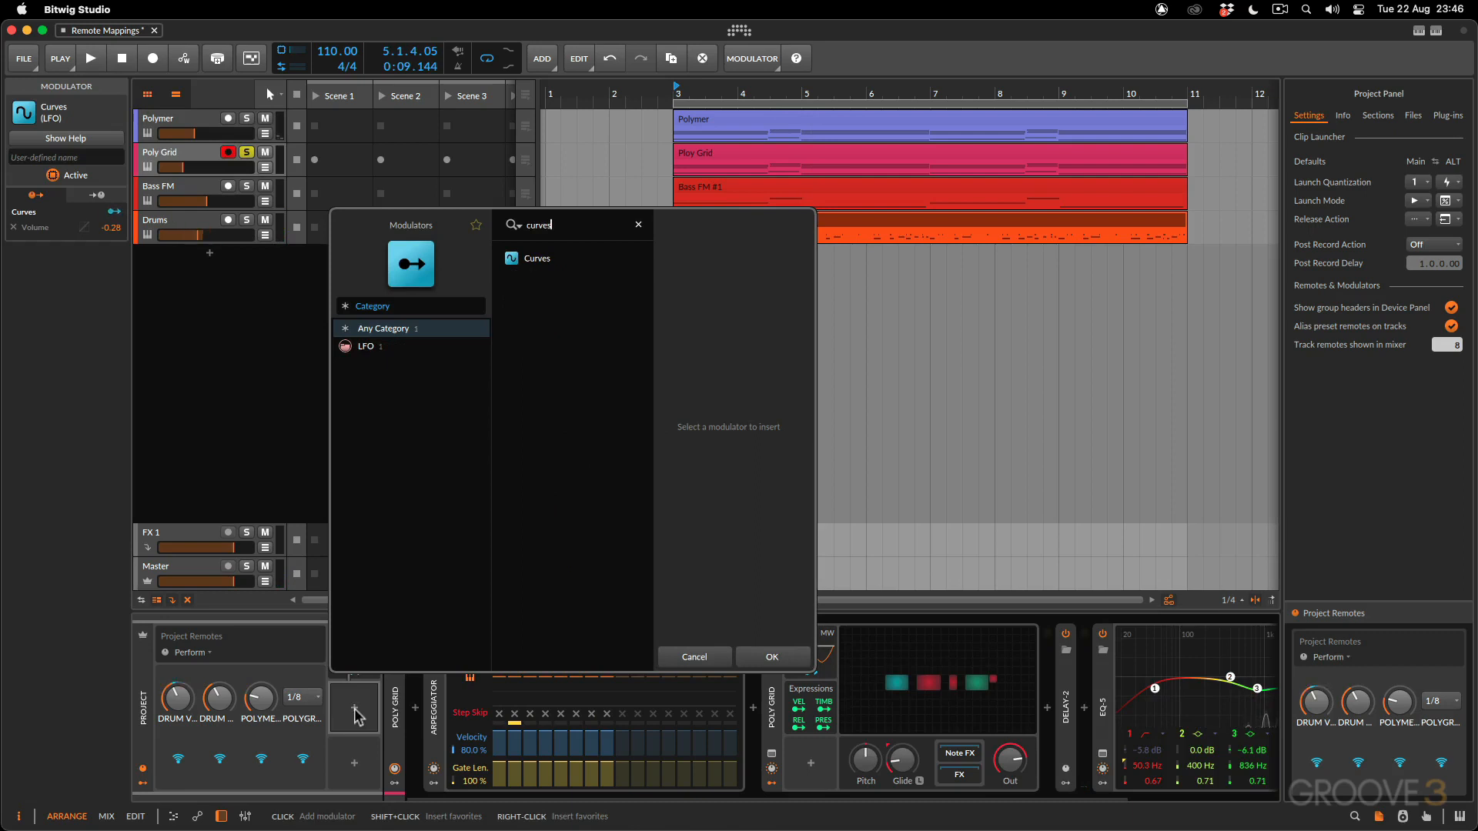
left_click(542, 261)
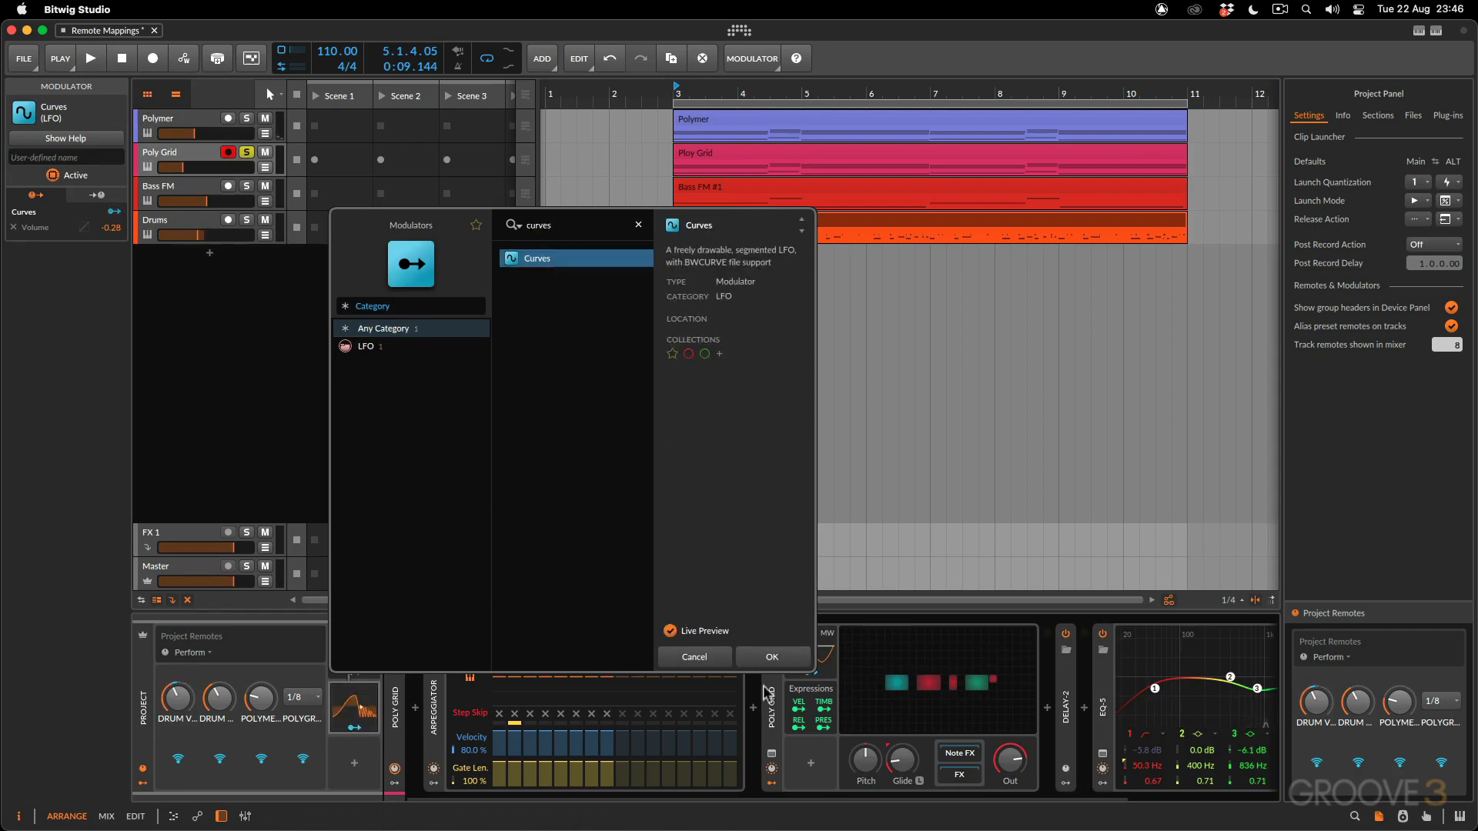
left_click(772, 657)
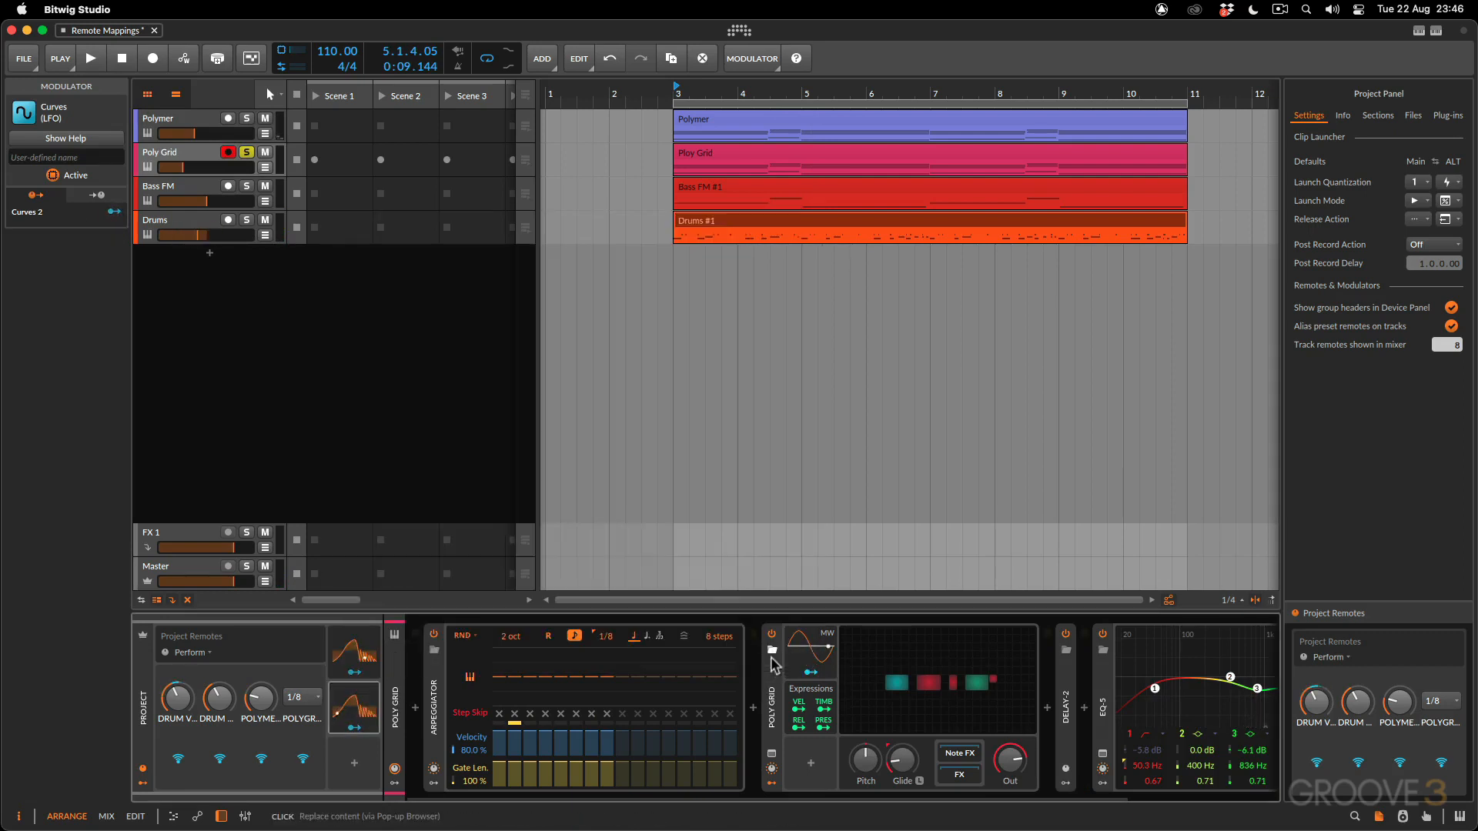
Load the Crooked II curve from the Periodic category into the second project Curves modulator.
left_click(376, 709)
left_click(454, 713)
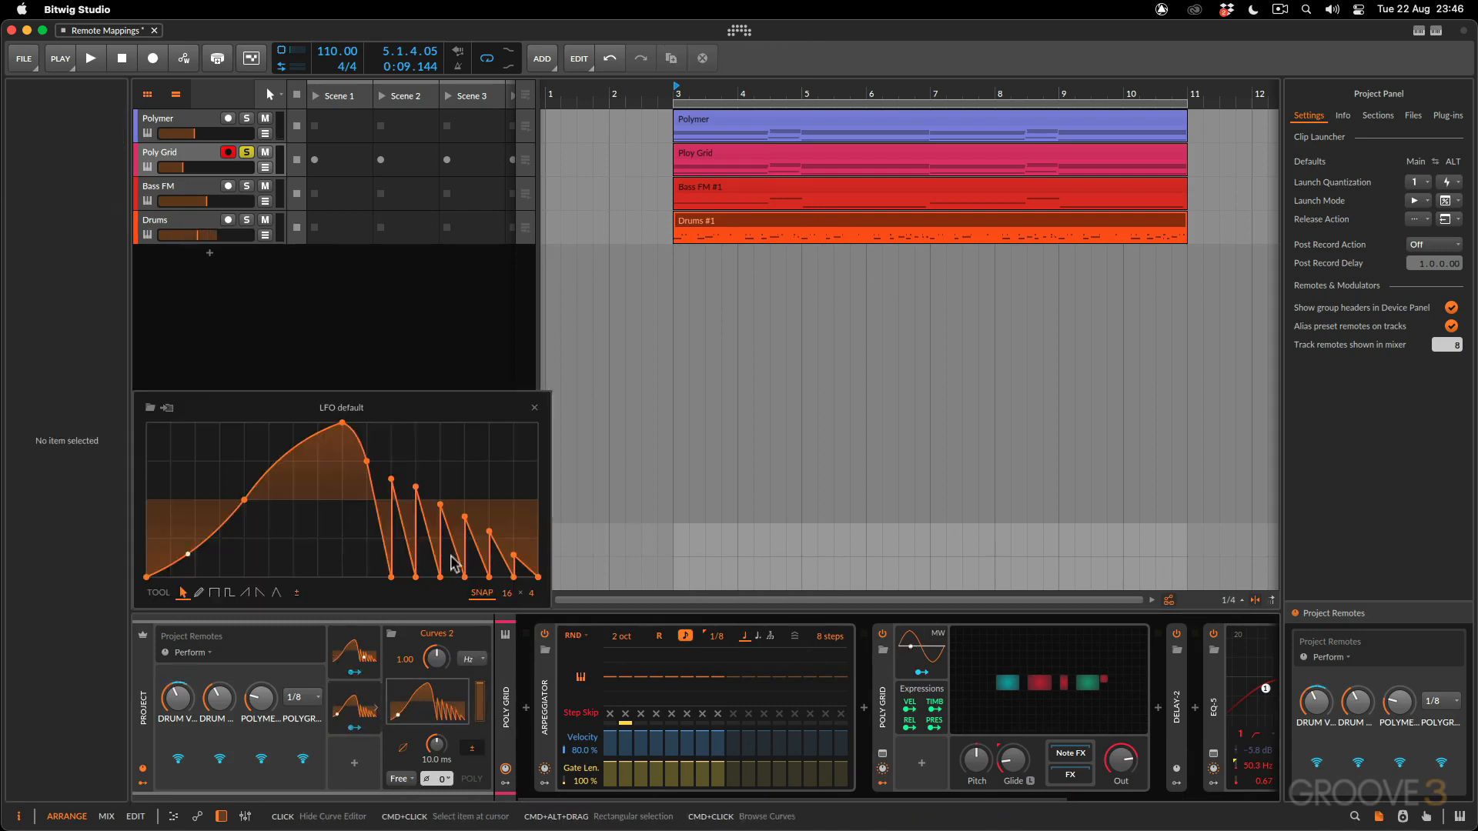
left_click(149, 409)
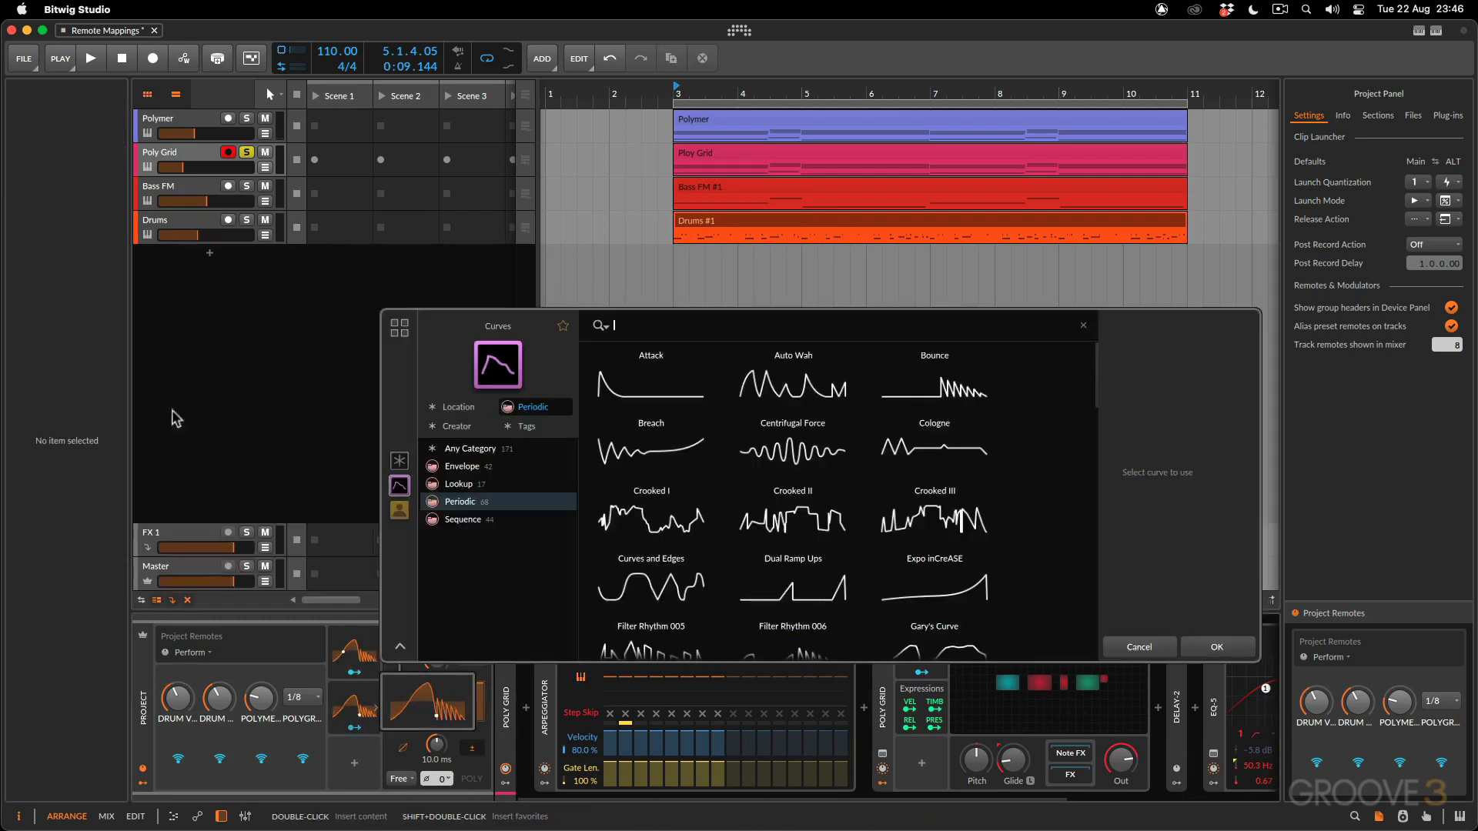
left_click(780, 526)
left_click(1216, 646)
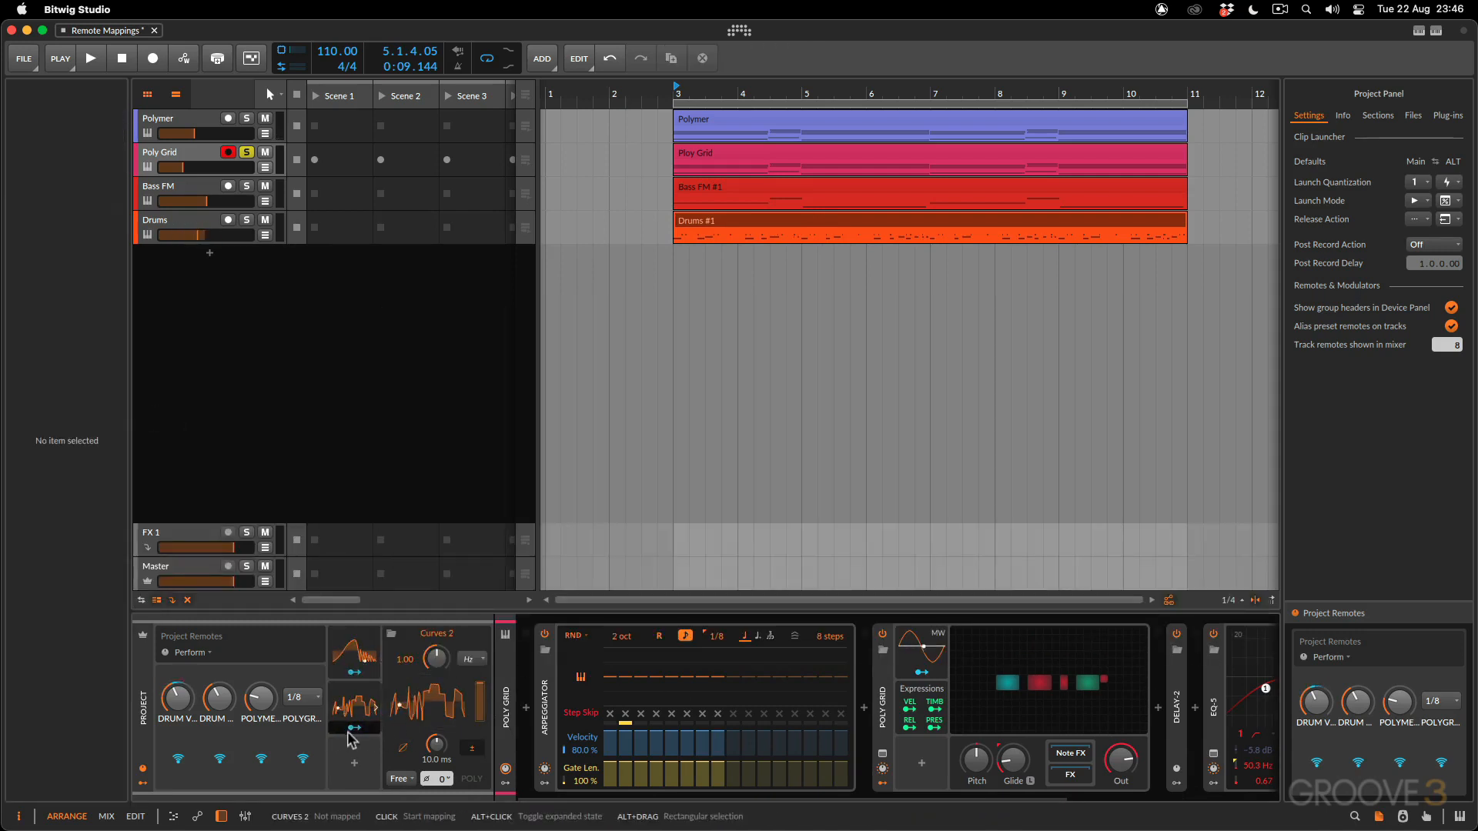
Route the second project Curves modulator to the Poly Grid track's panning.
left_click(353, 728)
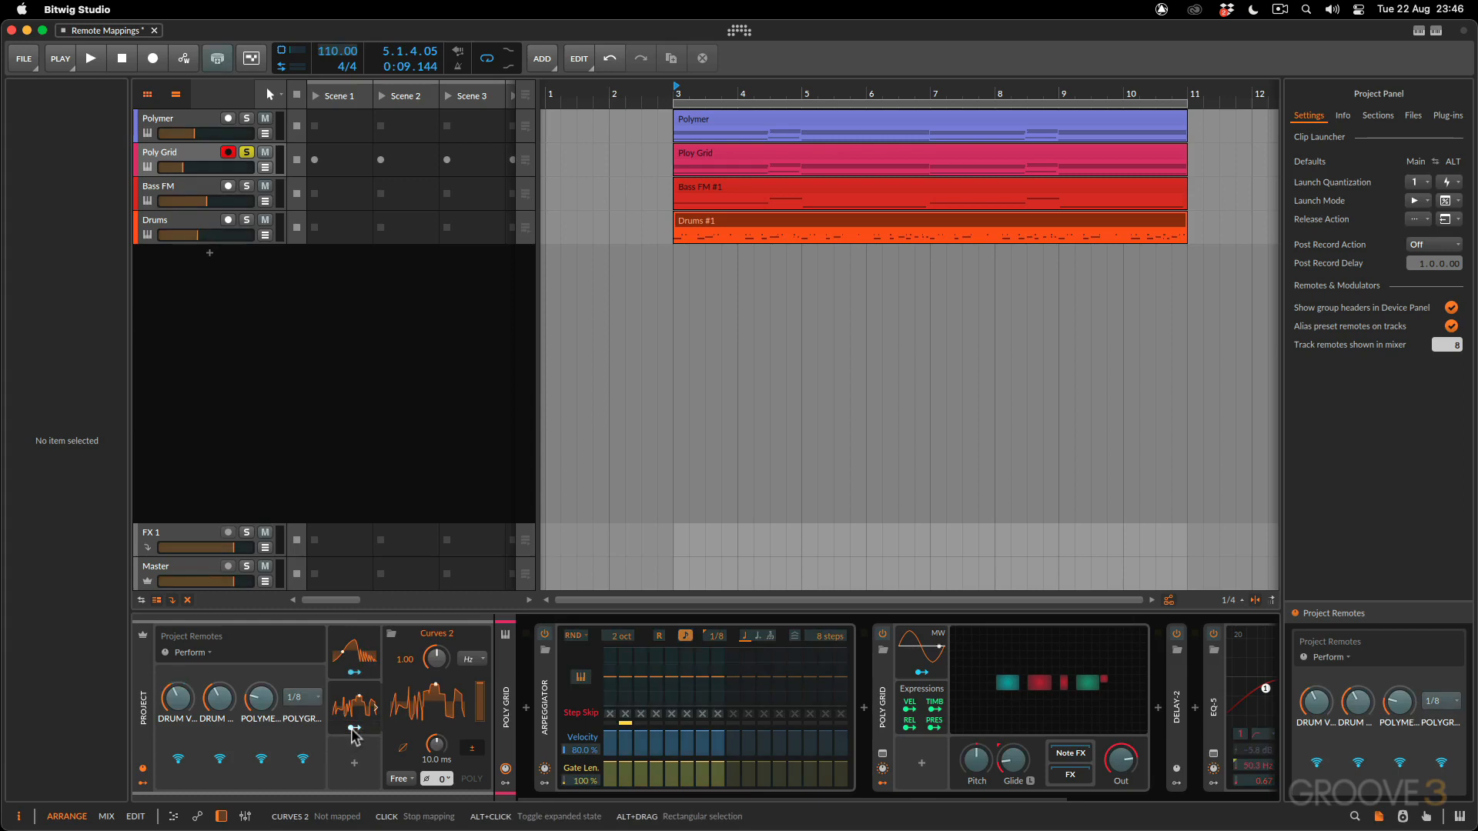
left_click(174, 158)
left_click_drag(35, 687, 34, 687)
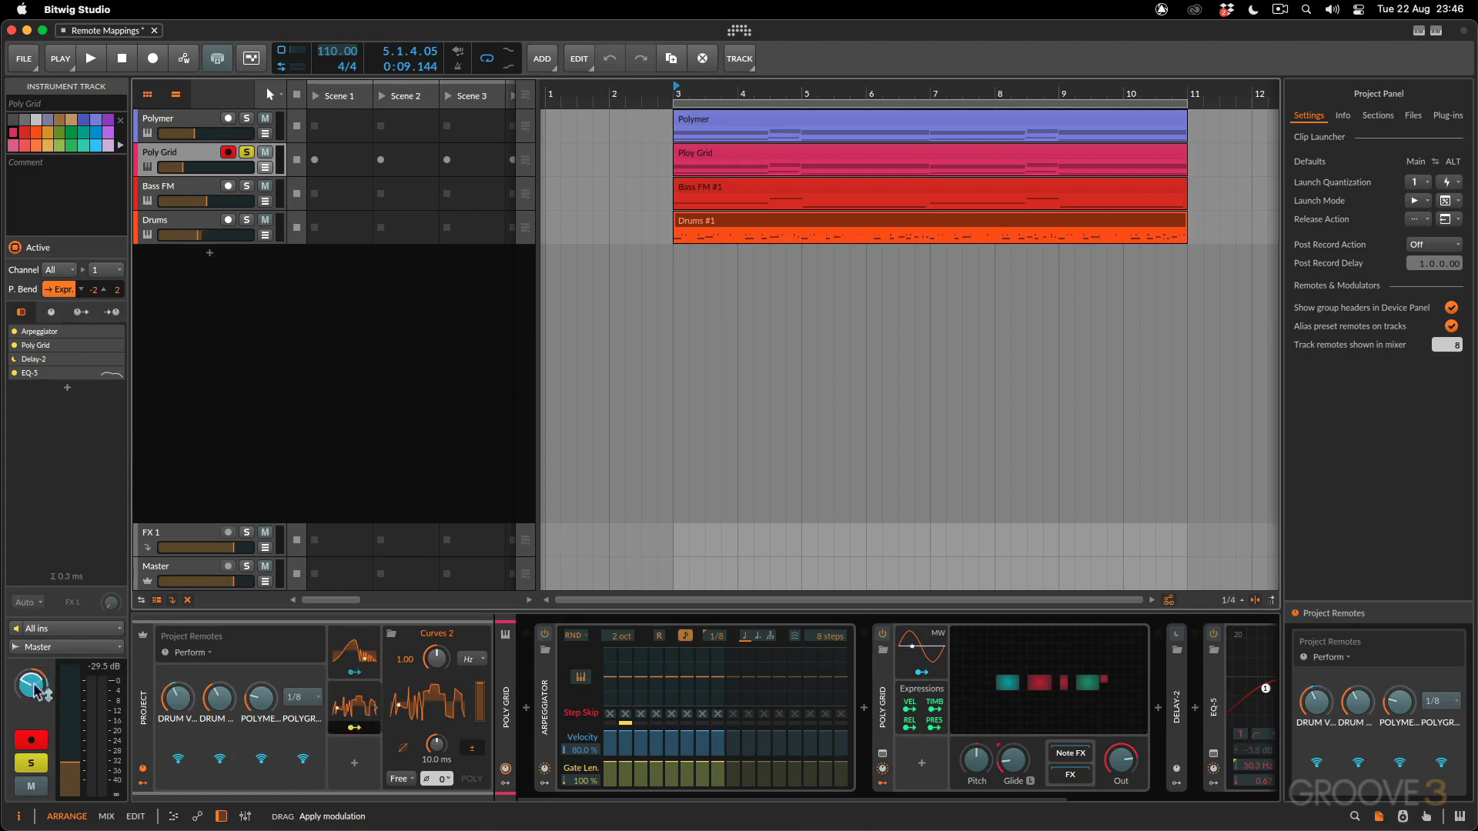
Audition the soloed Poly Grid track with its panning modulation, stop playback, and unsolo the track.
key("space")
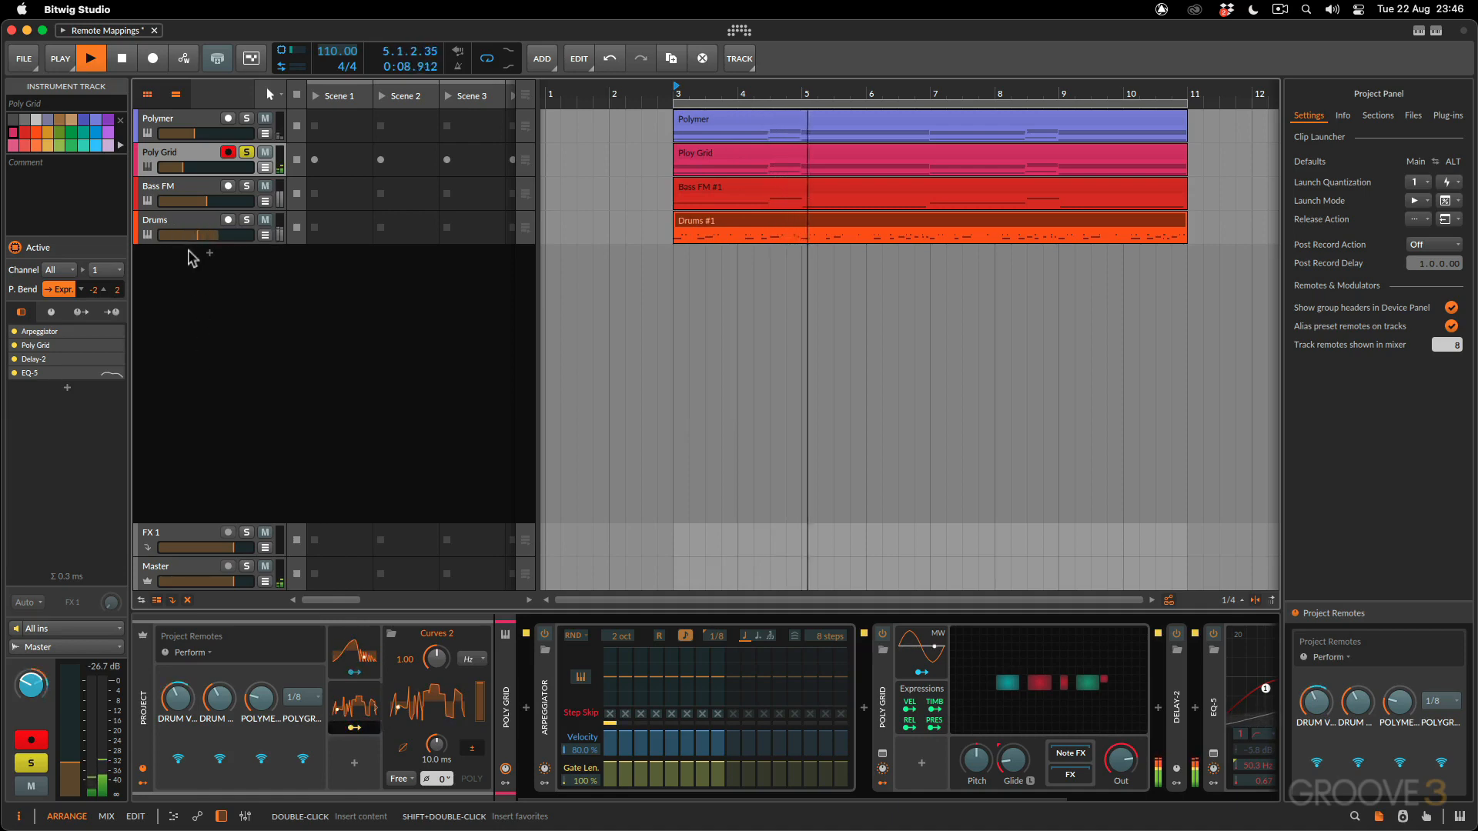
key("space")
left_click(246, 153)
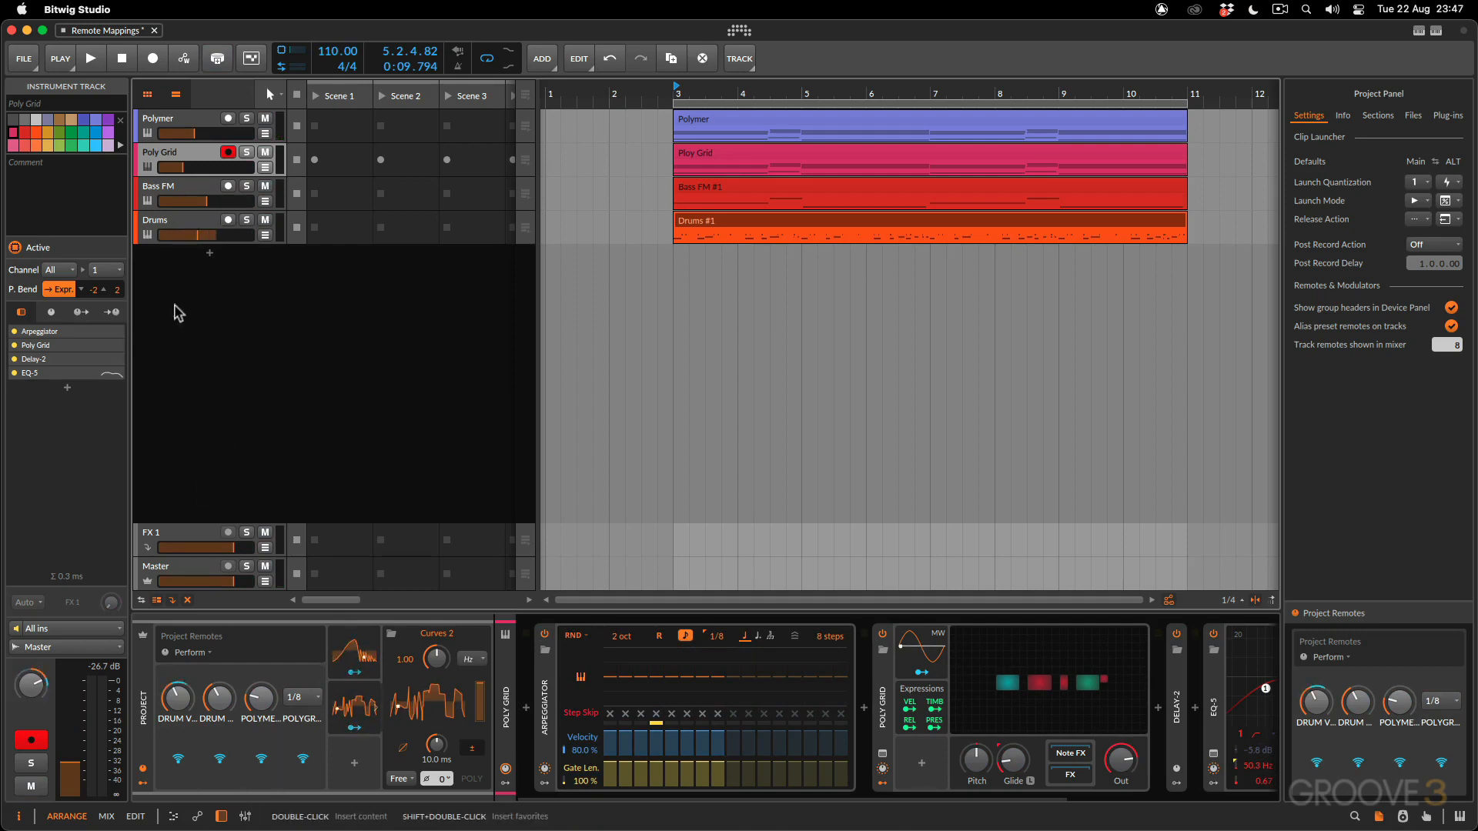
During playback, adjust the project remotes: the second drum remote to about 15%, Poly Grid rate to 1/16, and the Polymer remote higher.
key("space")
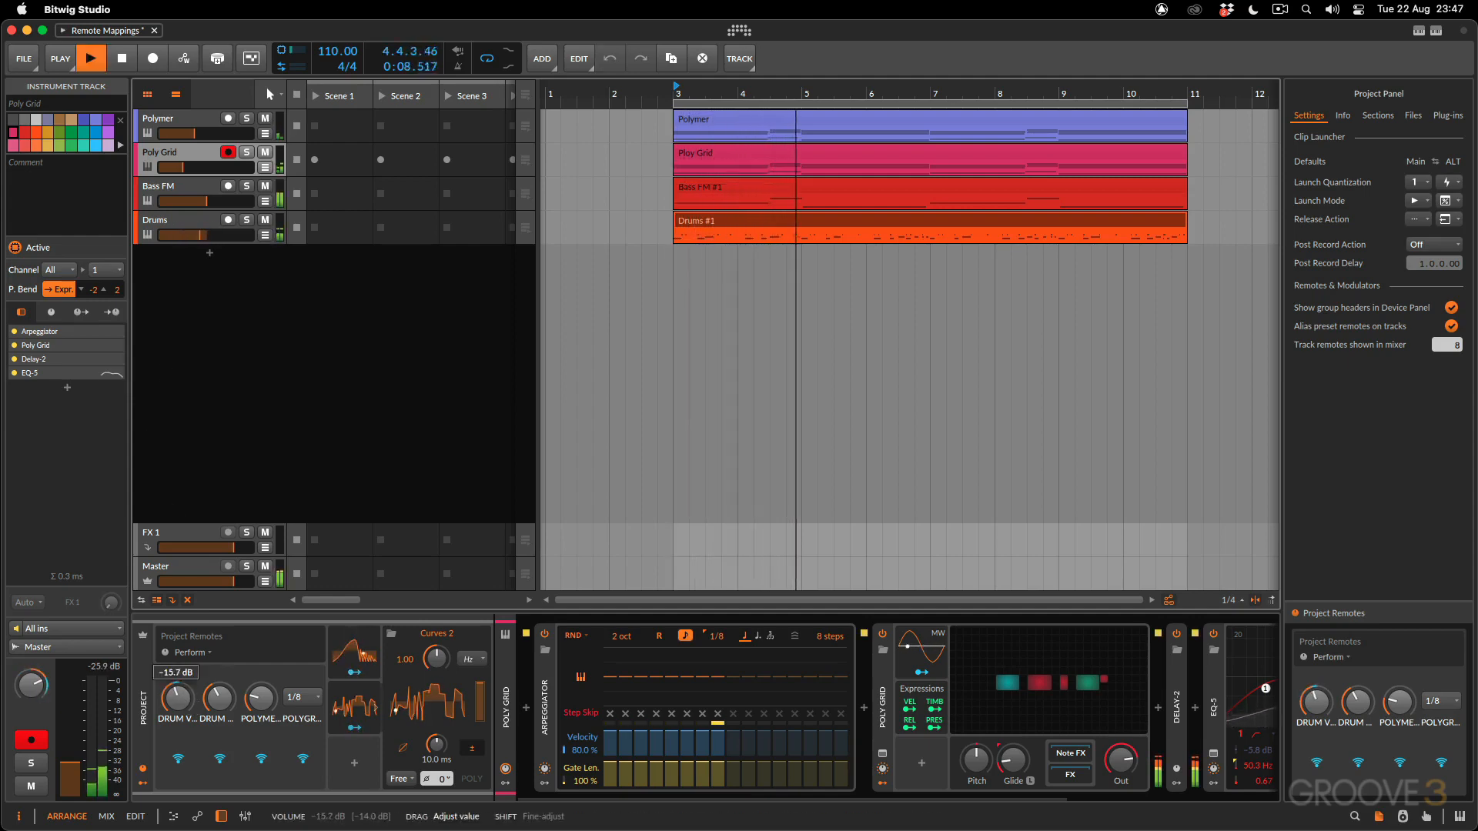
left_click_drag(217, 699, 217, 736)
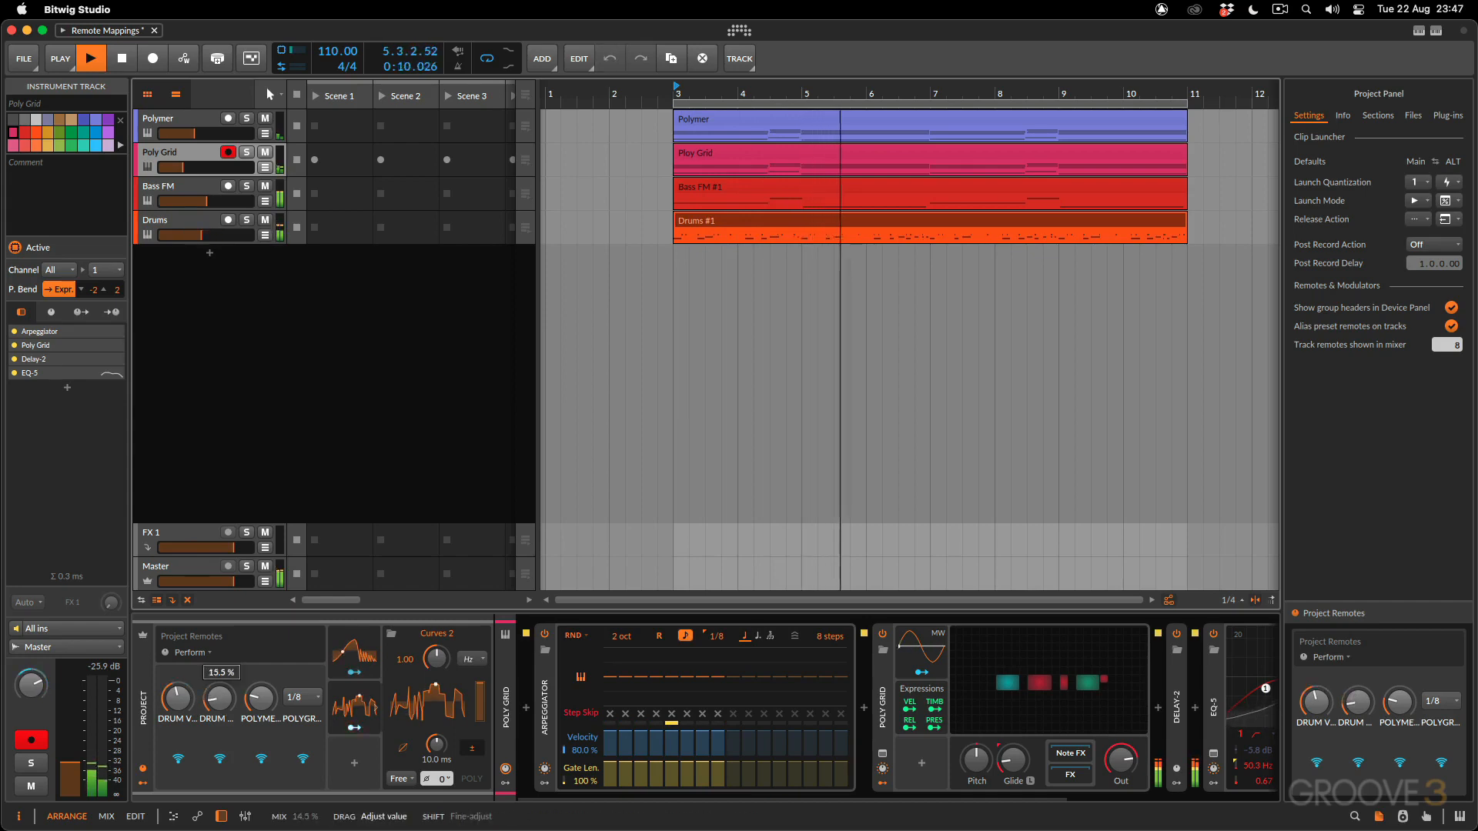
left_click(300, 696)
left_click(339, 782)
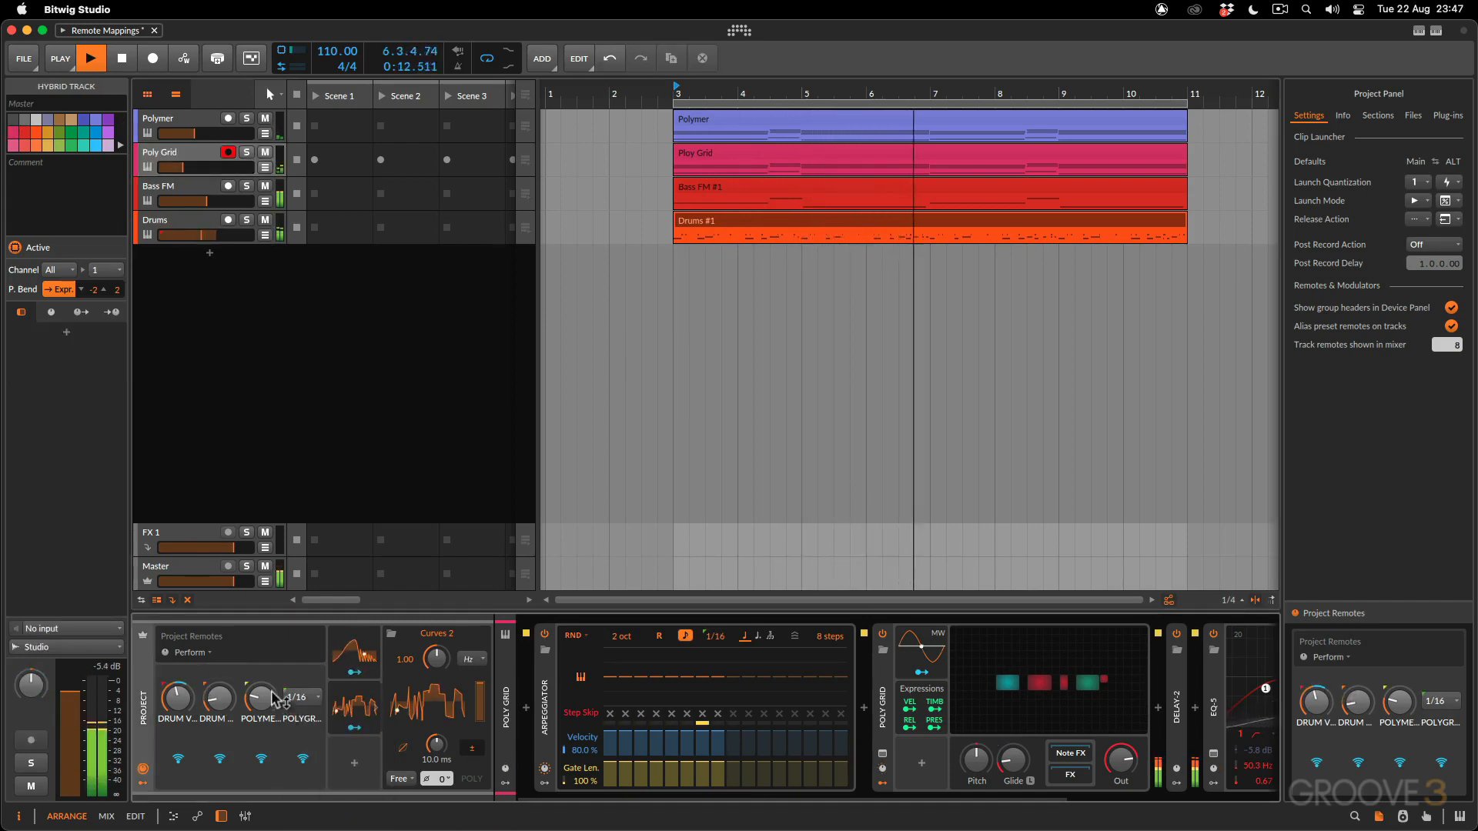
left_click_drag(260, 698, 260, 722)
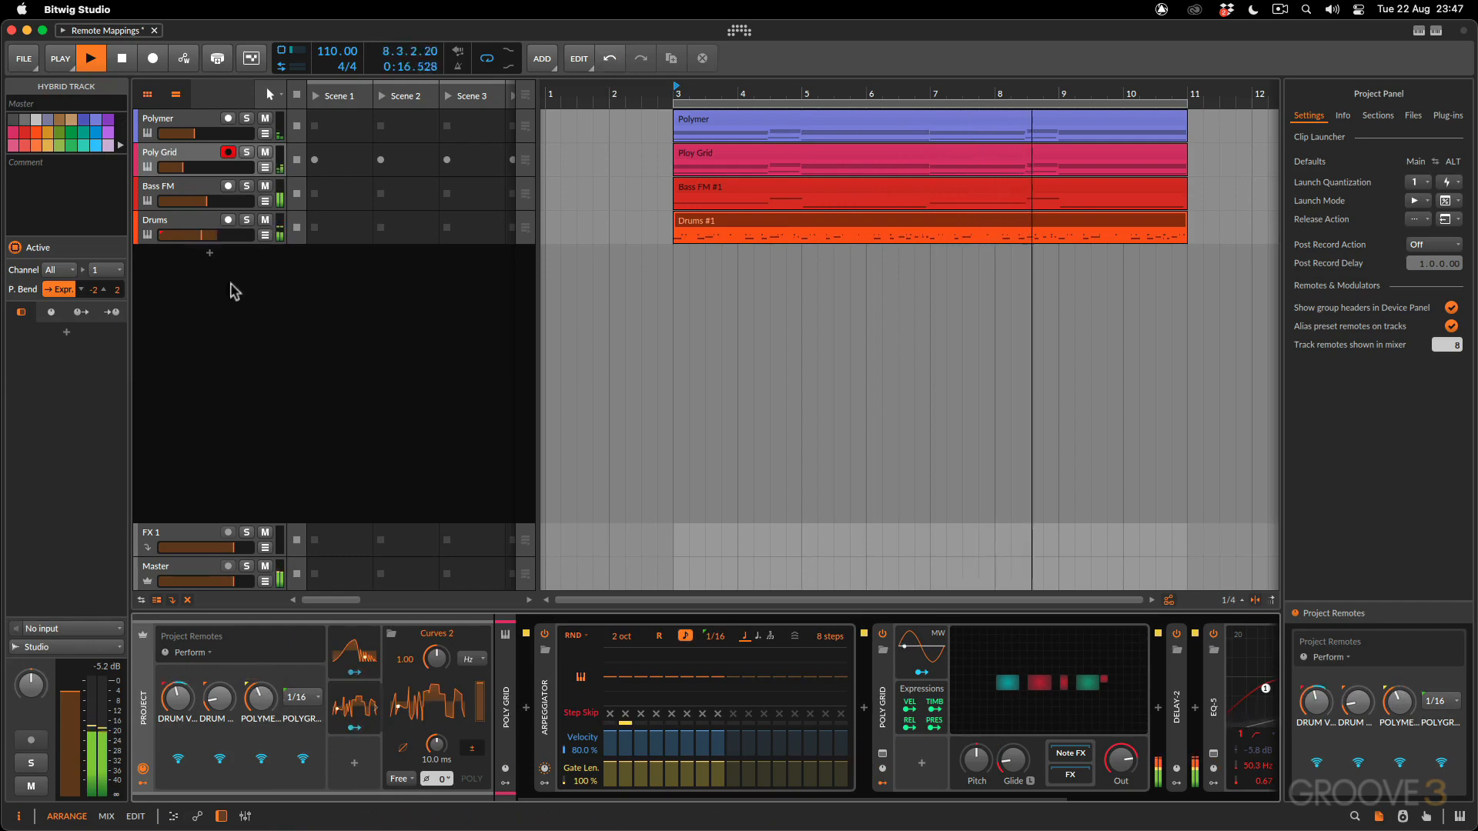
Check the Poly Grid and Drums tracks during playback, stop the transport, and select the project level in the device chain.
left_click(197, 157)
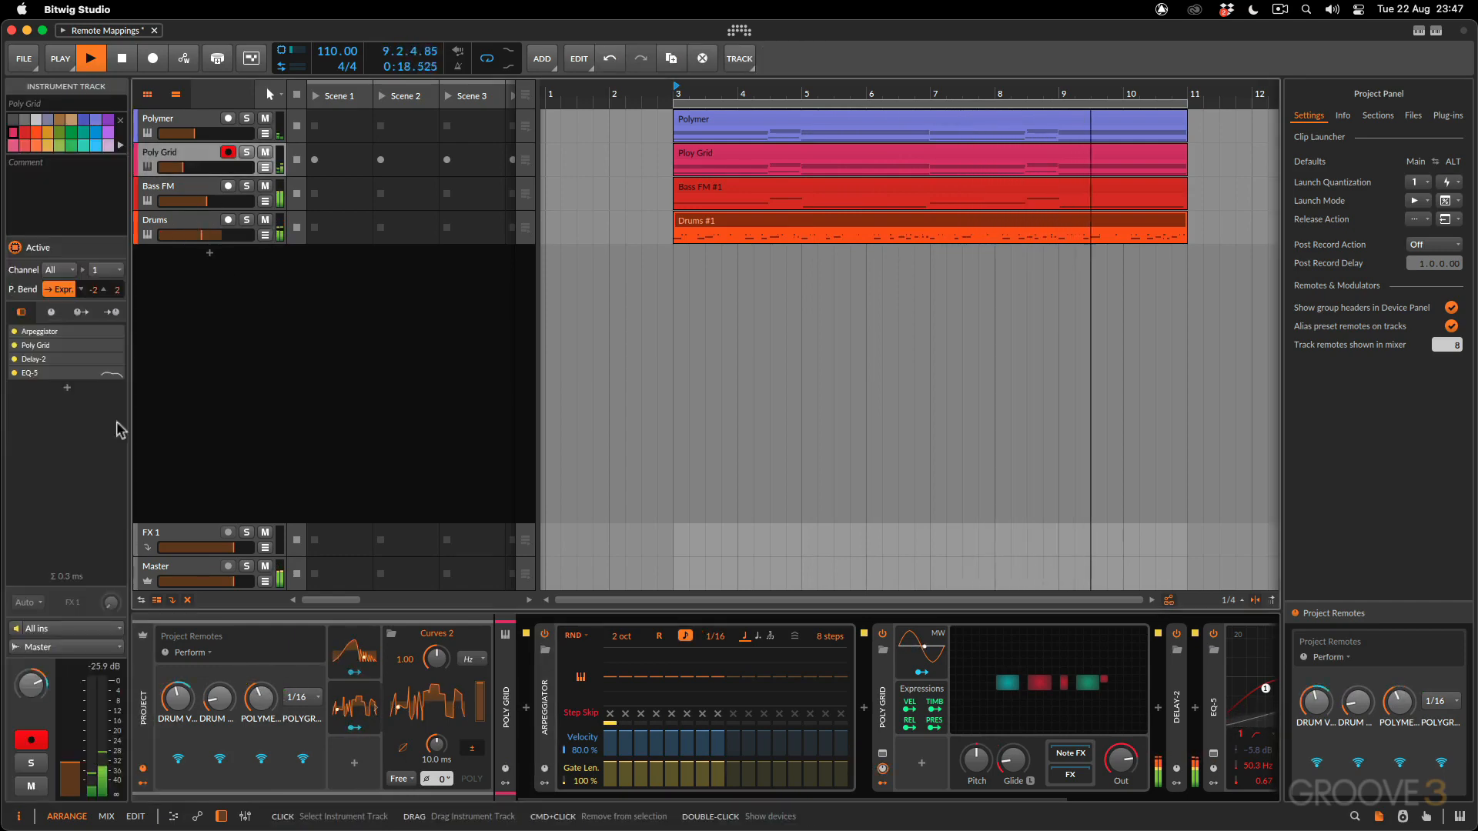
left_click(173, 238)
key("space")
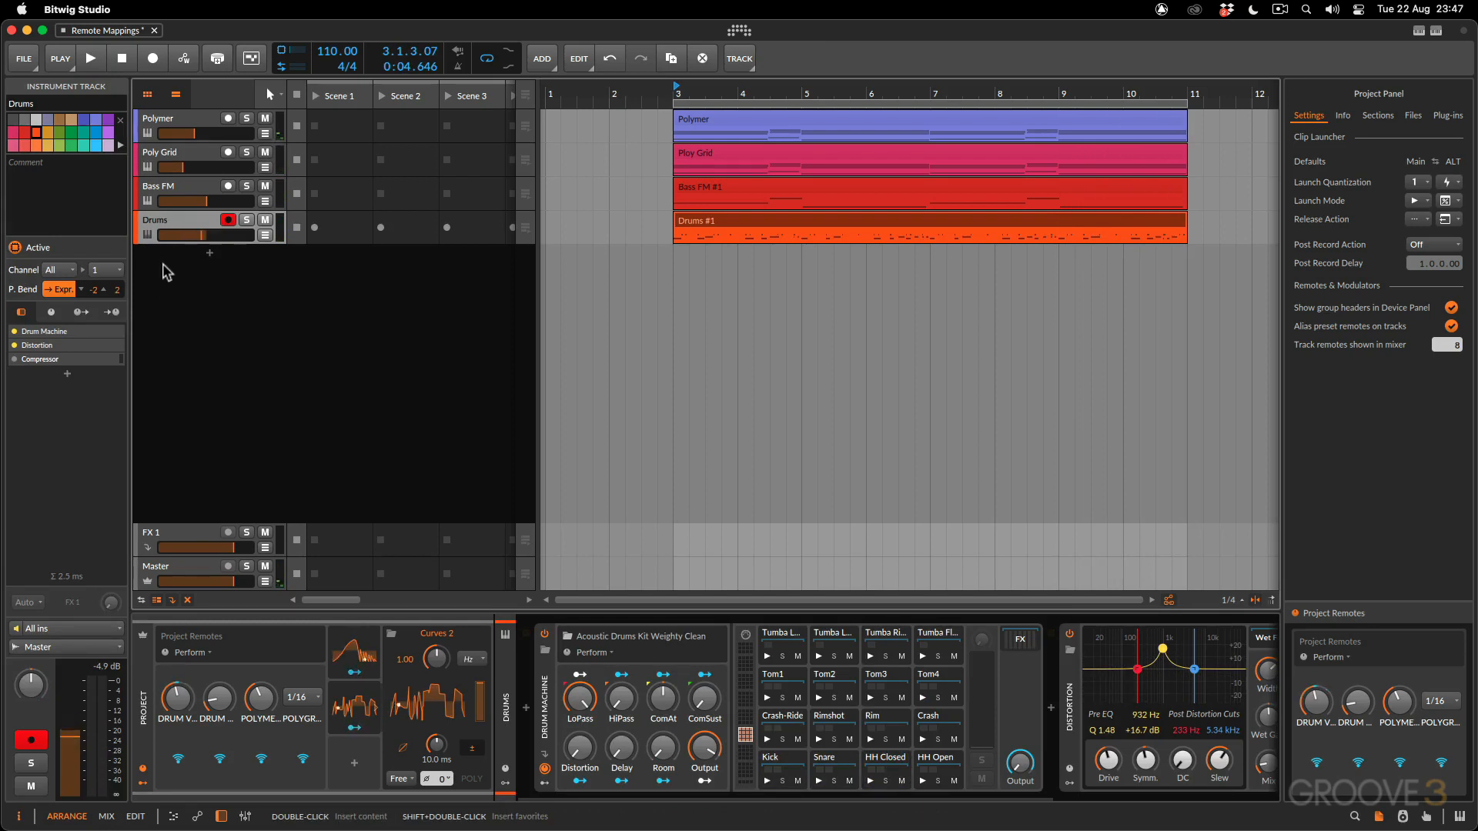
left_click(145, 709)
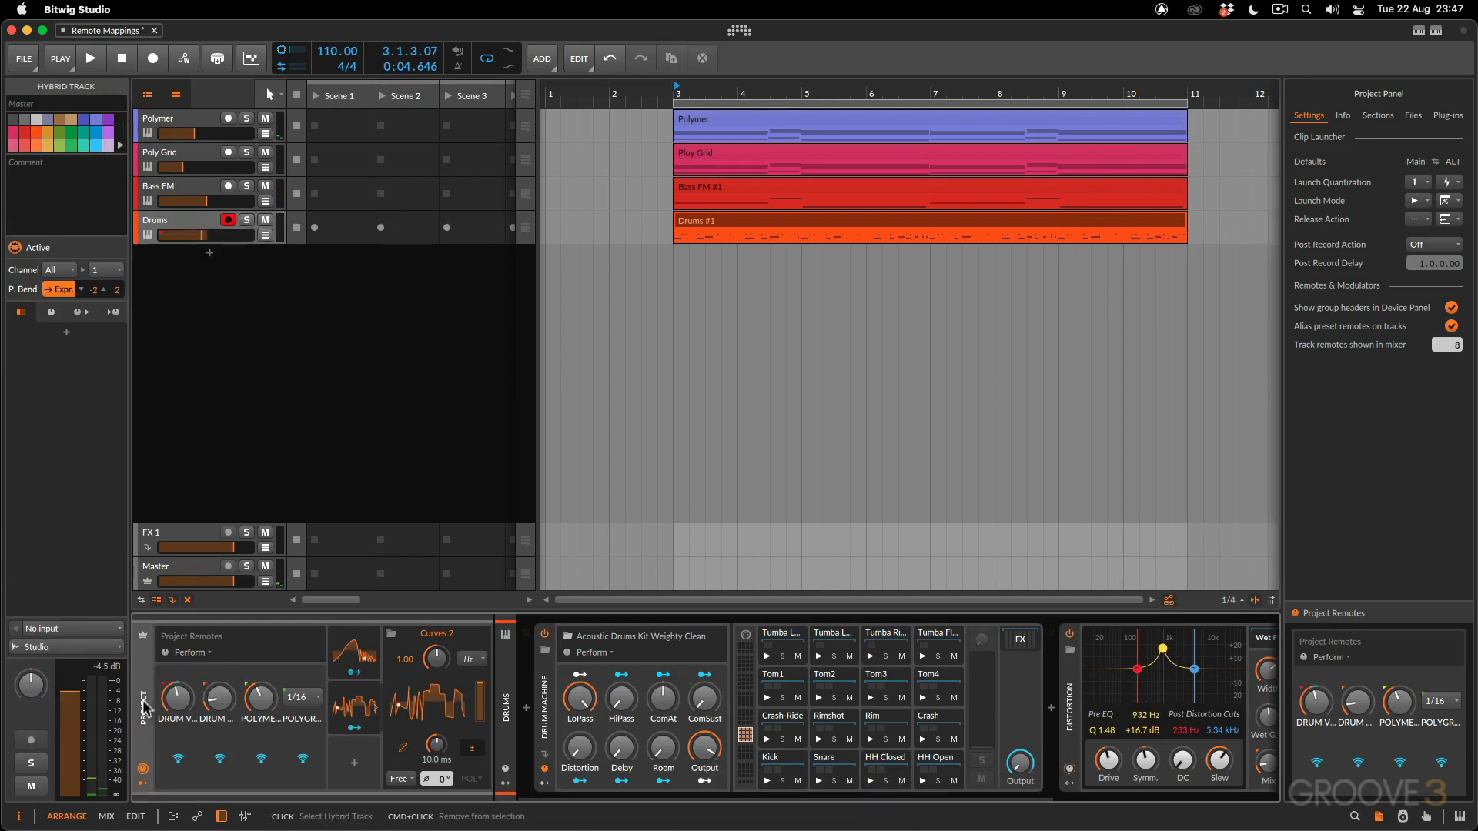